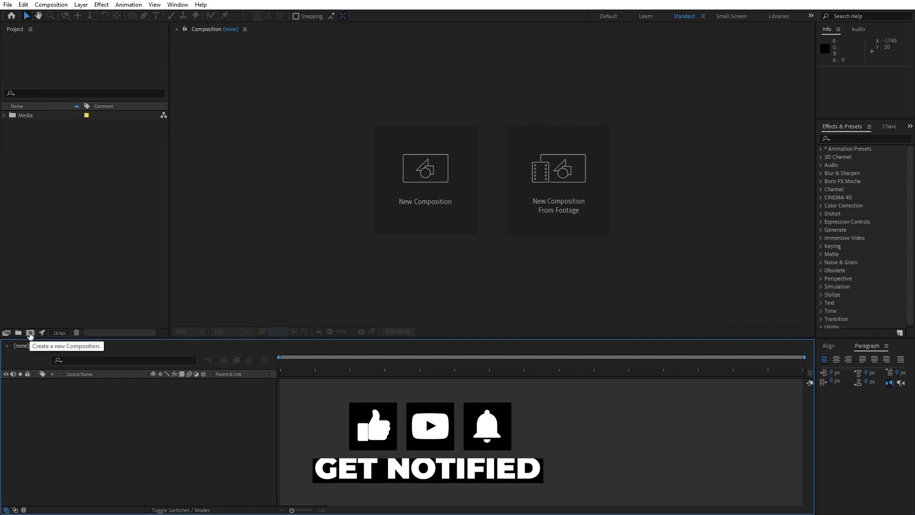
Create a 1920 x 1080 composition named Final at 30 fps with a 10-second duration
left_click(30, 333)
left_click_drag(272, 162, 495, 162)
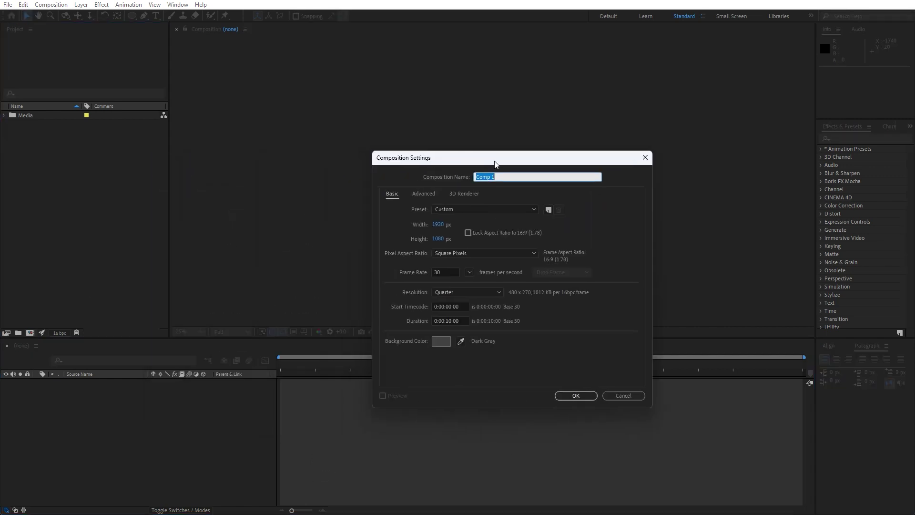
type("Final")
left_click(579, 396)
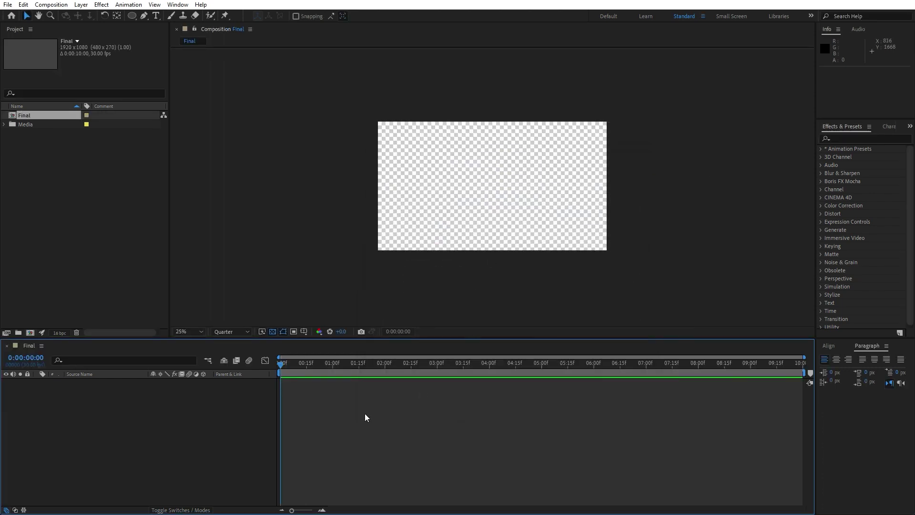
Add a white 1920 x 1080 solid layer named Background to the Final composition
right_click(158, 428)
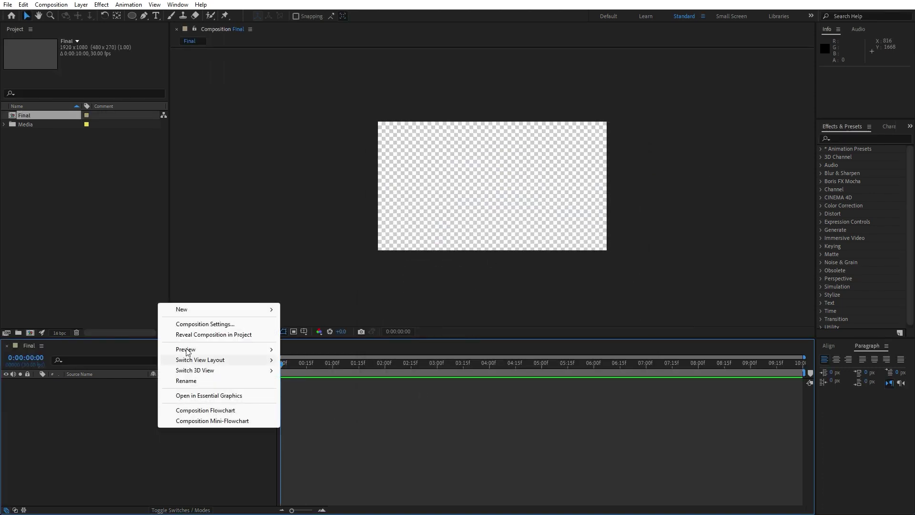
mouse_move(188, 311)
left_click(322, 335)
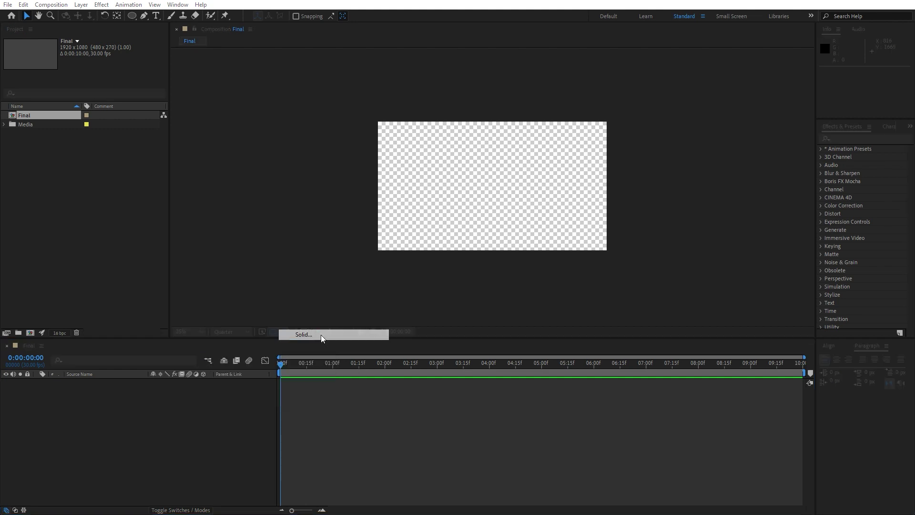
type("Back")
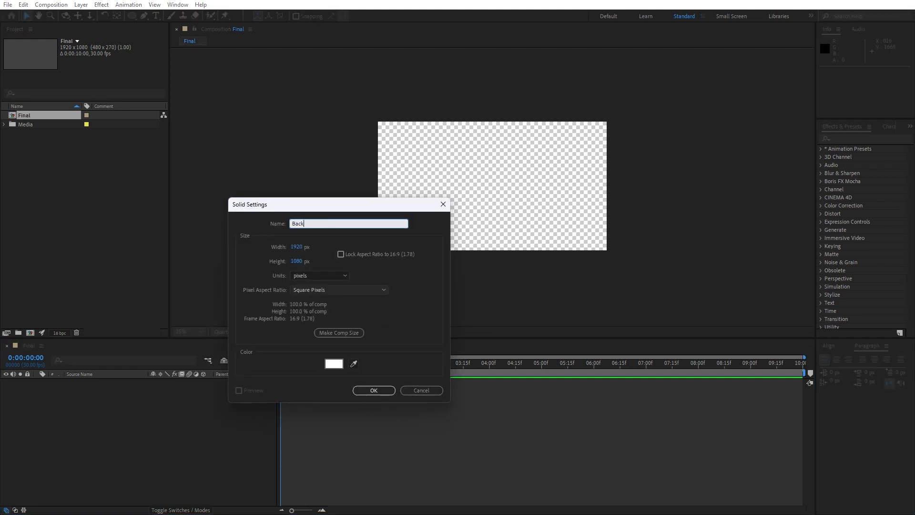
type("ground")
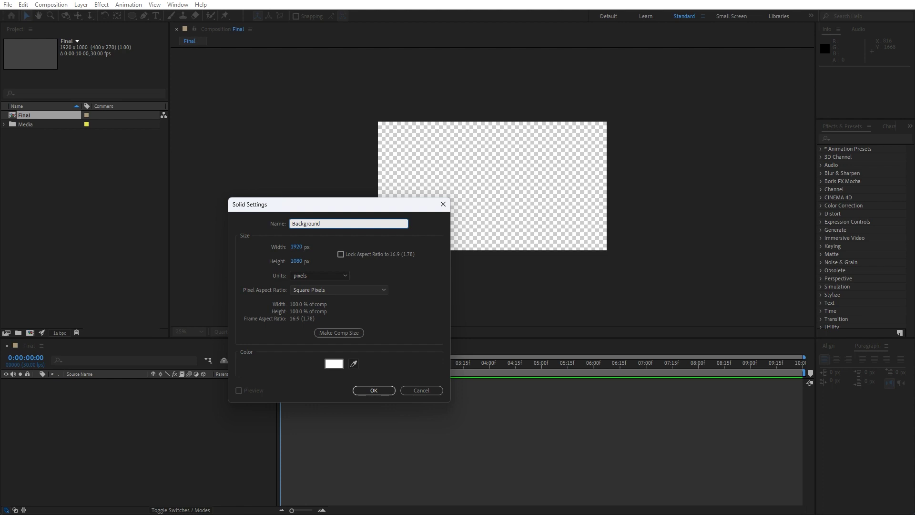
left_click(374, 391)
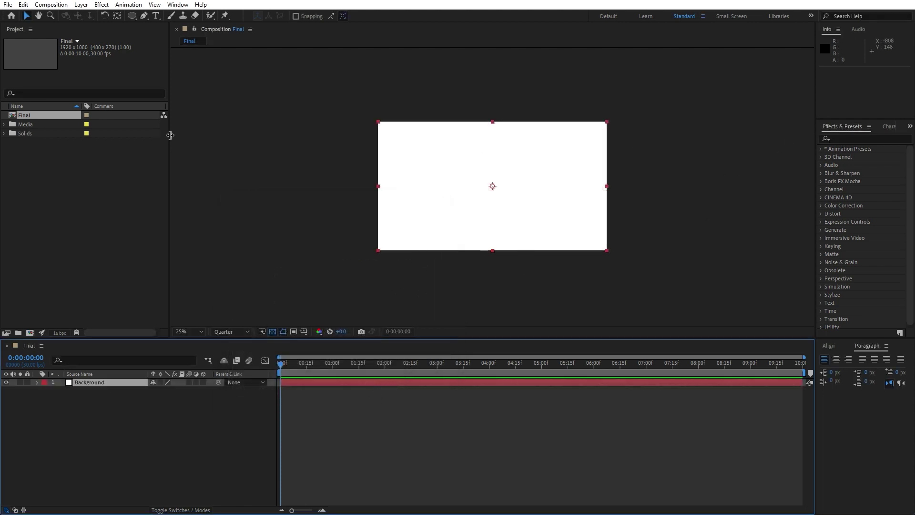
Find the Gradient Ramp effect and apply it to the Background layer
left_click(178, 5)
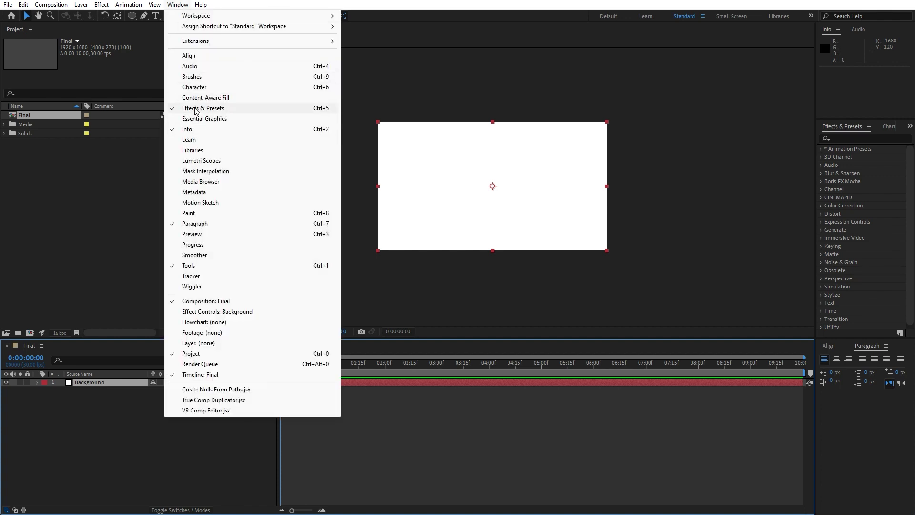
left_click(851, 138)
type("ramp")
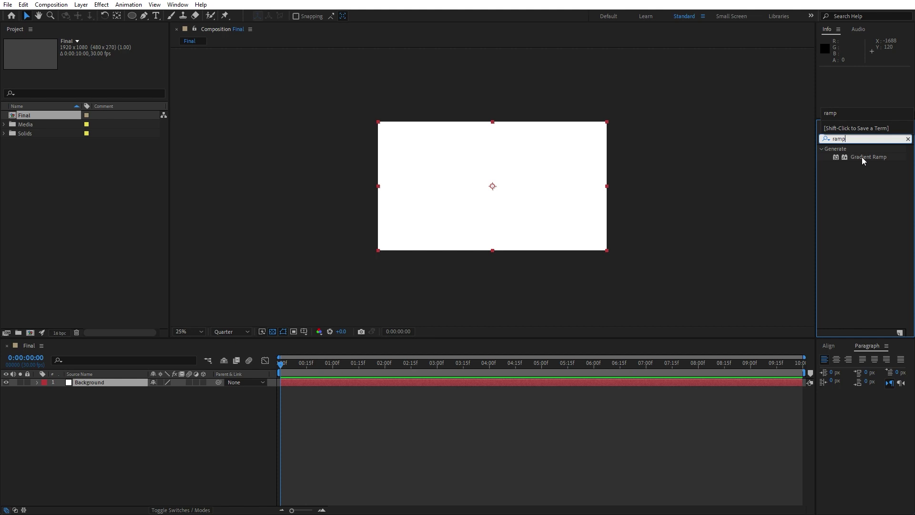
left_click_drag(862, 156, 80, 382)
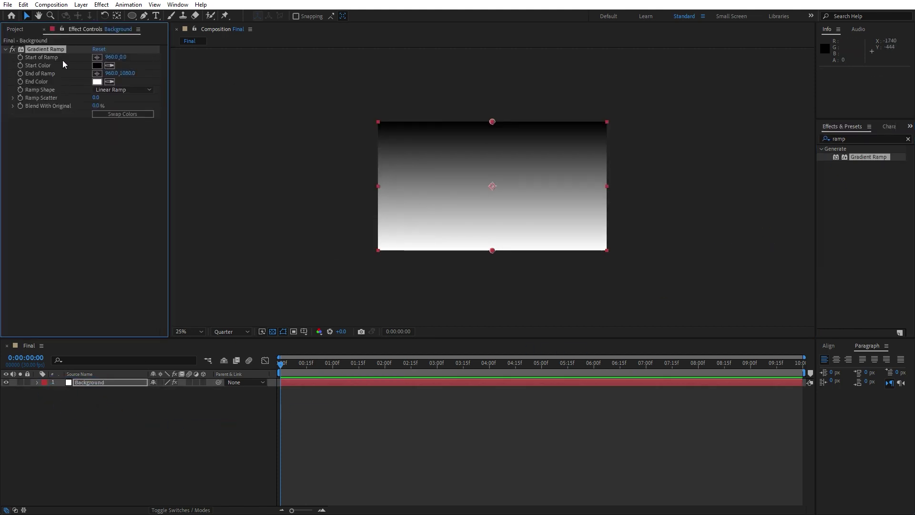
Make the gradient diagonal, starting just outside the frame's upper-left corner at about -96, 0 and ending past the lower-right corner at about 1964, 1128
left_click(96, 57)
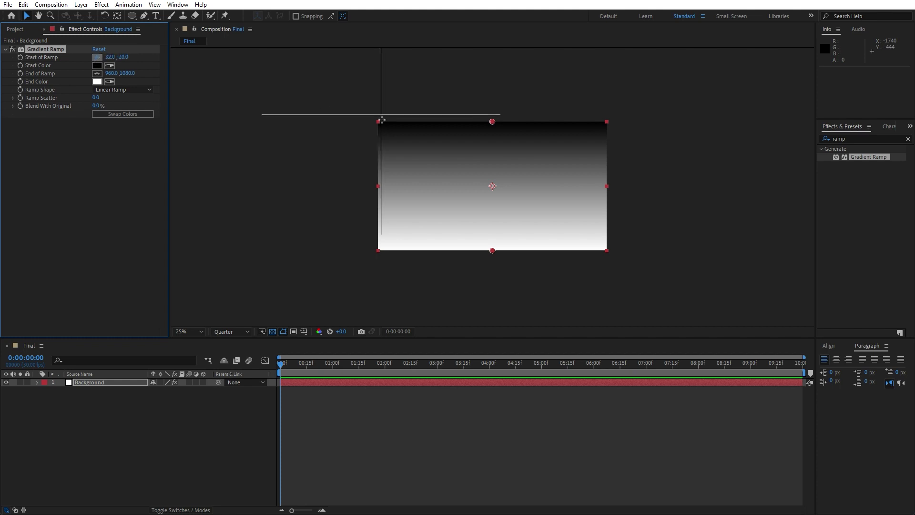
left_click(366, 122)
left_click(96, 74)
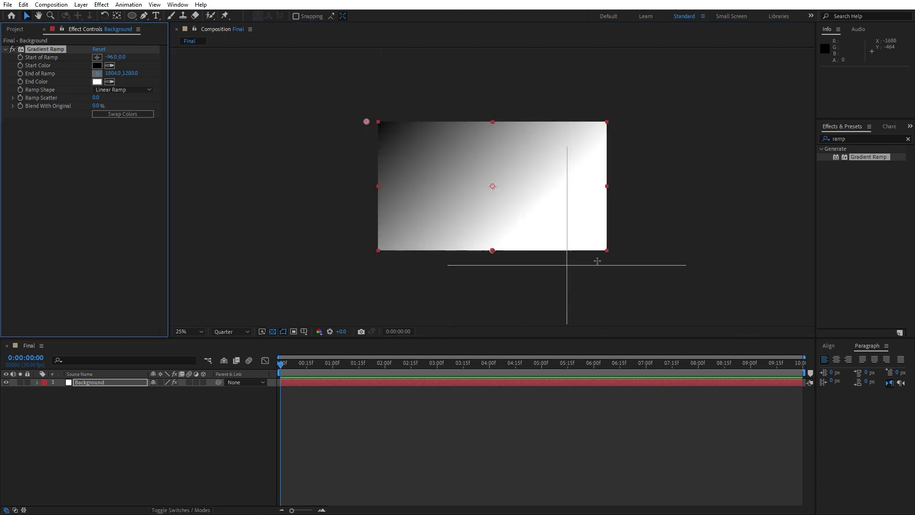
left_click(612, 260)
Set the gradient's start color to a dark, fully saturated purple with a hue of 296°
left_click(97, 65)
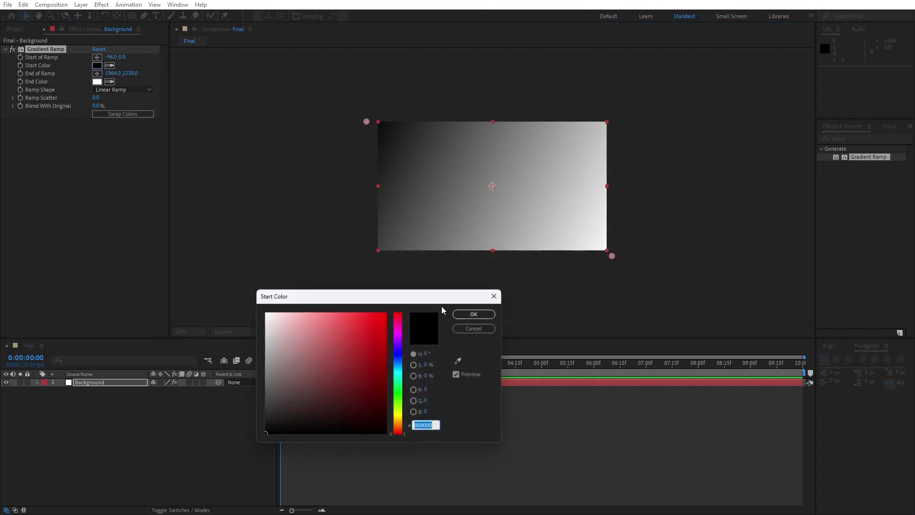
left_click(397, 332)
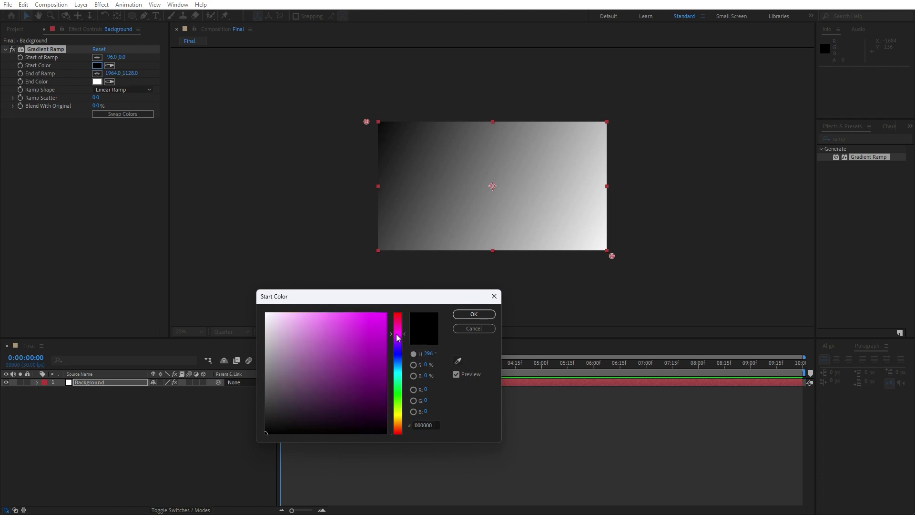
left_click_drag(374, 361, 402, 308)
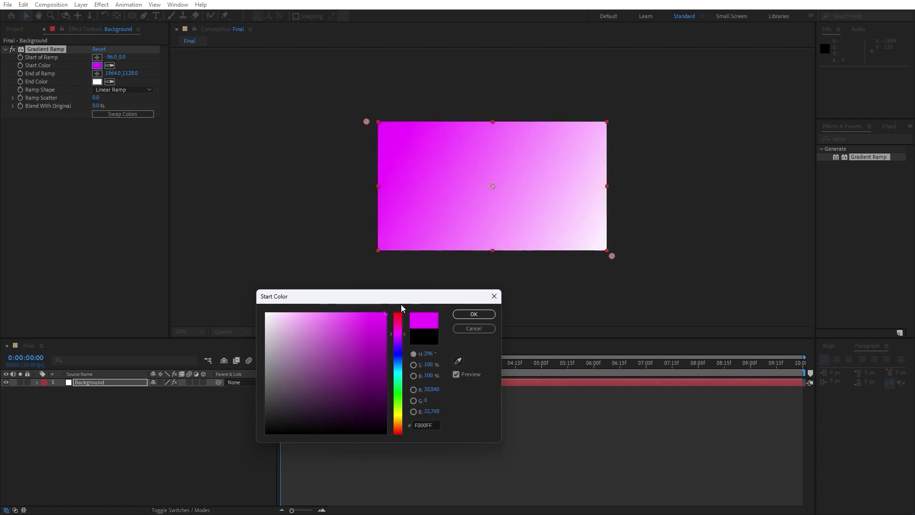
left_click(386, 374)
left_click(460, 315)
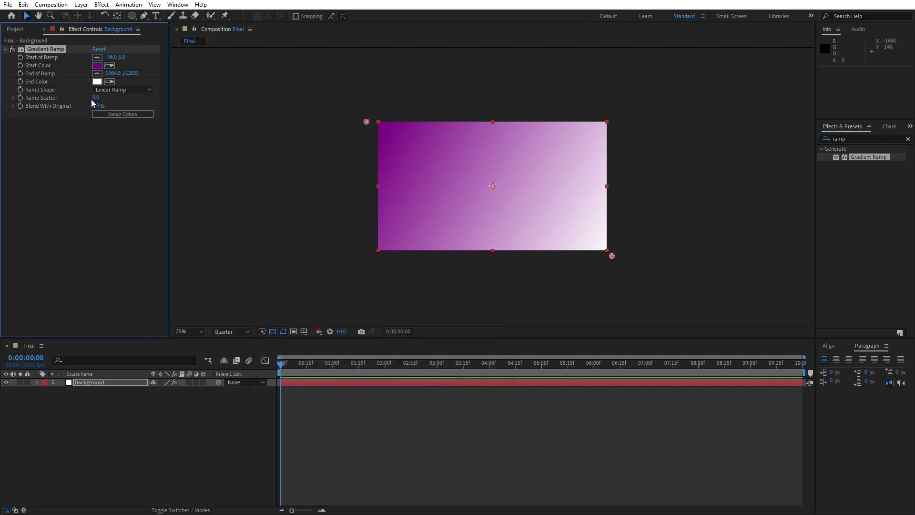
Set the gradient's end color to magenta FF00B4, return to the project items and deselect the Background layer
left_click(97, 81)
left_click(393, 341)
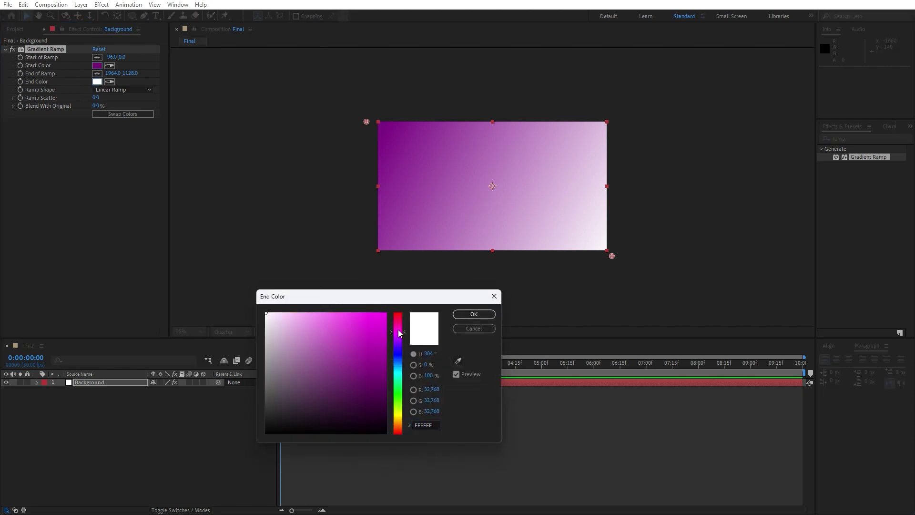
mouse_move(377, 348)
left_mouse_down()
mouse_move(389, 311)
mouse_move(399, 327)
left_mouse_up()
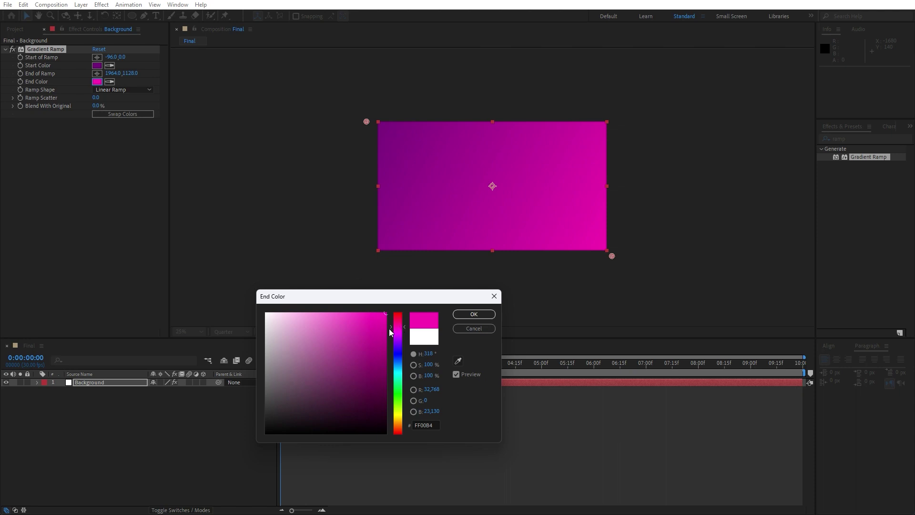
left_click(474, 314)
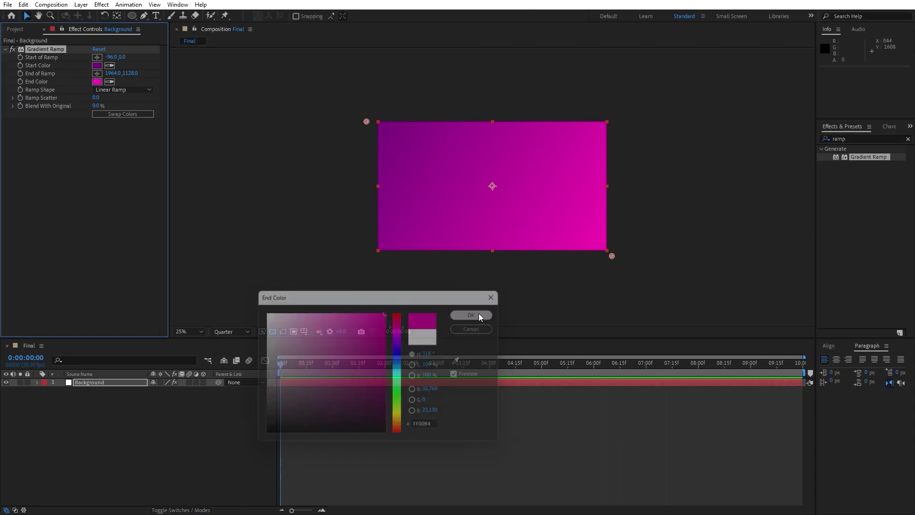
left_click(44, 29)
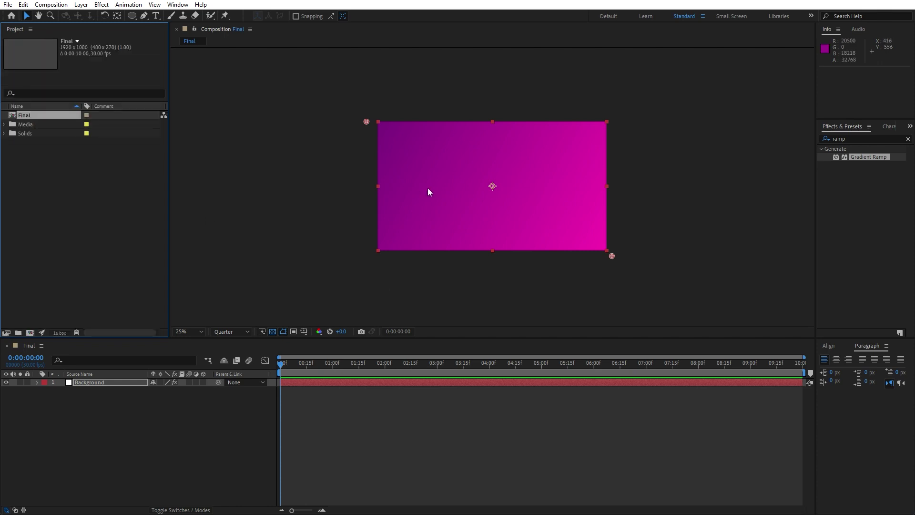
left_click(214, 421)
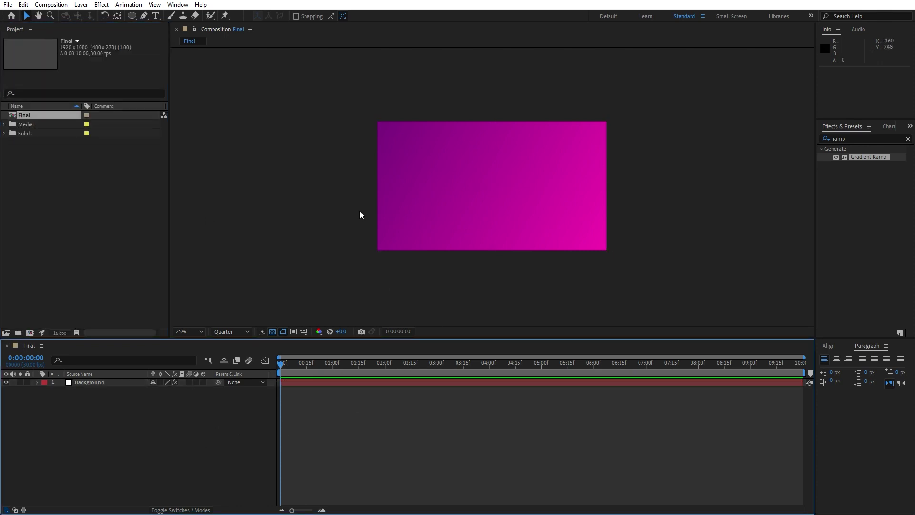
Add a white text layer reading SUMMER in Montserrat Black at 700 px
key("ctrl+t")
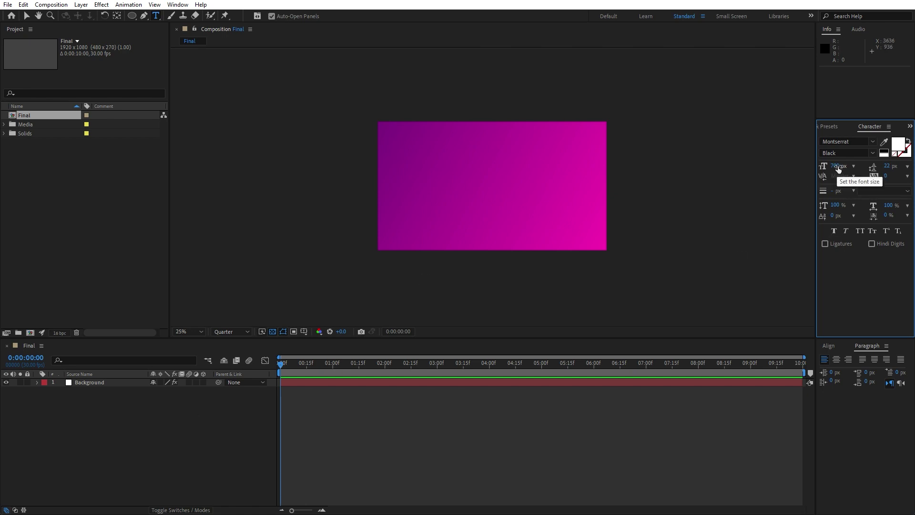
left_click(442, 159)
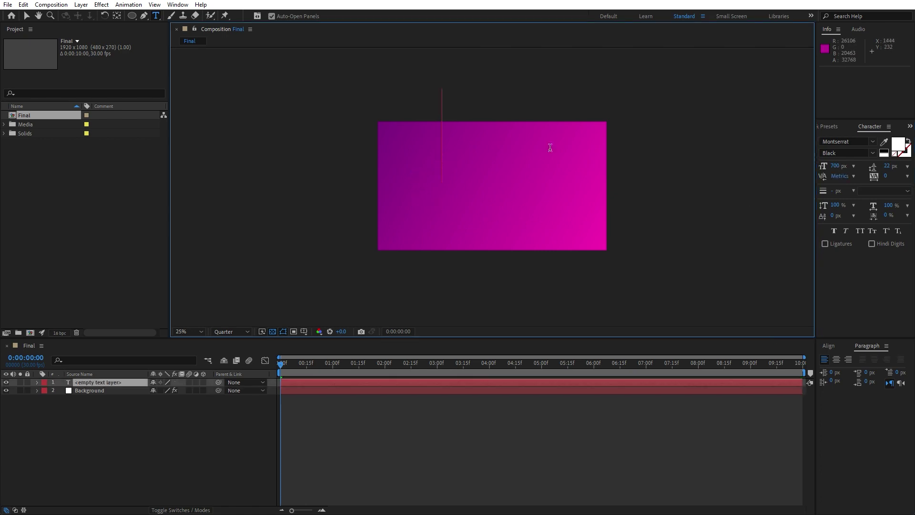
type("SUMMER")
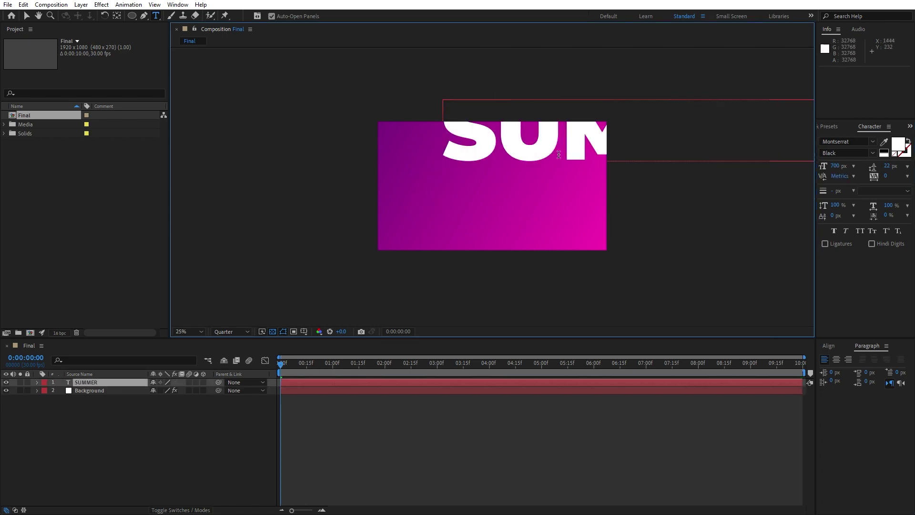
left_click(164, 446)
Move the SUMMER text across the upper half of the frame, to about position -340, 508
left_click(93, 384)
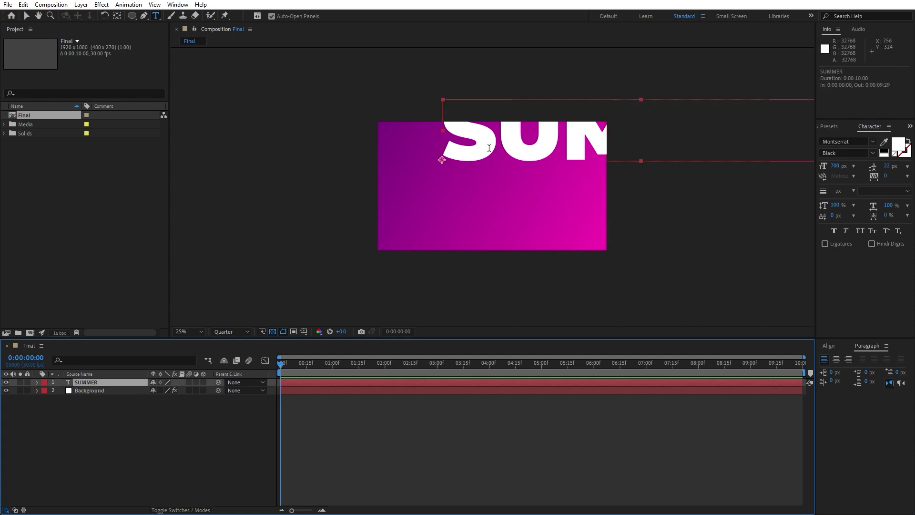
key("v")
left_click_drag(594, 137, 490, 160)
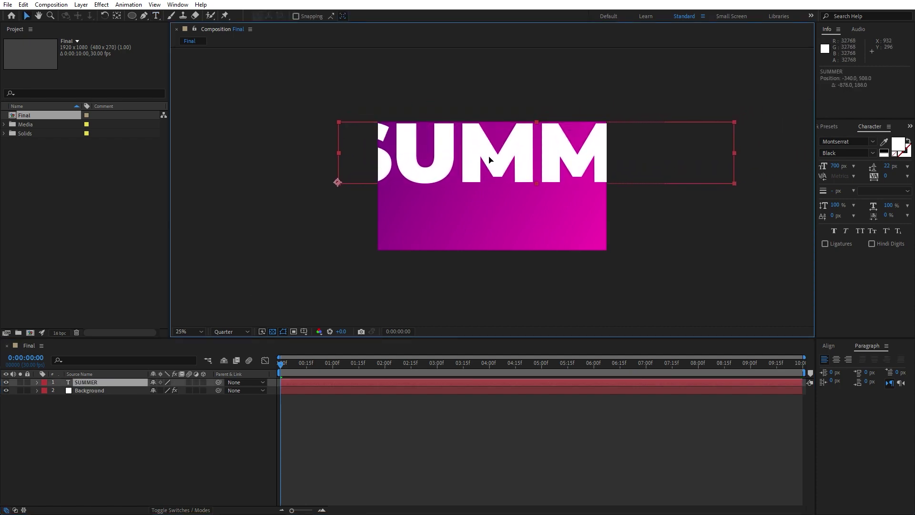
Duplicate the SUMMER text layer and place the copy directly below the original in the frame's lower half
left_click(84, 383)
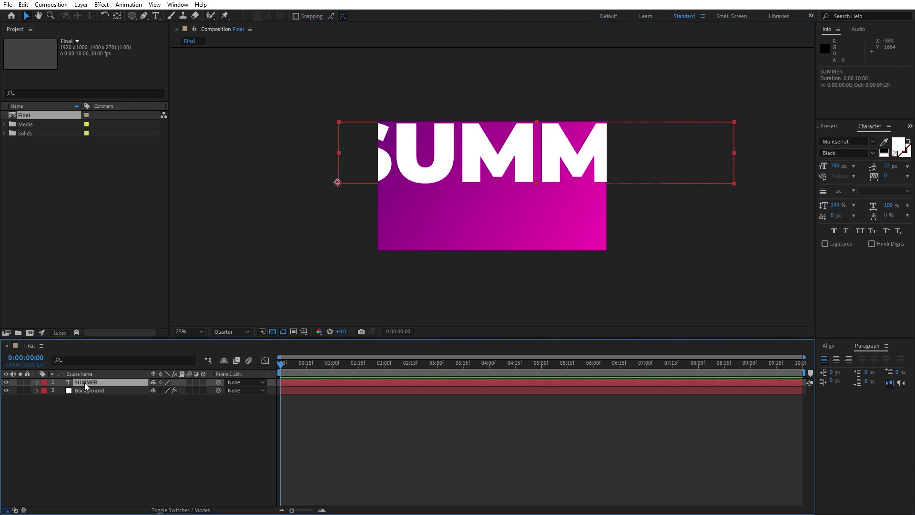
key("ctrl+d")
left_click_drag(496, 162, 489, 226)
Replace the duplicated layer's text with SLIDESHOW
double_click(94, 384)
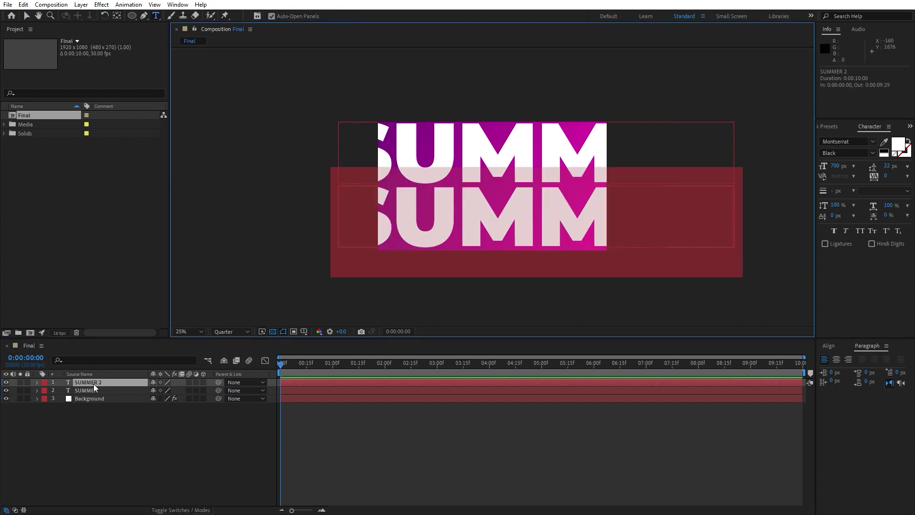
type("SLUD")
key("BackSpace")
key("BackSpace")
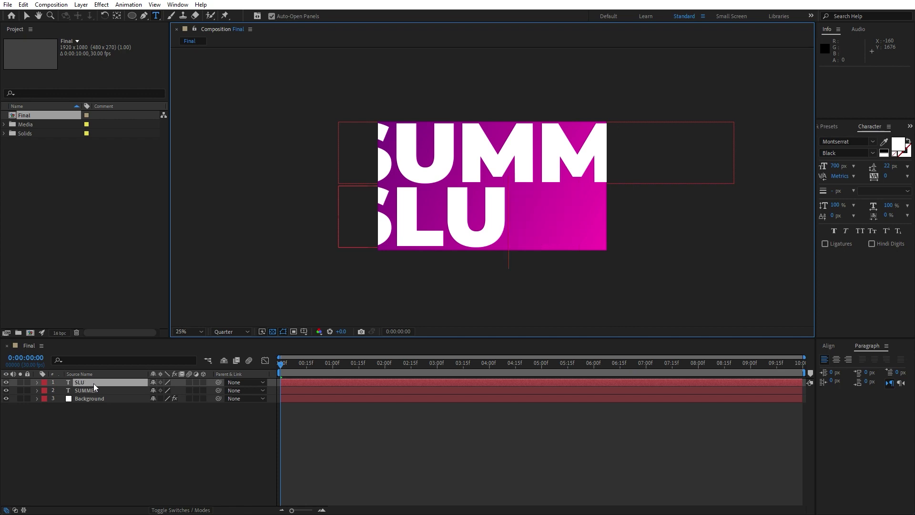
type("IDESHOW")
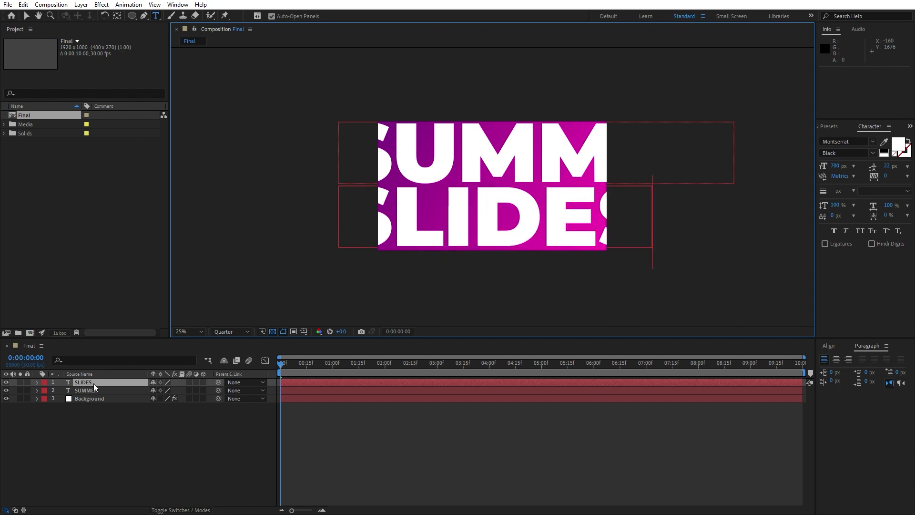
left_click(153, 447)
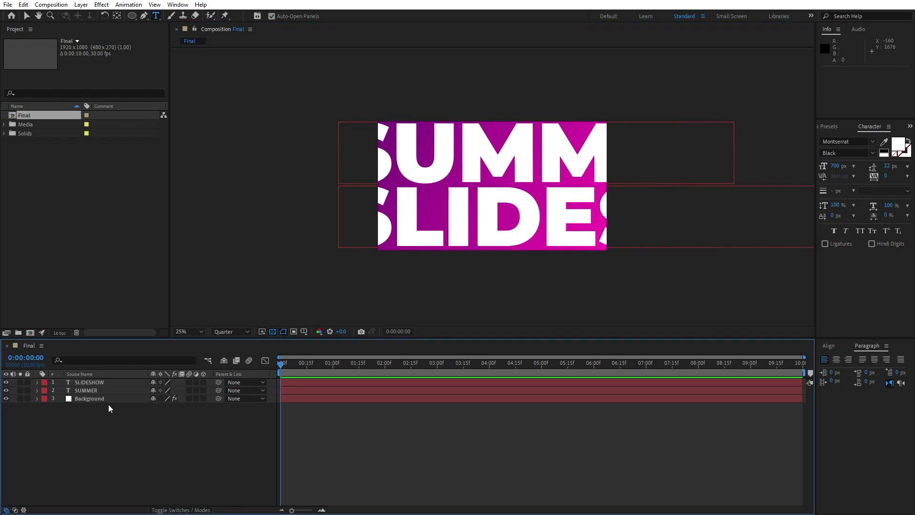
Find the CC Ball Action effect and apply it to the SUMMER text layer
left_click(98, 389)
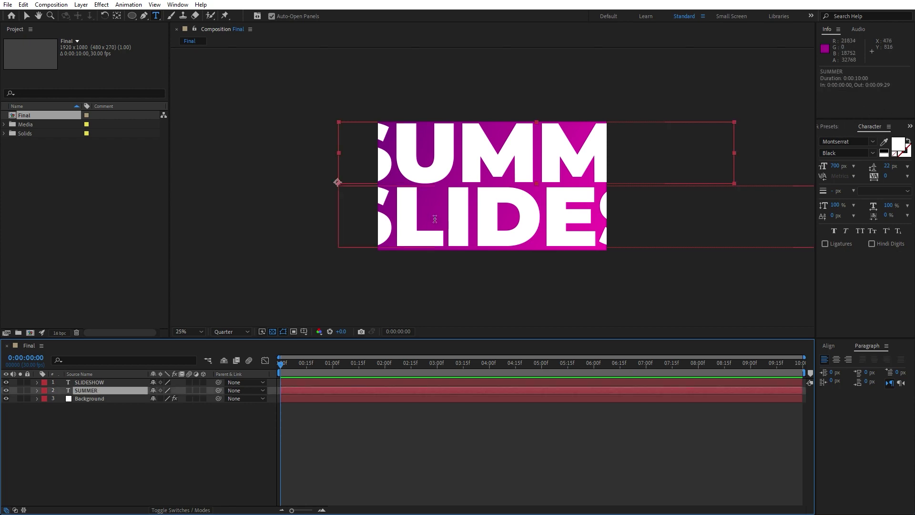
key("v")
left_click(825, 127)
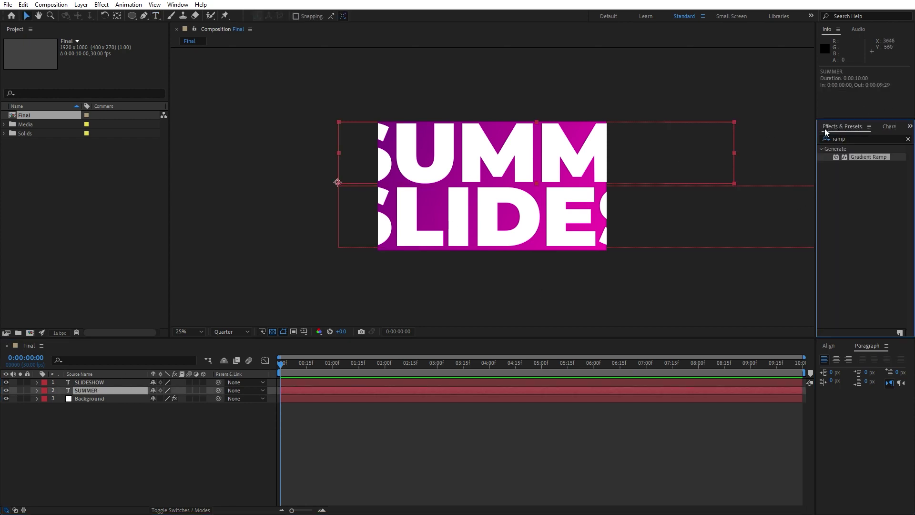
left_click(865, 139)
type("cc ball")
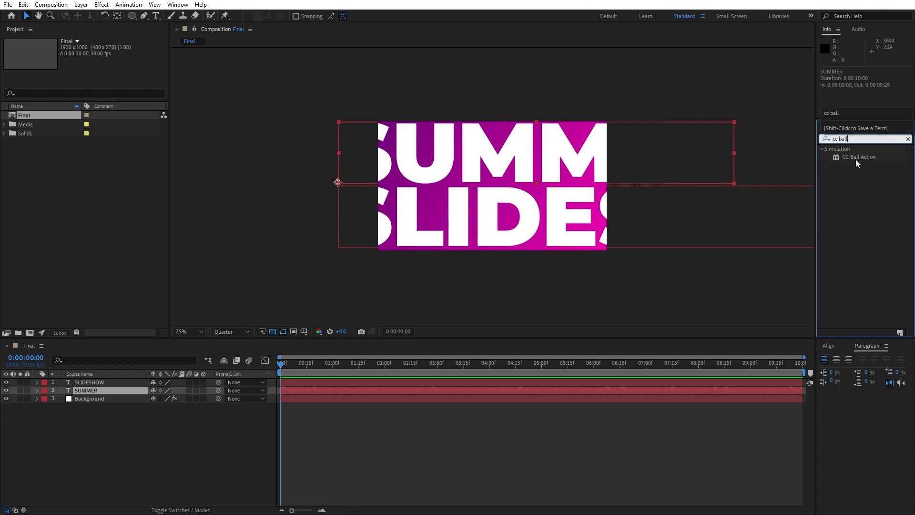
left_click_drag(856, 159, 118, 390)
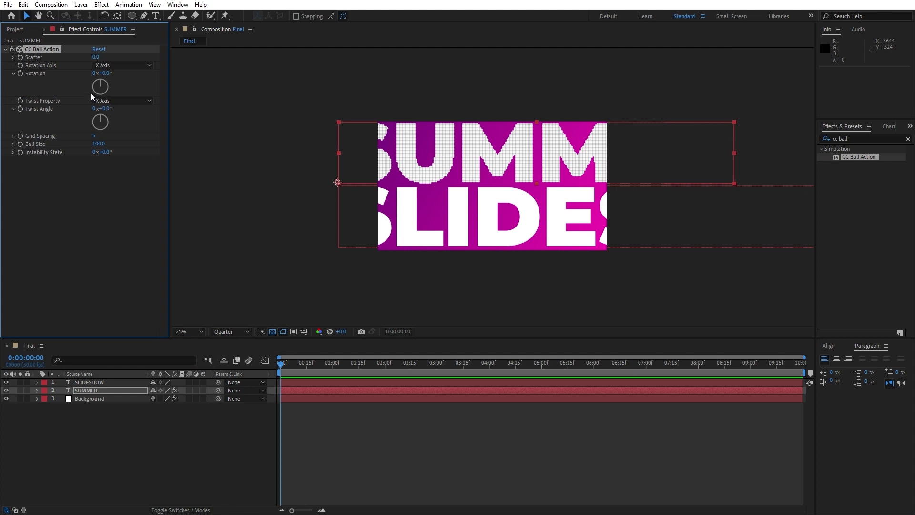
Set the CC Ball Action grid spacing to 7 and ball size to 17 on the SUMMER layer
left_click(95, 137)
type("7")
key("Return")
left_click(100, 149)
type("17")
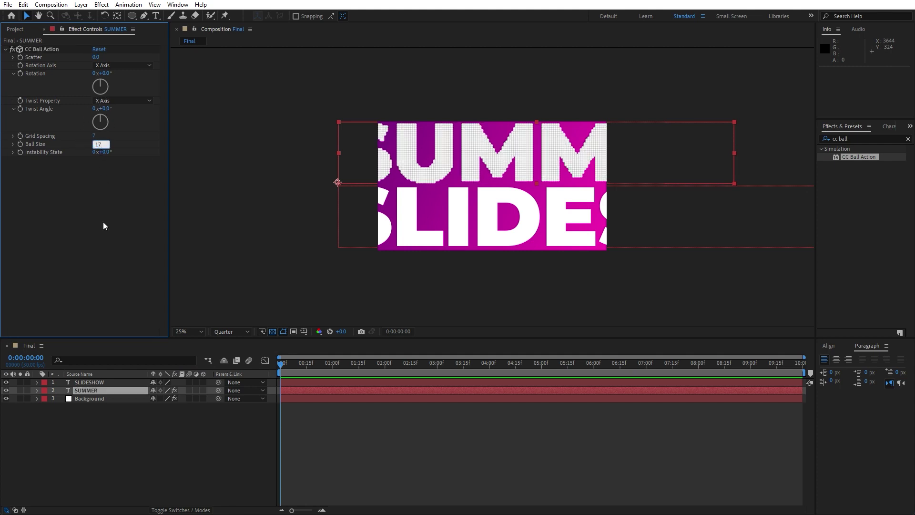
key("Return")
Copy the CC Ball Action effect with its settings from the SUMMER layer to the SLIDESHOW layer
left_click(43, 48)
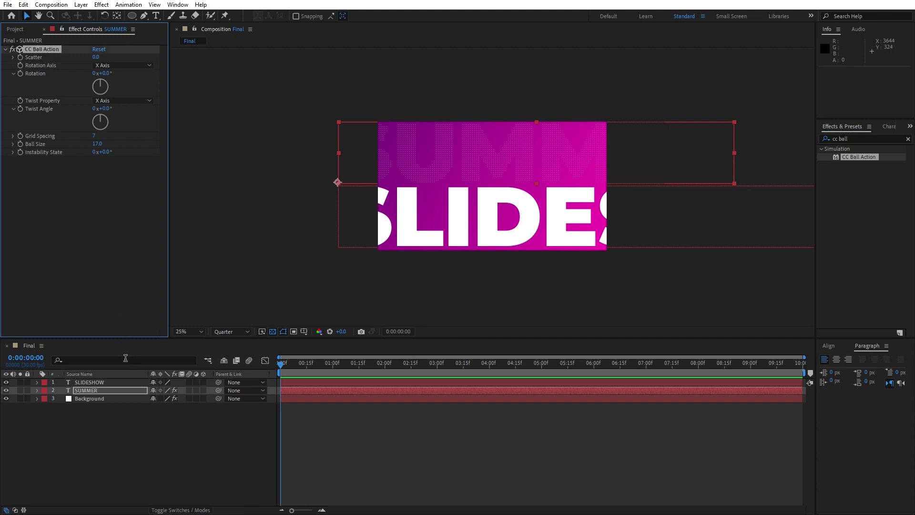
left_click(102, 383)
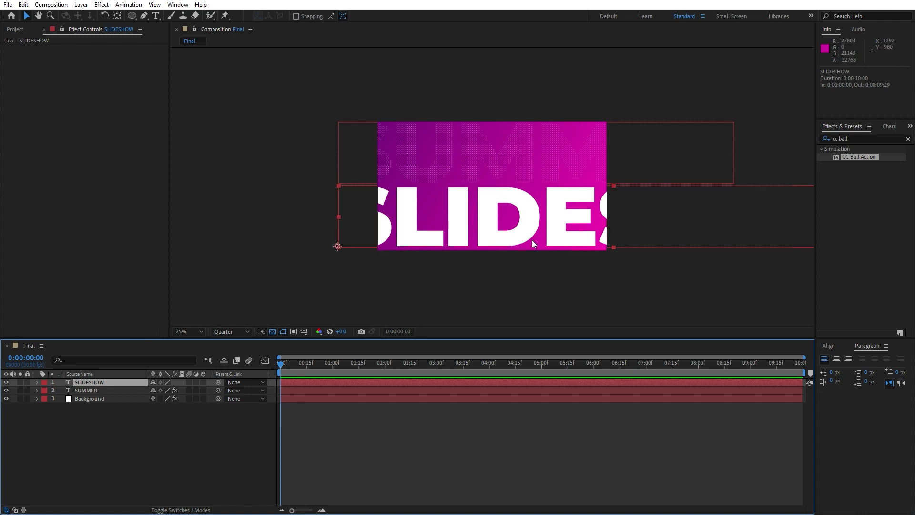
key("ctrl+alt+shift+e")
Examine the dot pattern of both titles in the composition at several magnifications
key("comma")
key("period")
key("period")
key("period")
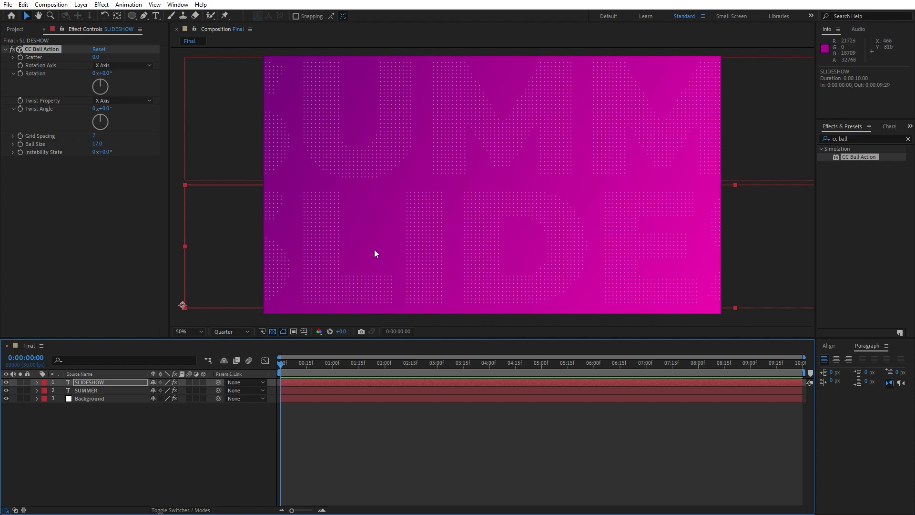
key("comma")
key("period")
key("period")
key("comma")
key("comma")
key("comma")
key("comma")
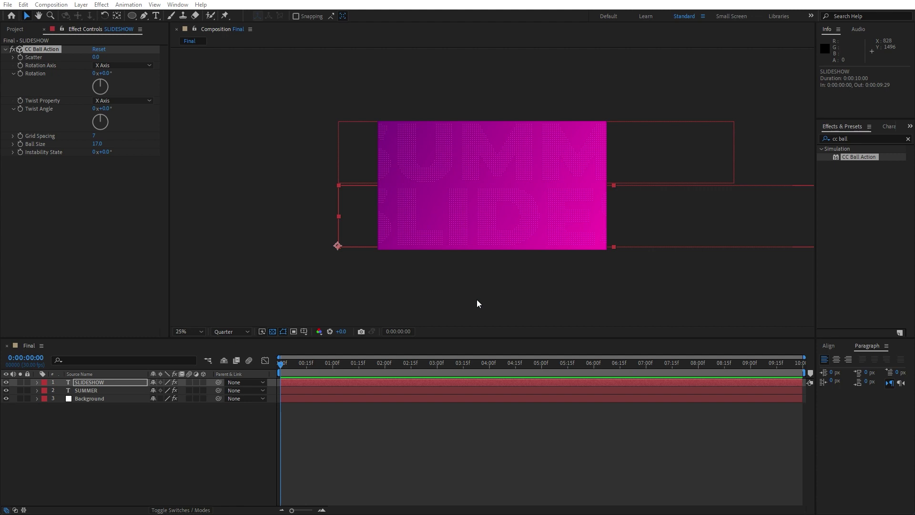
Create a new composition named Matte at 1920 x 1080, 30 fps and 10 seconds long
left_click(44, 30)
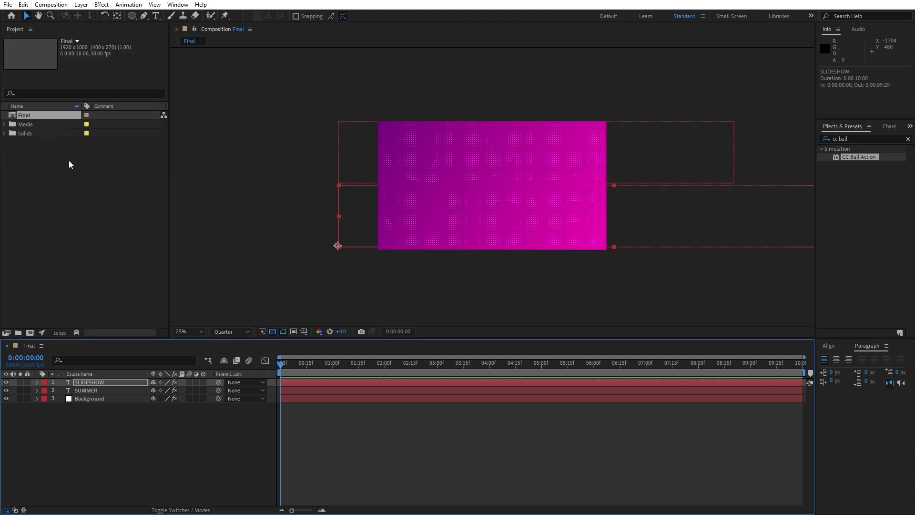
left_click(5, 124)
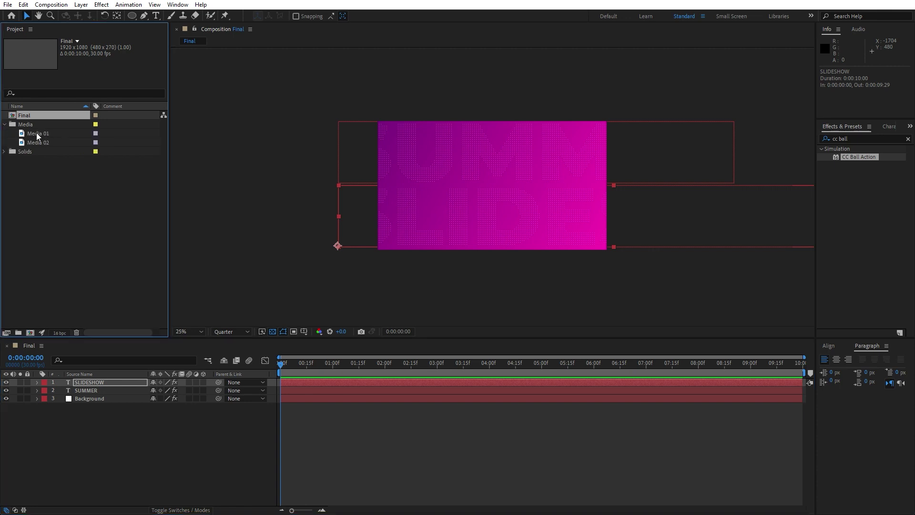
left_click(4, 125)
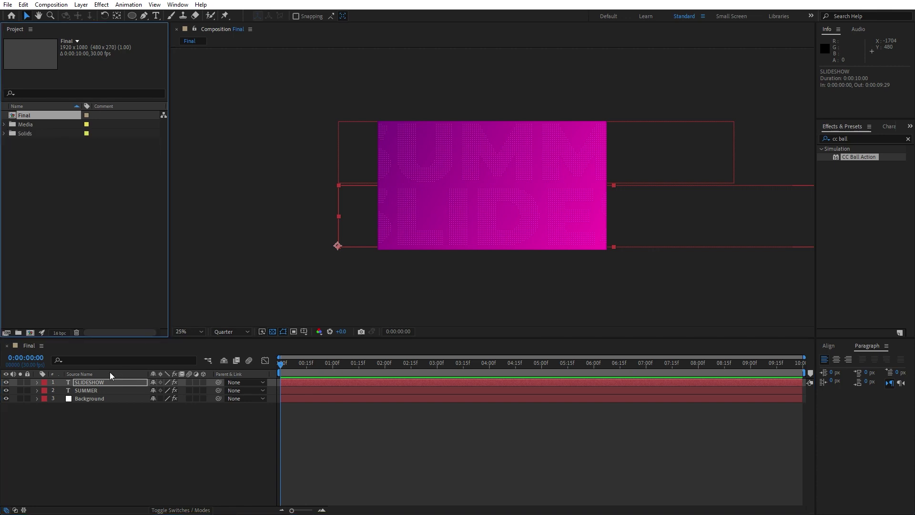
left_click(32, 333)
type("Matte")
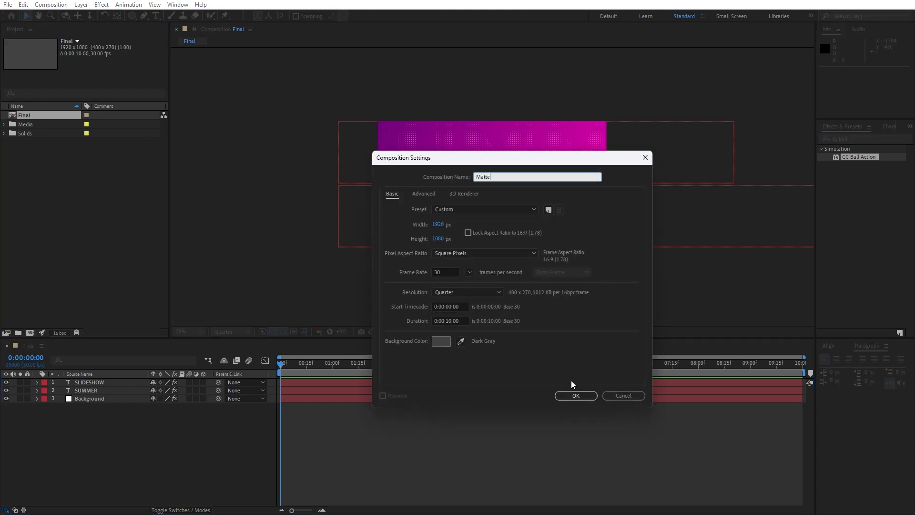
left_click(577, 396)
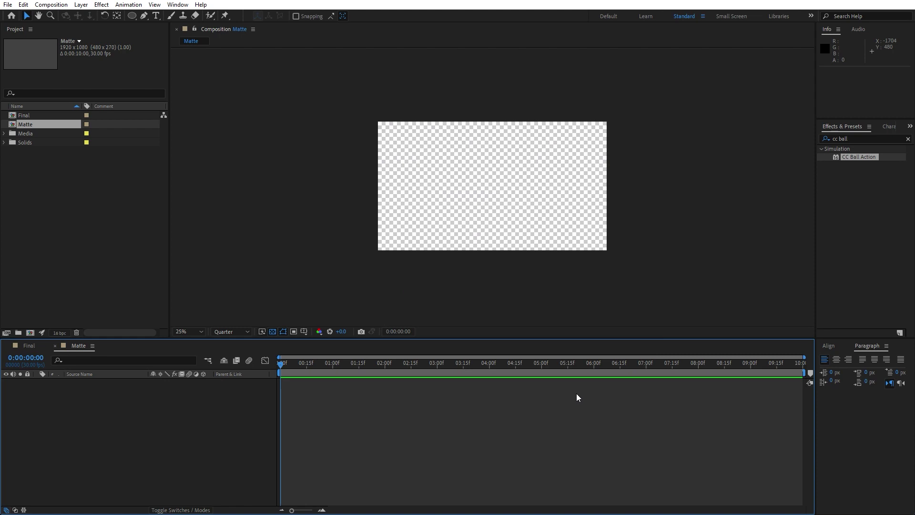
Add a white full-frame solid named Matte 01 to the Matte composition
right_click(181, 448)
mouse_move(224, 328)
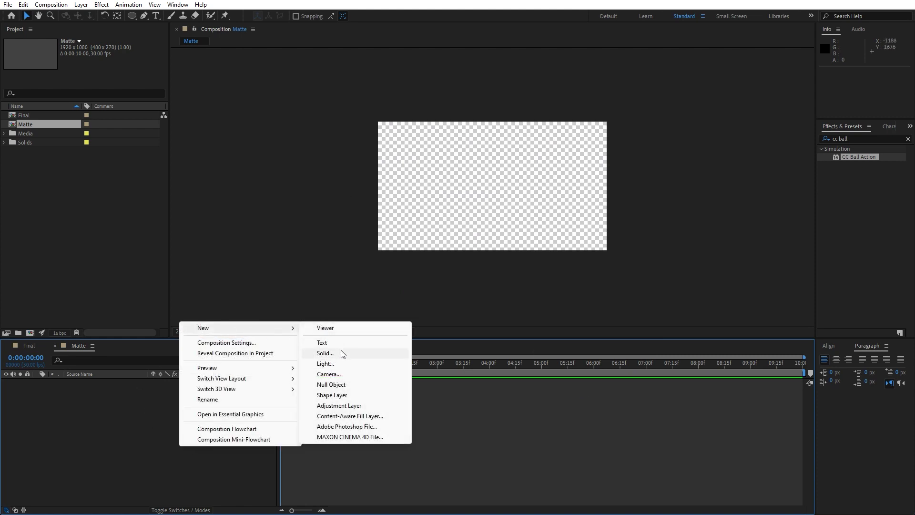
left_click(341, 353)
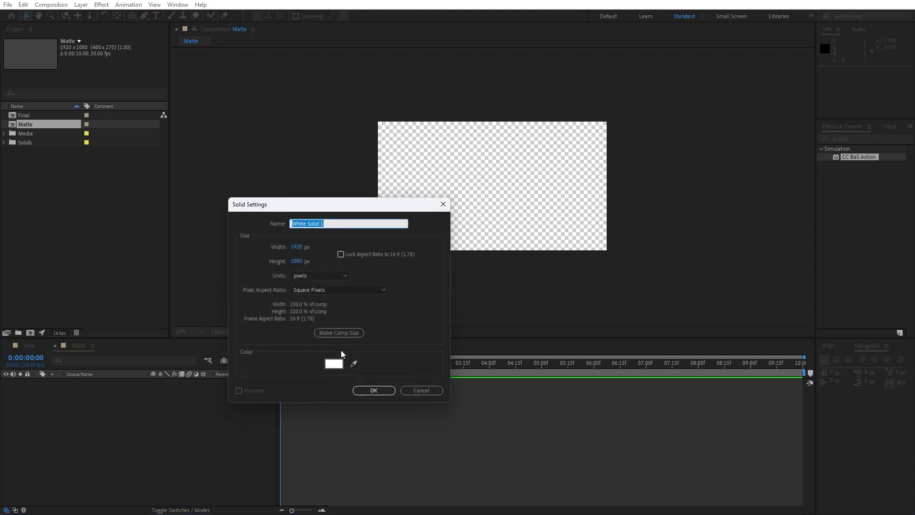
type("Matte 01")
key("Return")
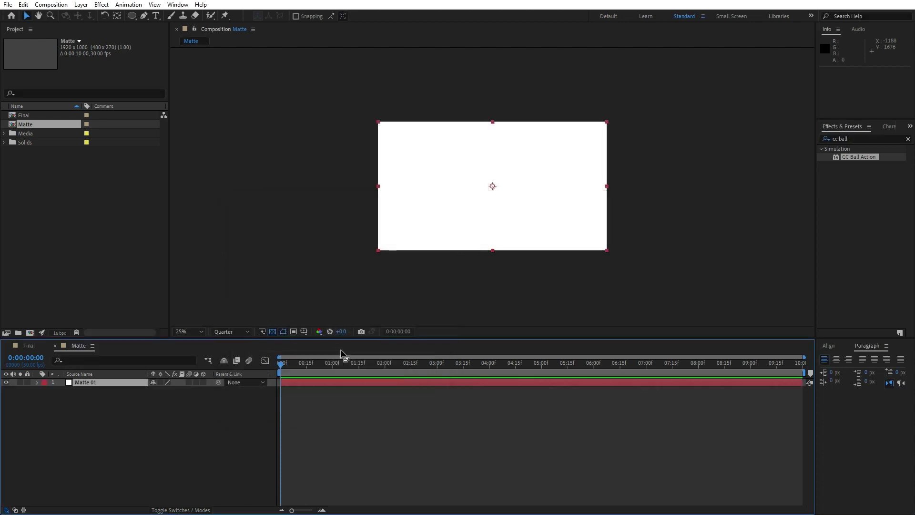
Find the Circle effect and apply it to the Matte 01 layer
left_click(865, 131)
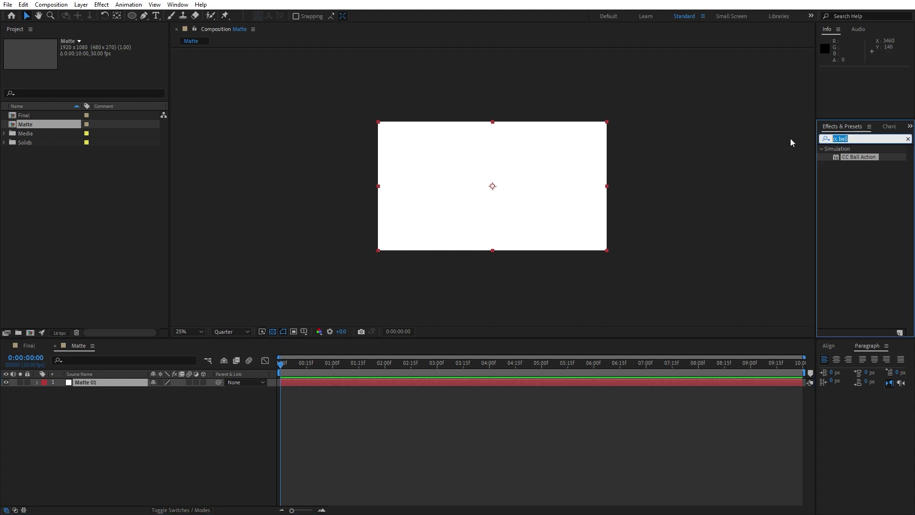
type("circle")
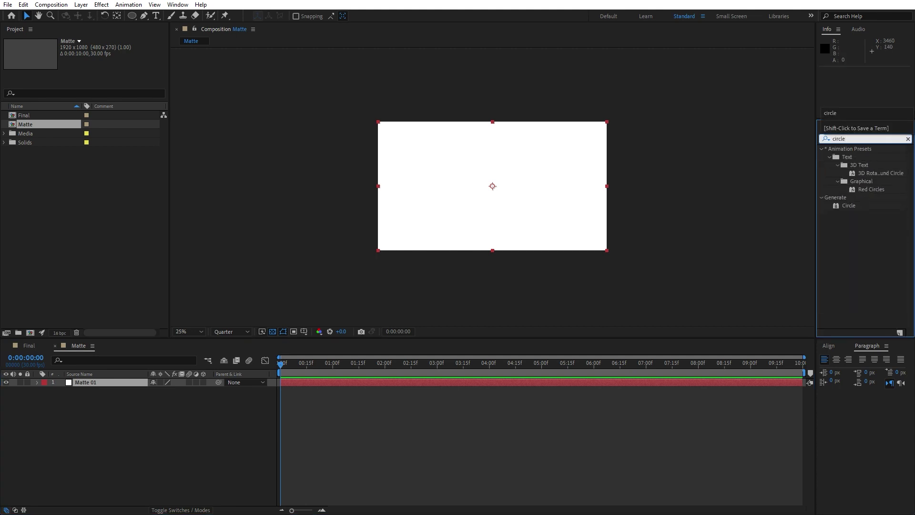
left_click_drag(835, 205, 98, 384)
key("period")
key("period")
key("period")
key("period")
key("period")
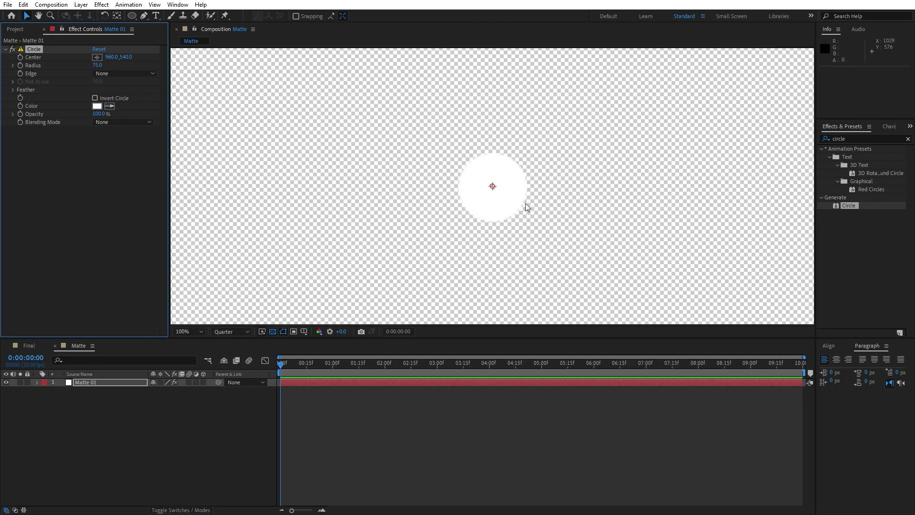
key("comma")
key("comma")
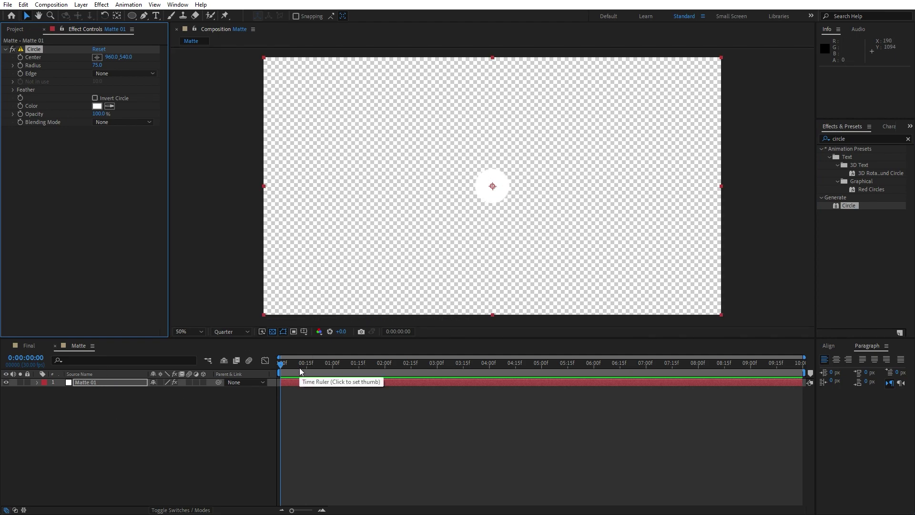
Keyframe the circle's radius on Matte 01 to grow from 0 at 0:00:00:00 to 240 at 0:00:01:16
left_click_drag(296, 365, 362, 371)
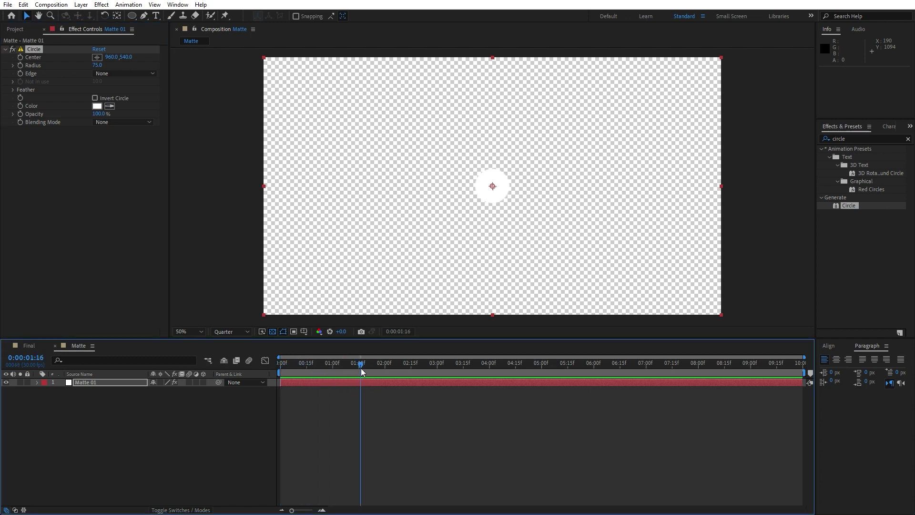
left_click(99, 65)
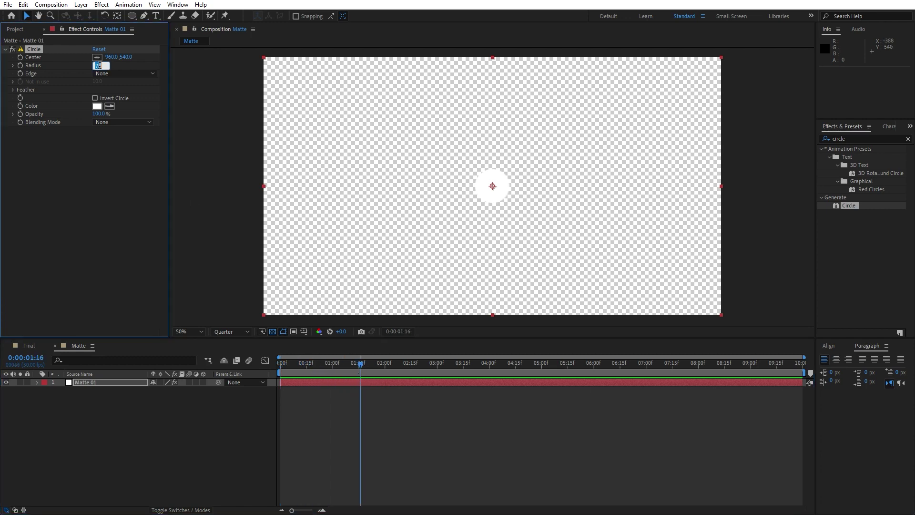
type("240")
key("Return")
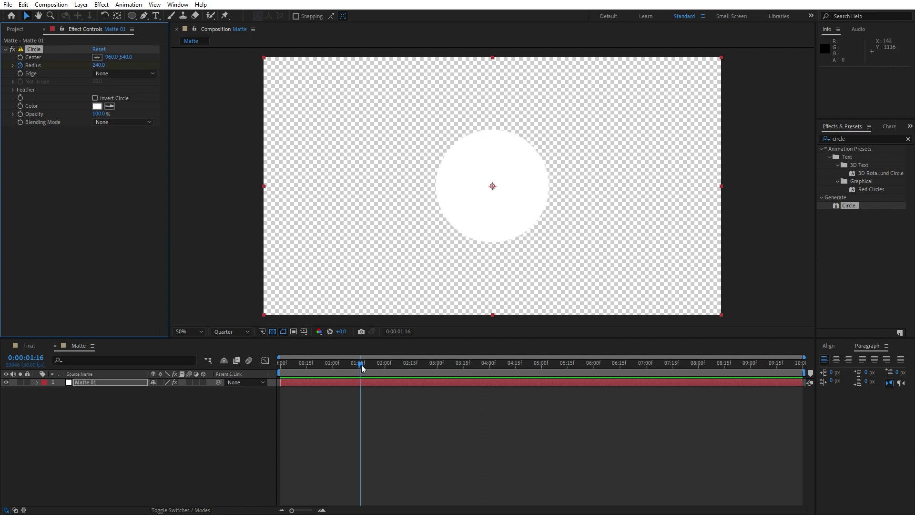
left_click_drag(360, 364, 270, 372)
left_click(98, 65)
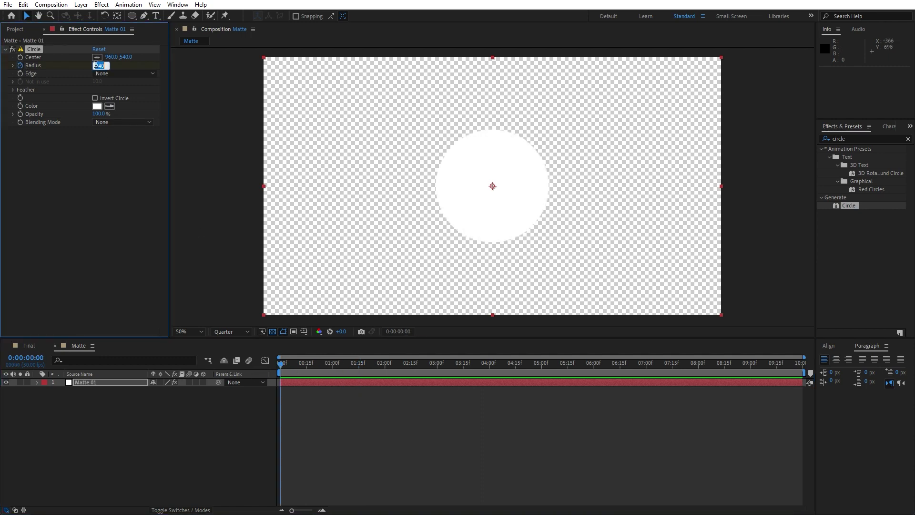
type("0")
key("Return")
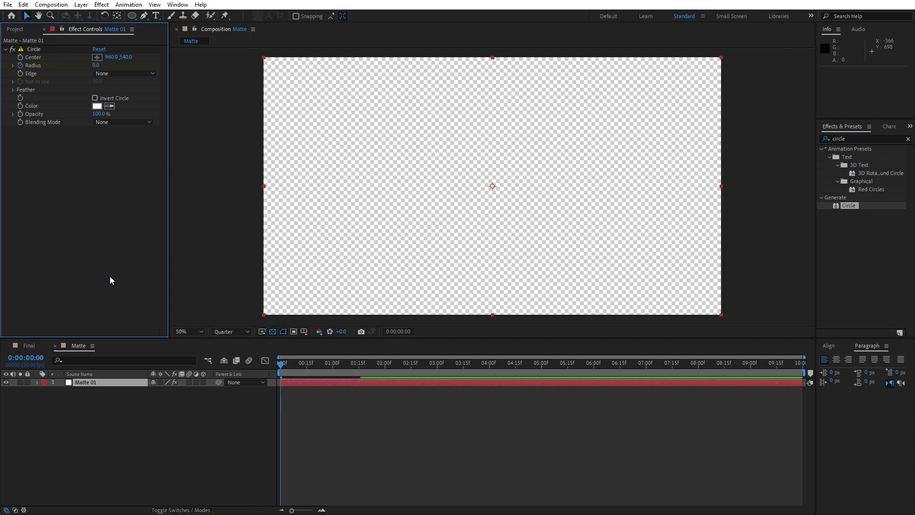
Turn off the transparency grid and preview the start of the circle's growth
left_click(274, 332)
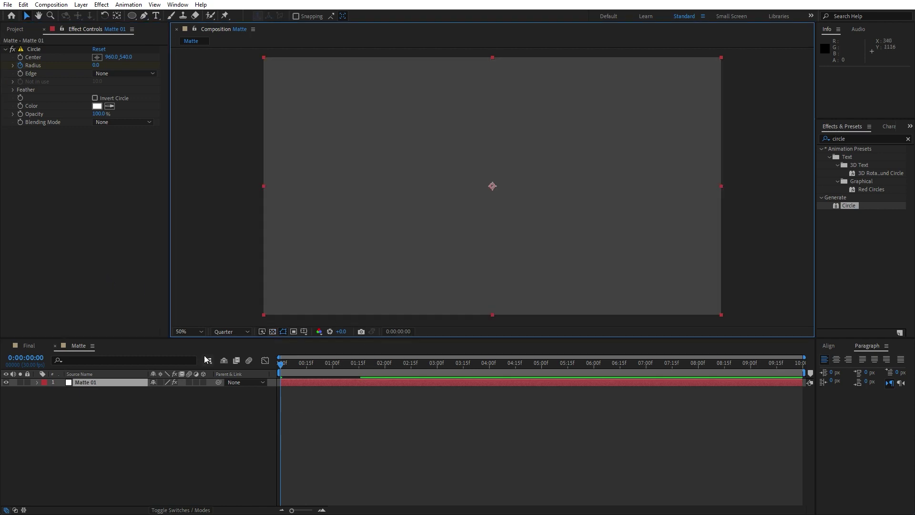
key("space")
left_click_drag(325, 368, 270, 373)
Reveal the Radius keyframes of Matte 01 and apply Easy Ease to both of them
left_click(92, 388)
left_click(92, 385)
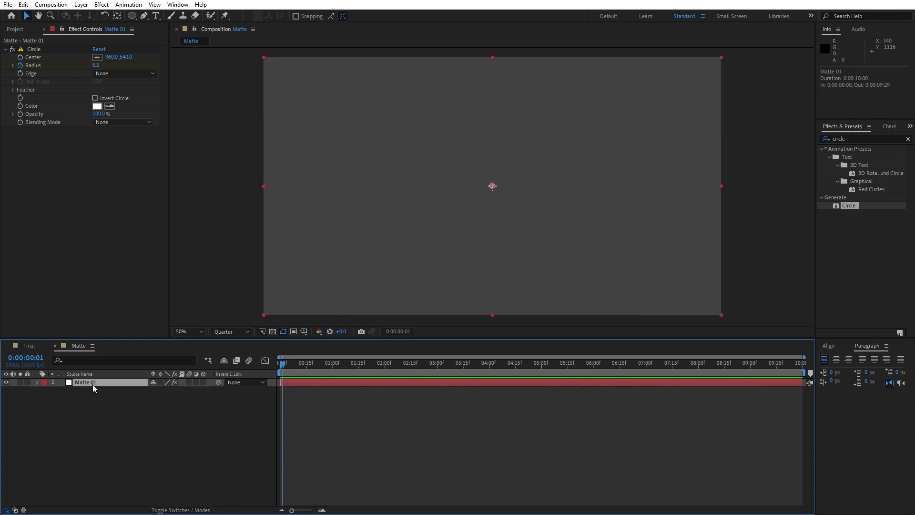
key("u")
left_click_drag(420, 435, 260, 387)
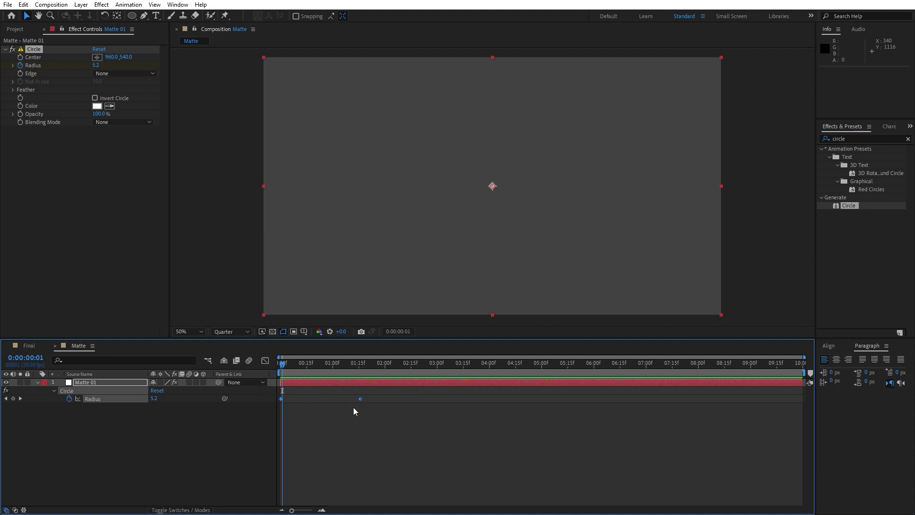
key("F9")
Reshape the Radius speed graph with a longer ease into the last keyframe and preview the circle animation
left_click(265, 361)
mouse_move(353, 451)
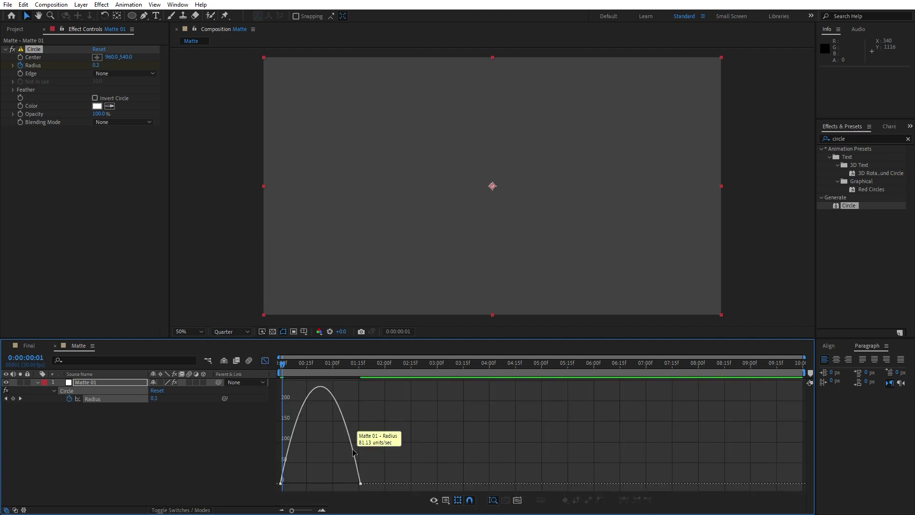
right_click(392, 424)
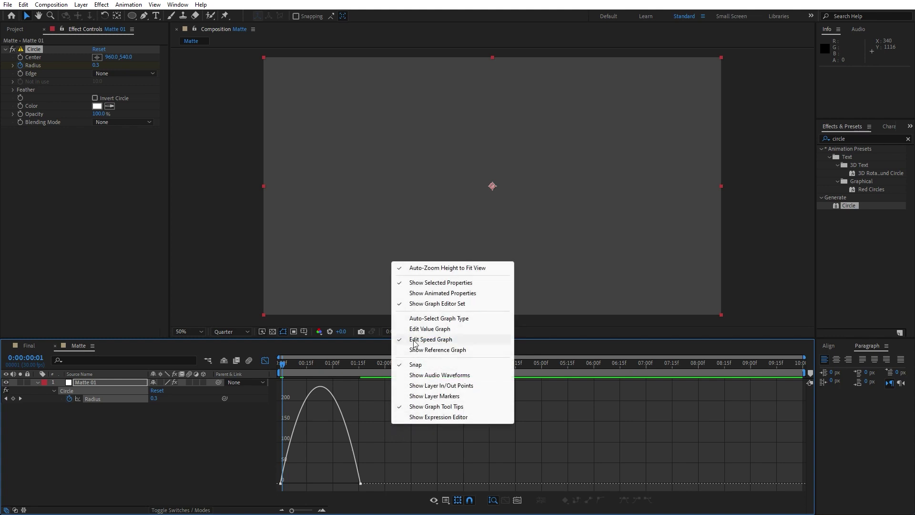
left_click(372, 455)
left_click_drag(373, 455, 315, 484)
key("shift+F3")
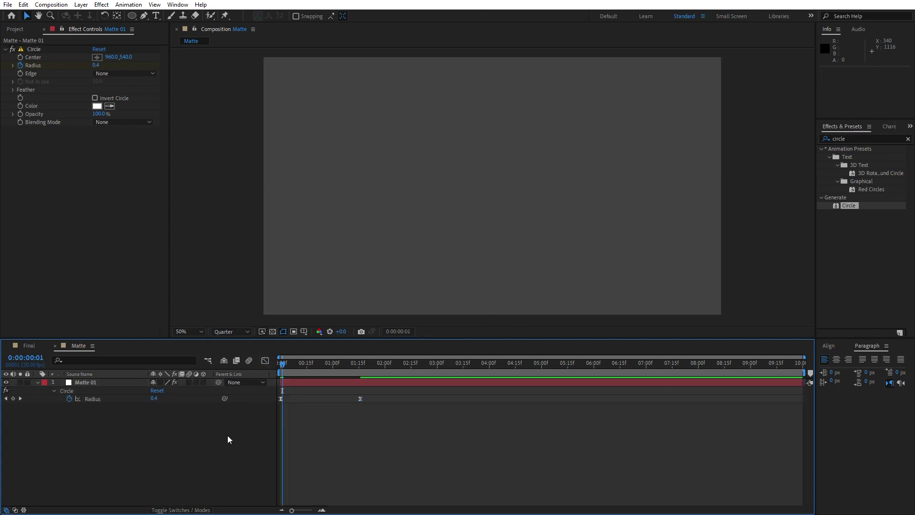
key("space")
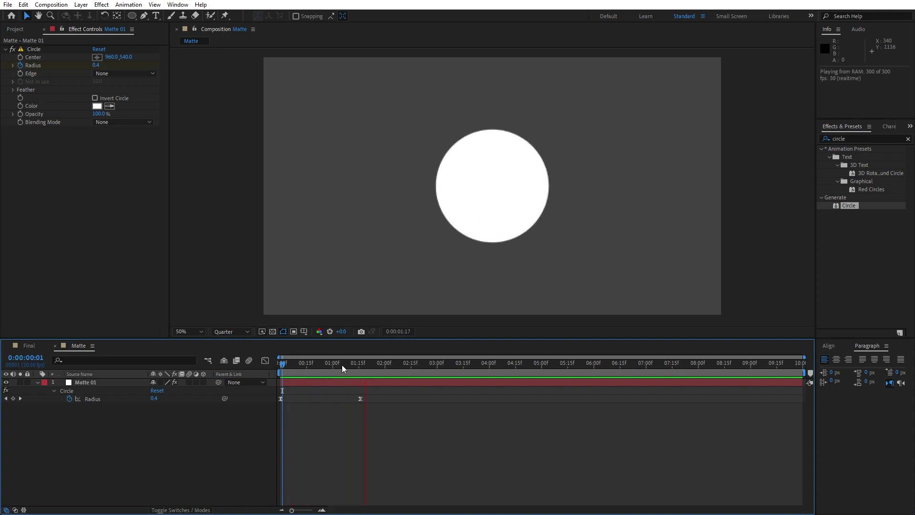
left_click(341, 364)
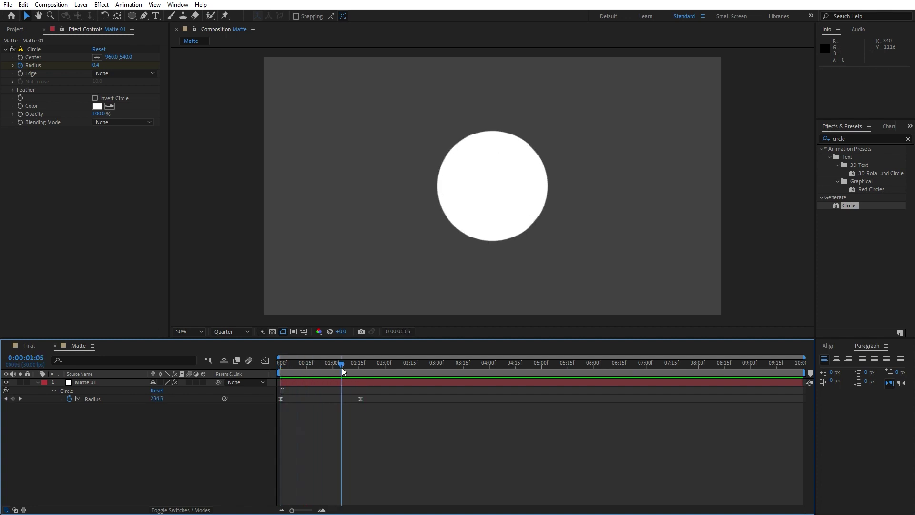
Duplicate the Matte 01 layer and rename the copy Matte 02
left_click(37, 382)
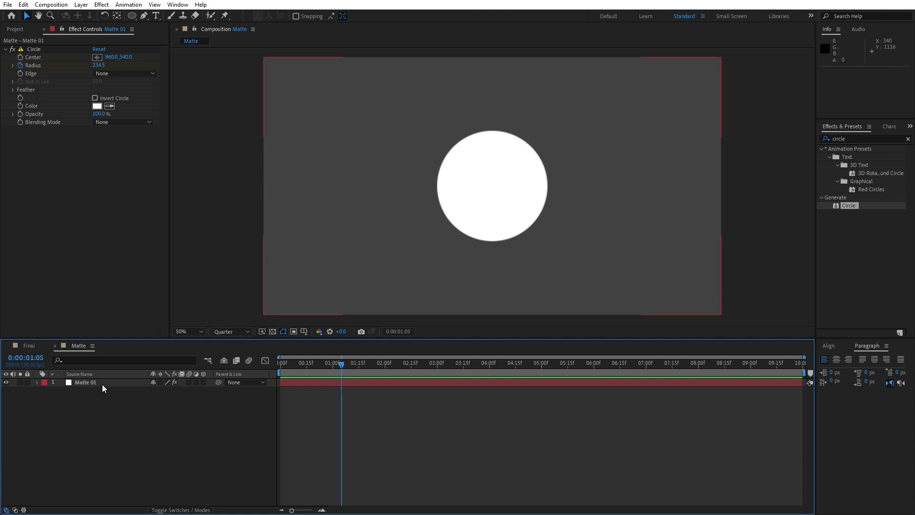
left_click_drag(292, 510, 303, 510)
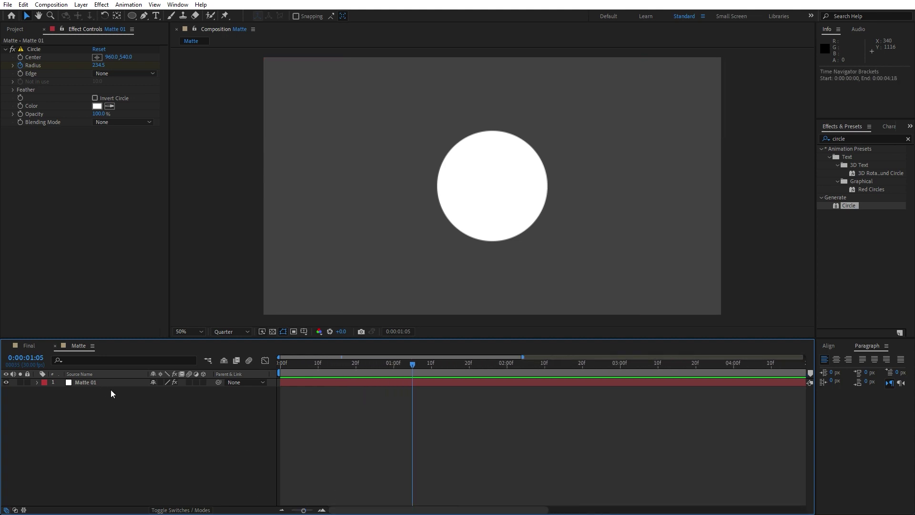
left_click(86, 383)
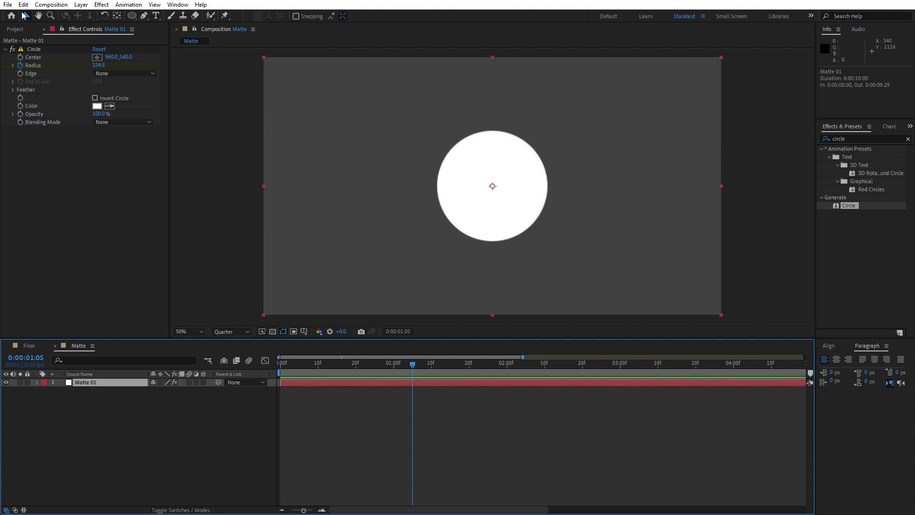
left_click(23, 5)
left_click(45, 129)
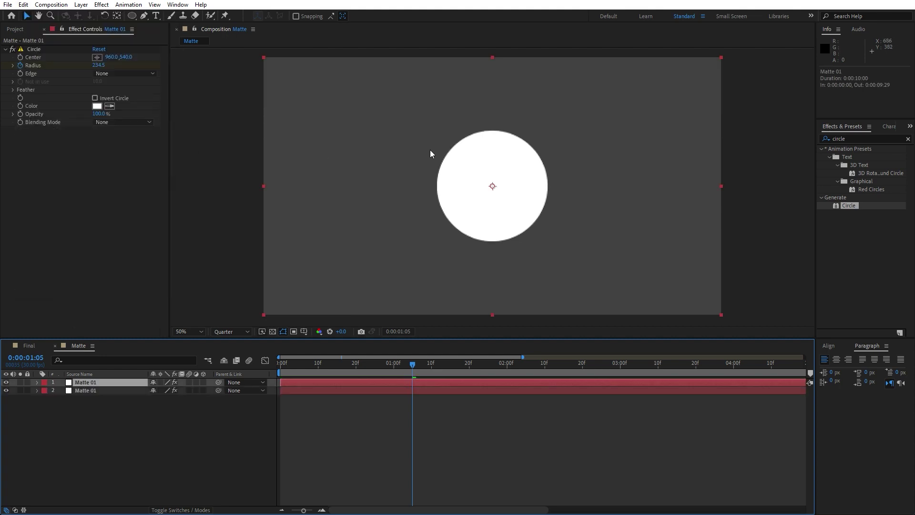
key("Return")
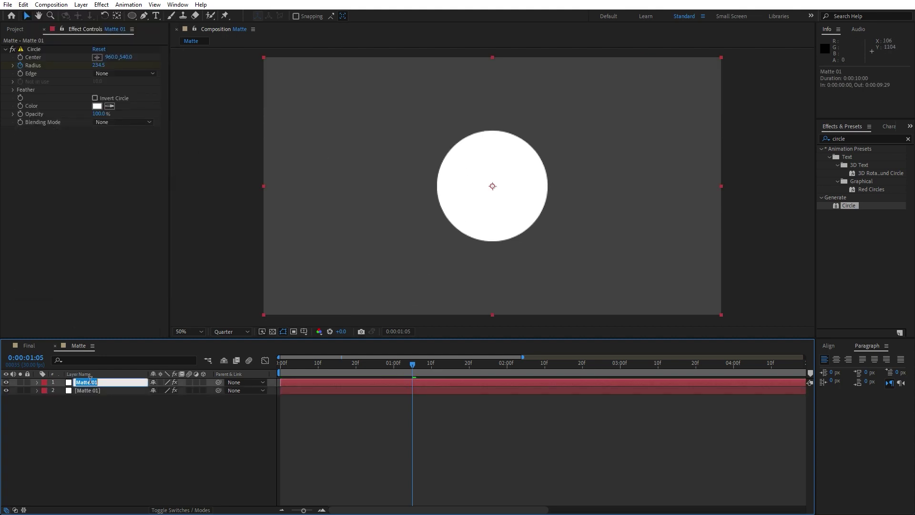
type("Matte 02")
key("Return")
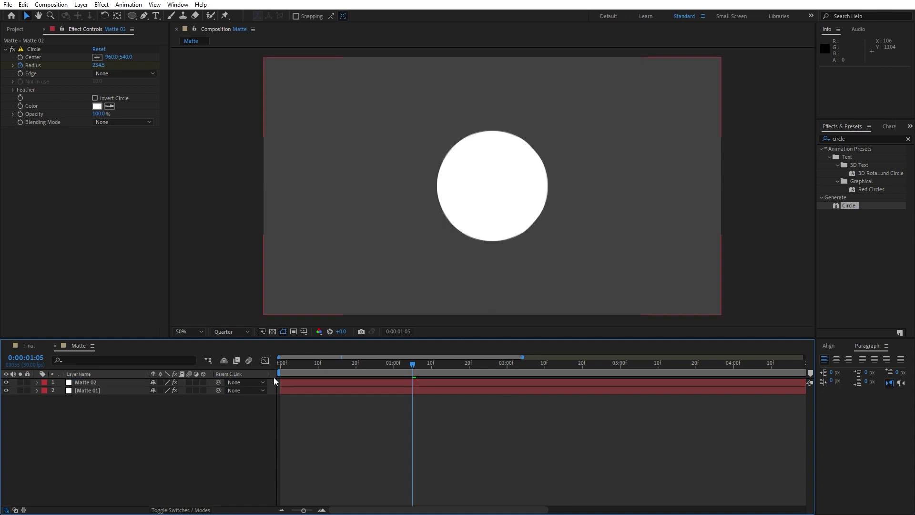
Start Matte 02 at 0:00:00:01 with its circle at 780, 646, and duplicate it as Matte 03 starting at 0:00:00:02, positioned at 714, 410
left_click_drag(289, 385, 292, 385)
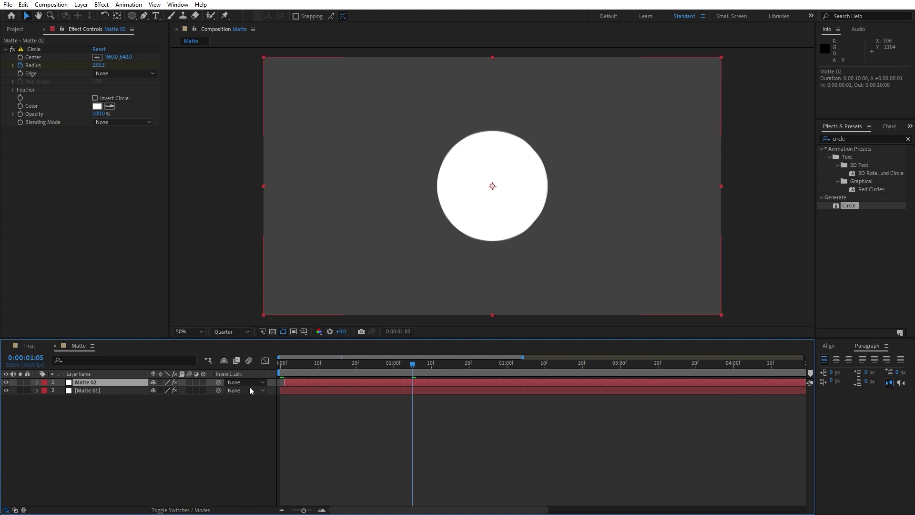
left_click_drag(481, 215, 437, 233)
key("ctrl+d")
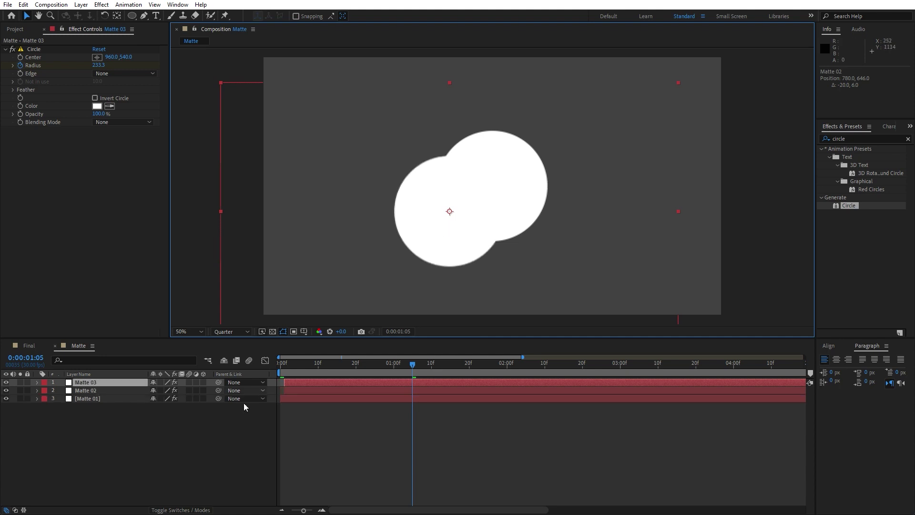
left_click_drag(297, 379, 300, 383)
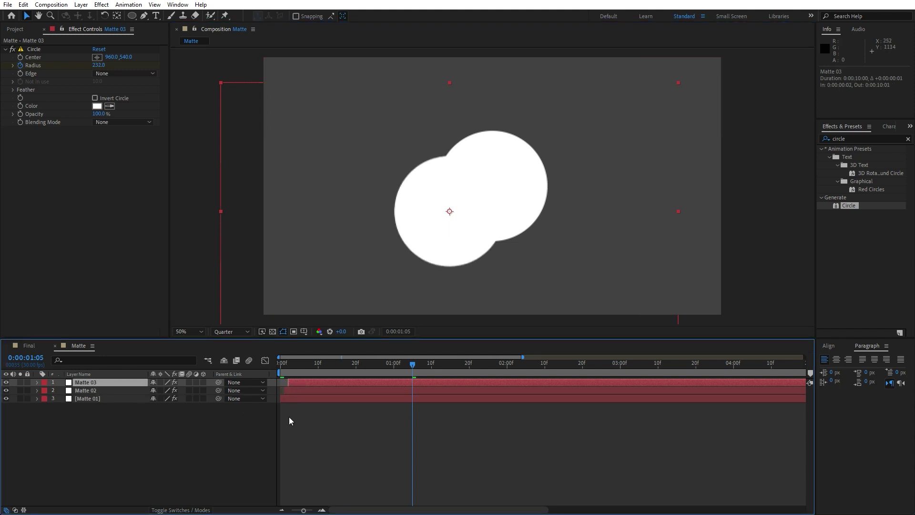
left_click_drag(301, 511, 310, 511)
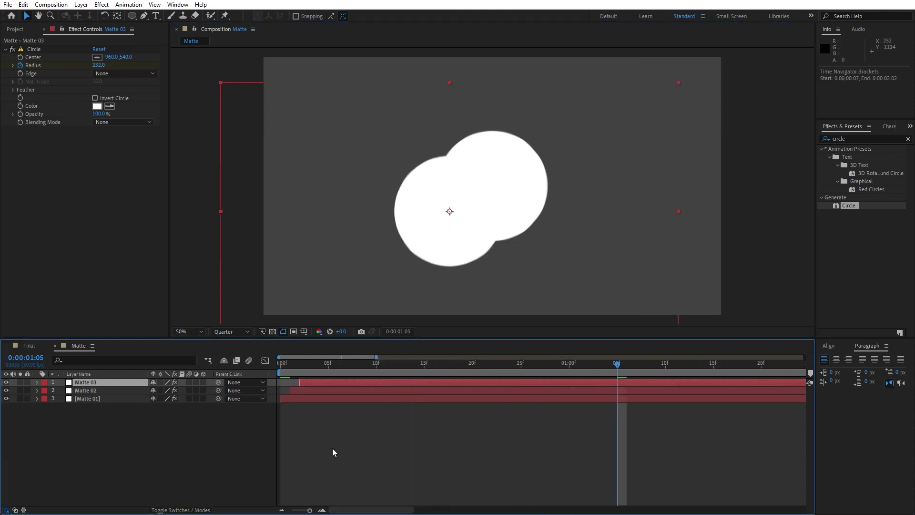
left_click_drag(410, 176, 408, 151)
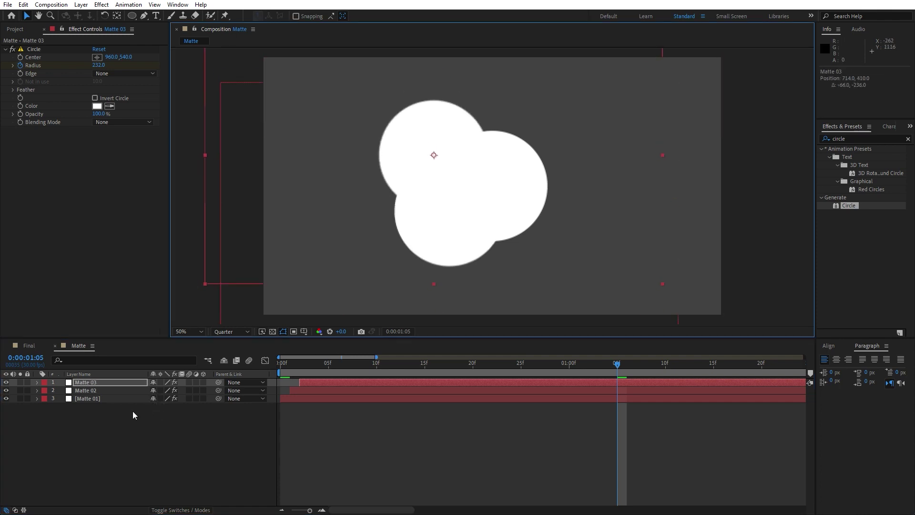
Duplicate Matte 03 as Matte 04, move its circle to the upper right of the cluster and start the layer at 0:00:00:03
key("ctrl+d")
left_click_drag(432, 146, 506, 137)
left_click_drag(308, 382, 315, 382)
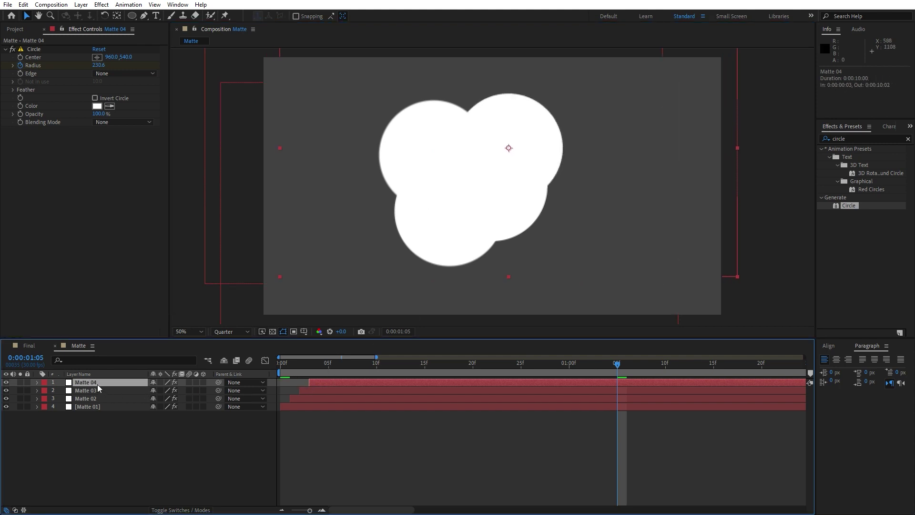
Add two more circle copies, Matte 05 at 1170, 556 and Matte 06 at 1060, 778, each starting one frame after the layer below
key("ctrl+d")
left_click_drag(524, 173, 548, 210)
key("ctrl+d")
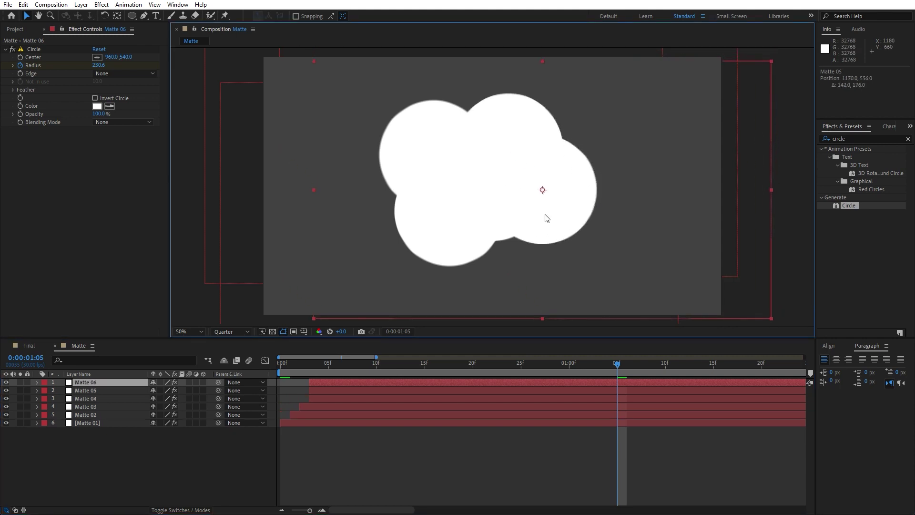
left_click(322, 392)
left_click_drag(321, 394, 339, 383)
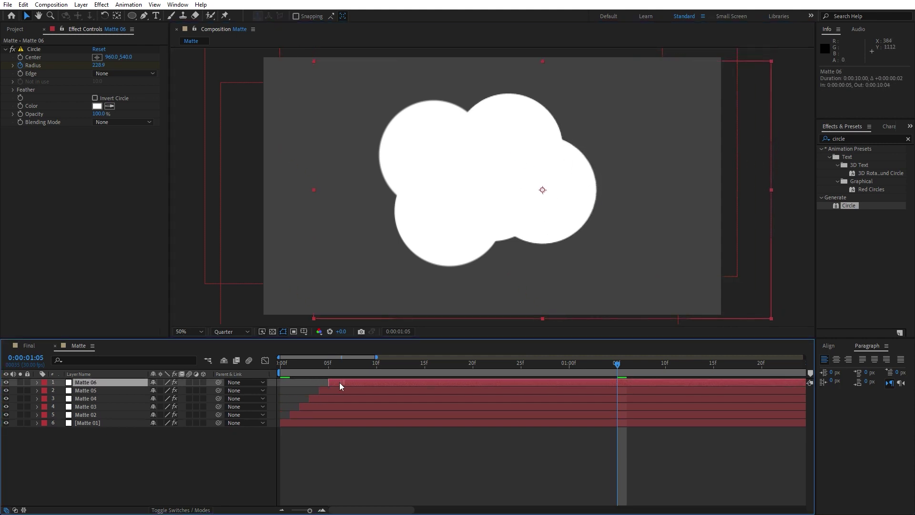
left_click_drag(508, 208, 482, 259)
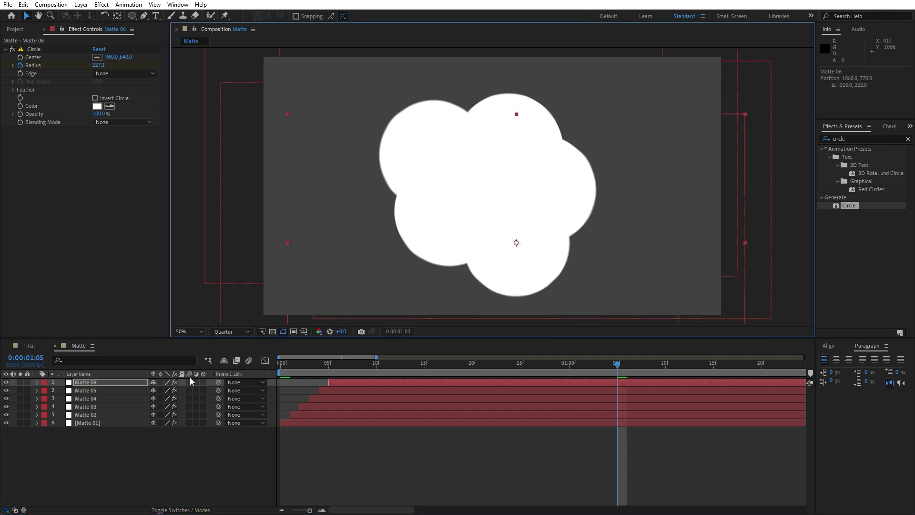
Preview the staggered growth of the six circles and scrub to 0:00:00:17
key("space")
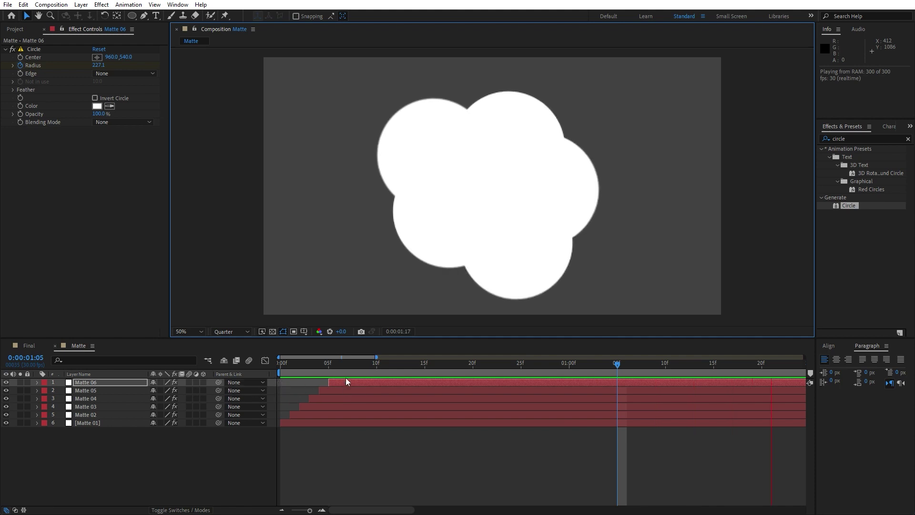
left_click(285, 372)
left_click_drag(284, 372, 448, 355)
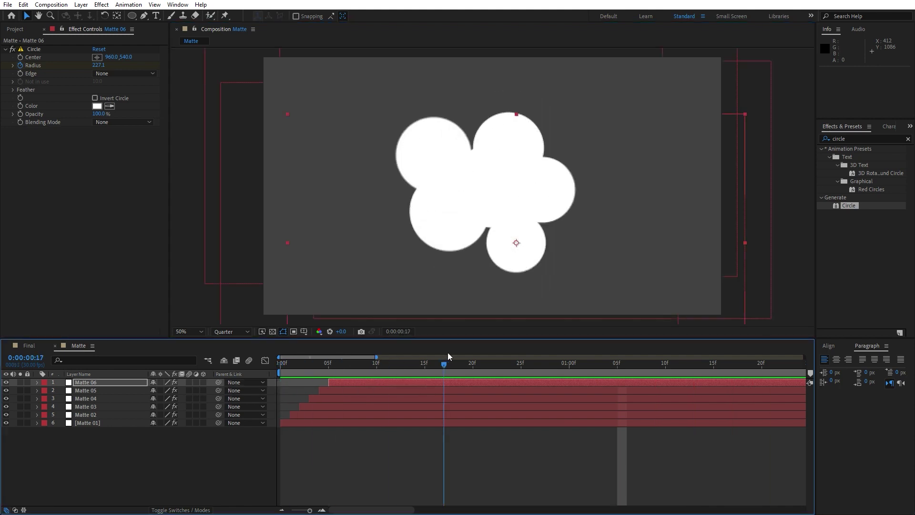
Return to the Final composition and add Media 01 above the titles, with the Matte composition on top of it
left_click(55, 346)
left_click(44, 28)
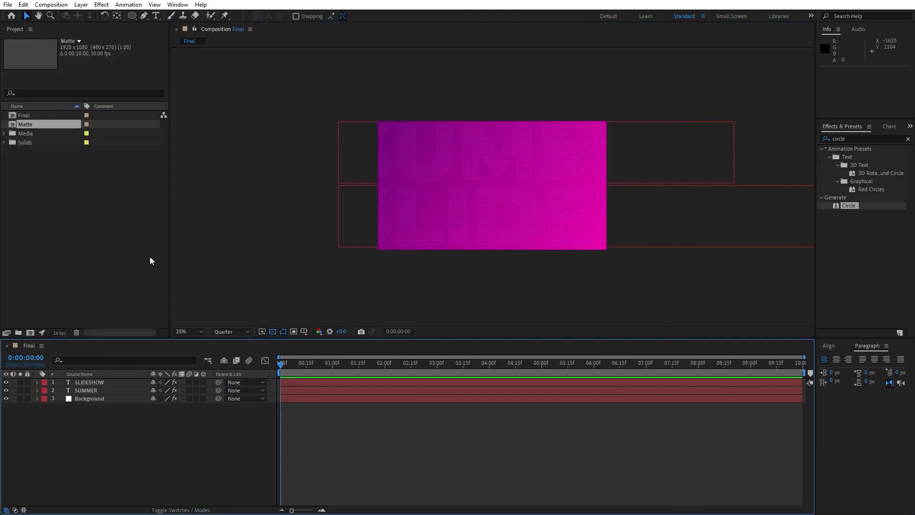
left_click(5, 134)
left_click(36, 142)
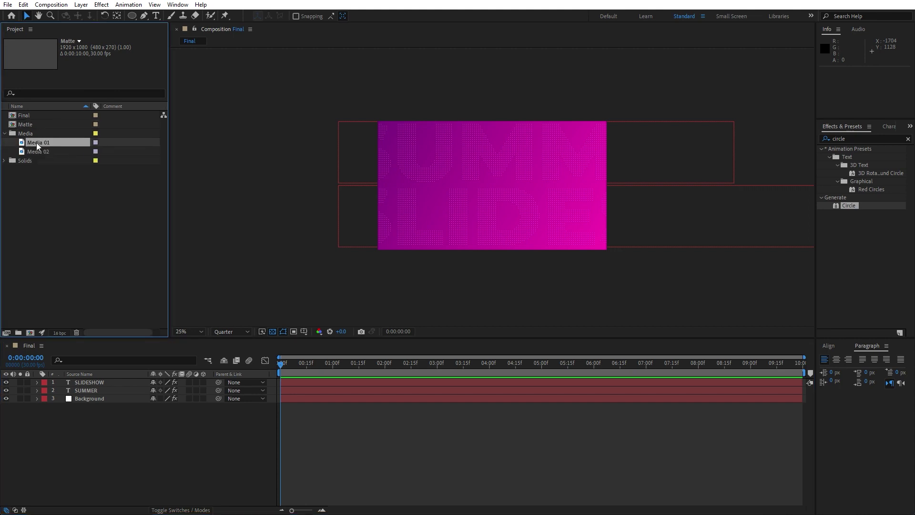
left_click_drag(36, 142, 123, 380)
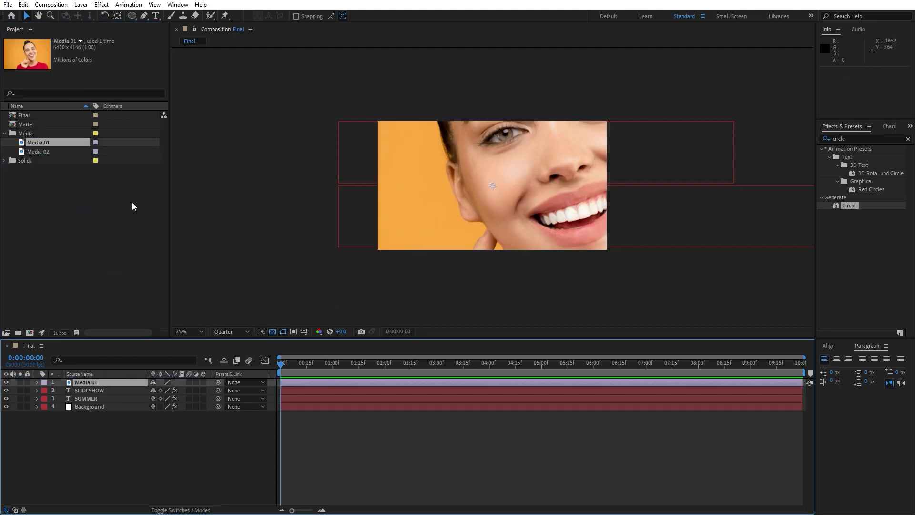
left_click_drag(22, 125, 121, 382)
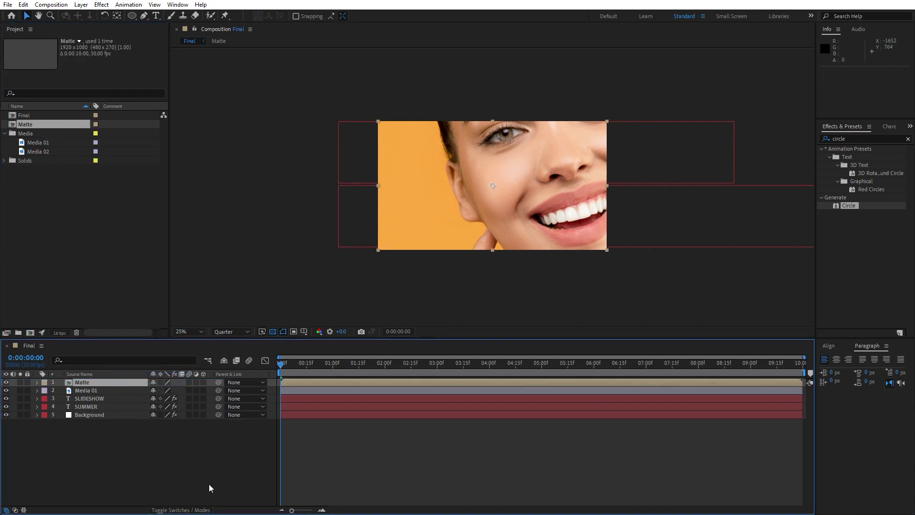
Set Media 01's track matte to Alpha Matte "Matte" and preview the circular reveal up to 0:00:02:04
left_click(166, 511)
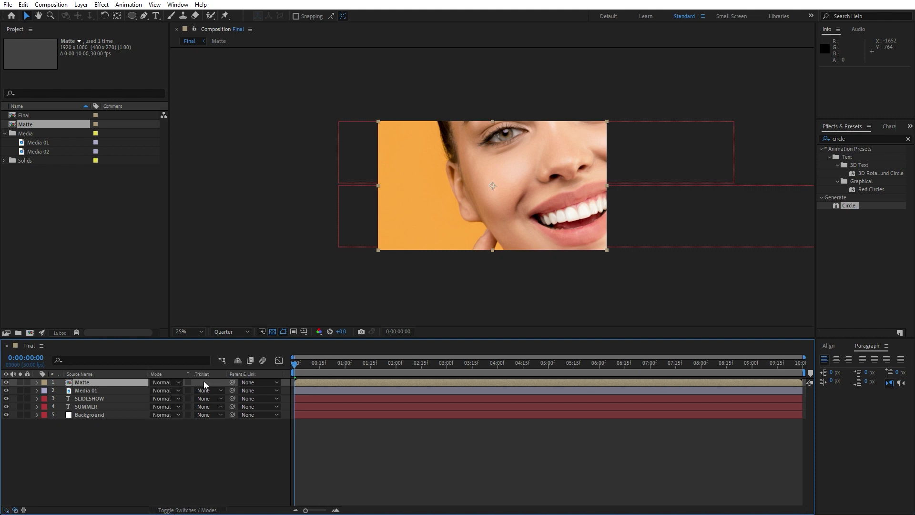
left_click(181, 511)
left_click(173, 511)
left_click(93, 391)
left_click(200, 391)
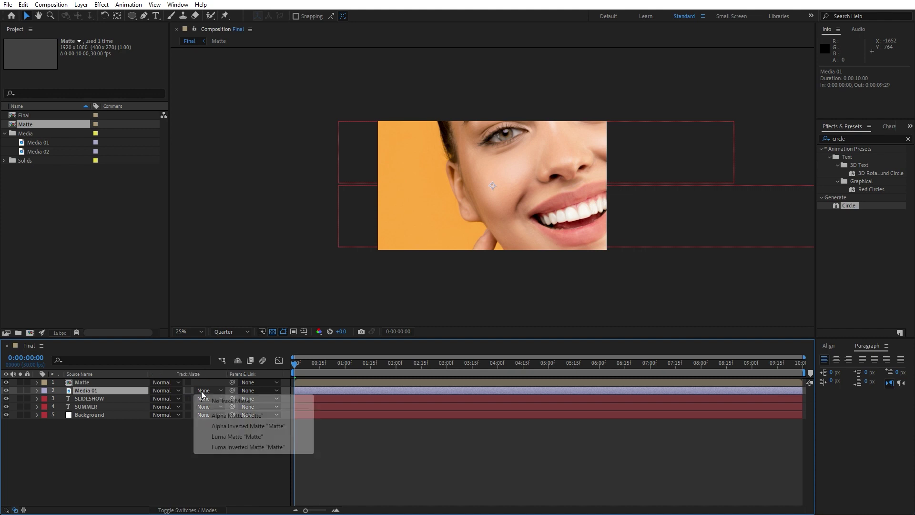
left_click(232, 414)
left_click(227, 471)
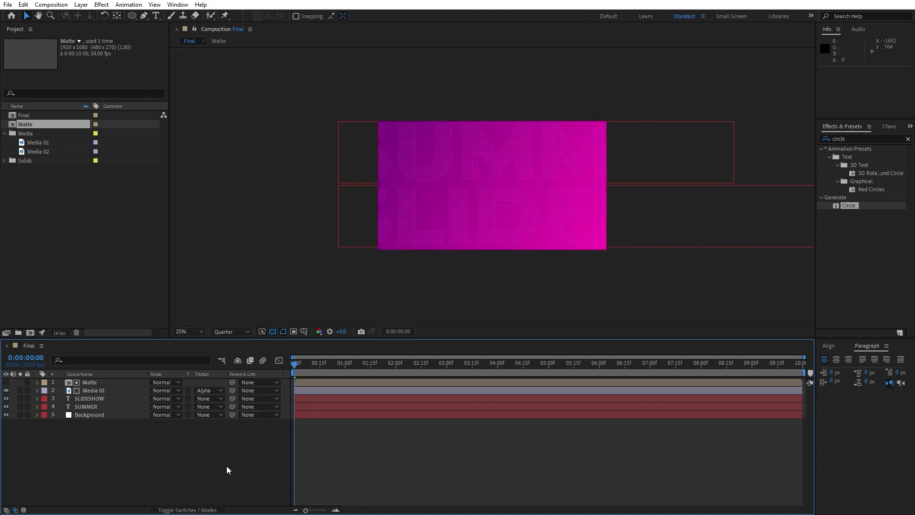
key("space")
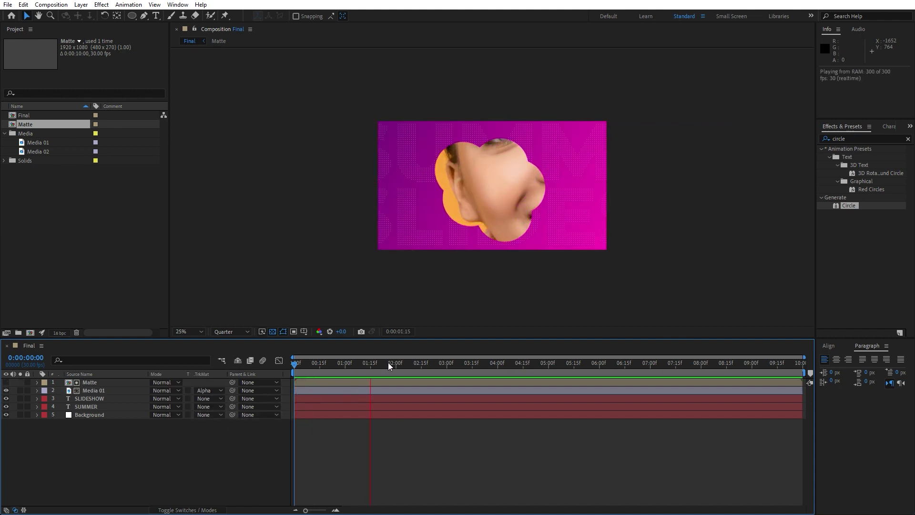
left_click_drag(328, 368, 403, 371)
Scale Media 01 to 22%, position it at 728, 608 so the face fits the matte, and preview the reveal
left_click(98, 391)
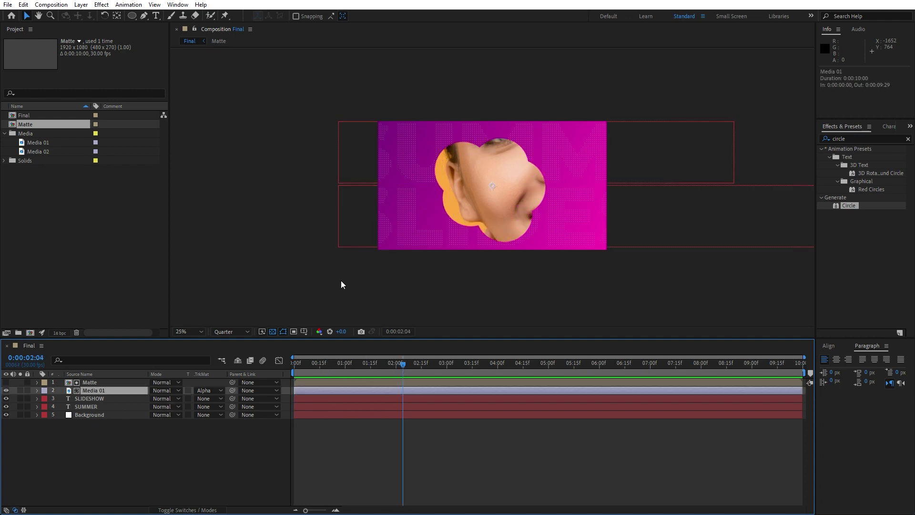
key("comma")
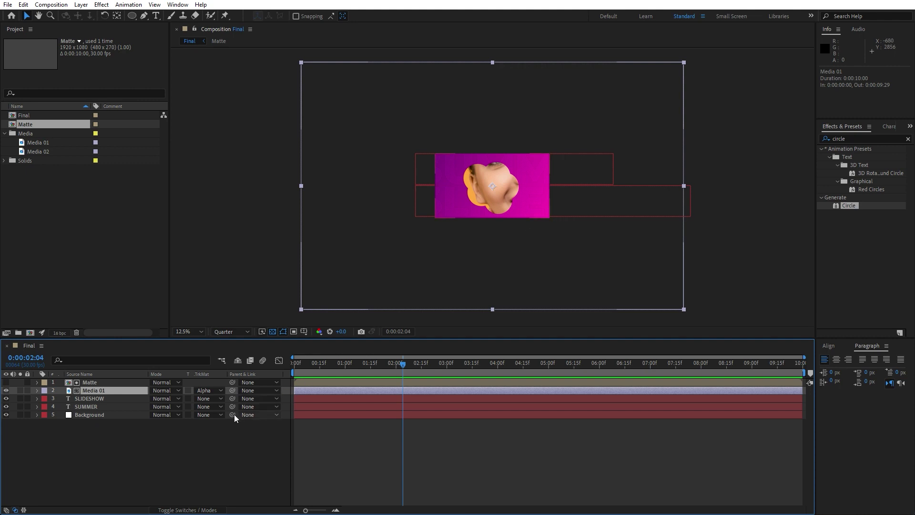
key("s")
left_click_drag(167, 399, 137, 406)
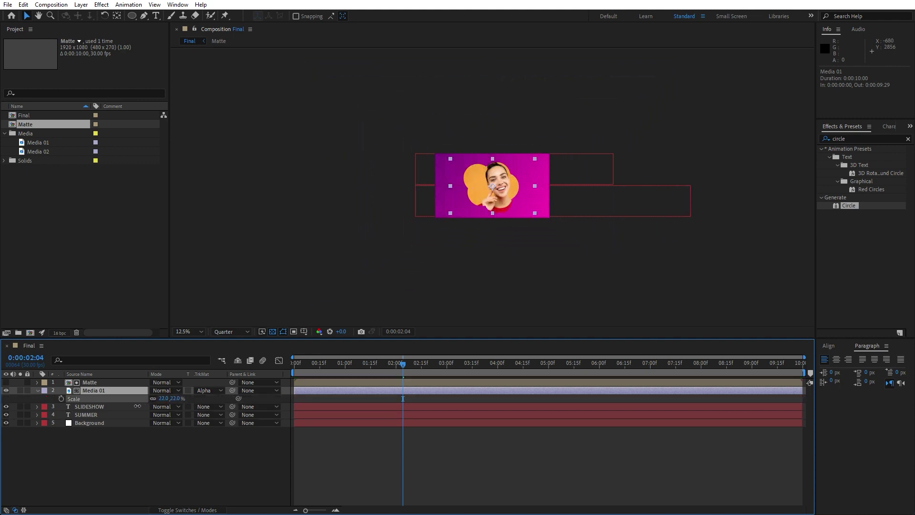
scroll(571, 189, "up", 4)
left_click_drag(545, 204, 489, 222)
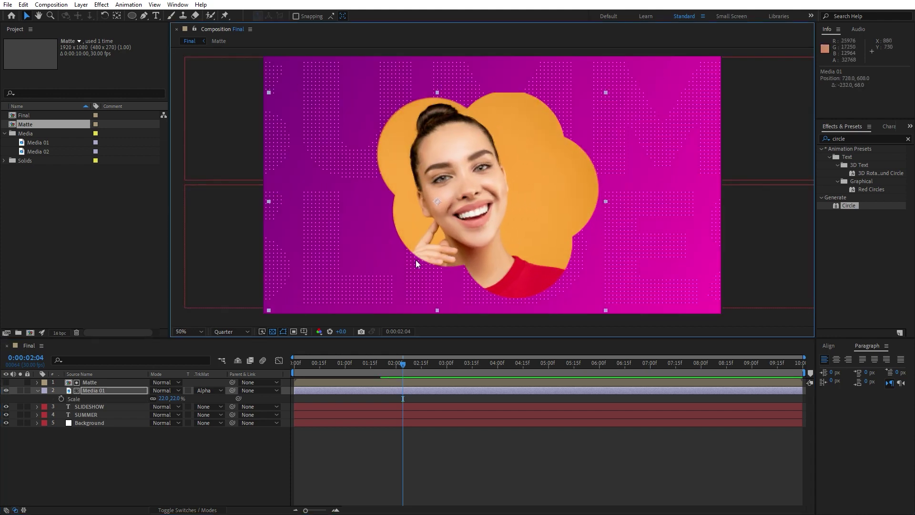
left_click(178, 473)
key("space")
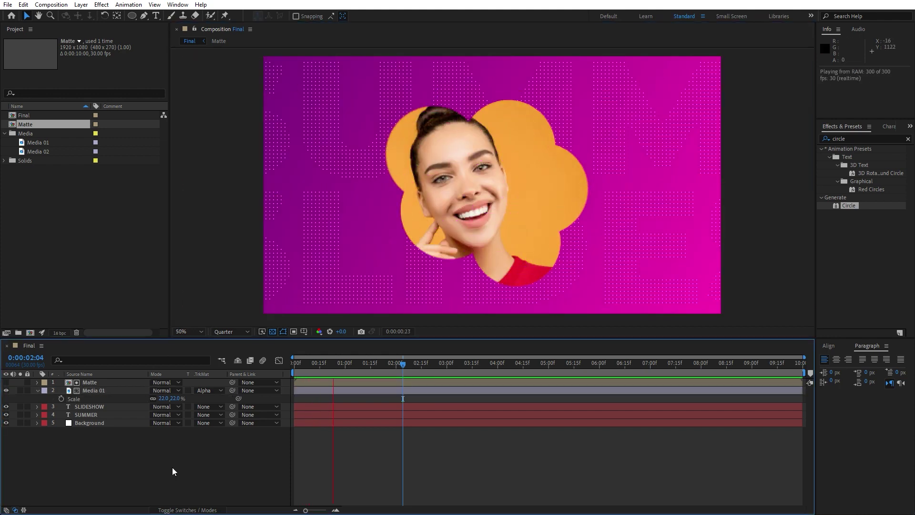
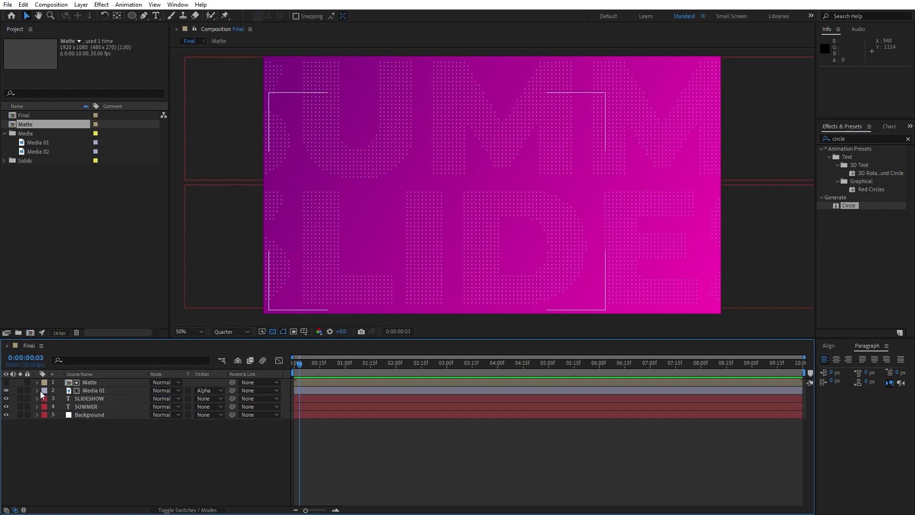
Copy the Matte 01 circle layer from the Matte composition and paste it into the Final composition
left_click(98, 423)
left_click_drag(287, 366, 540, 367)
key("ctrl+c")
left_click(28, 346)
left_click(95, 481)
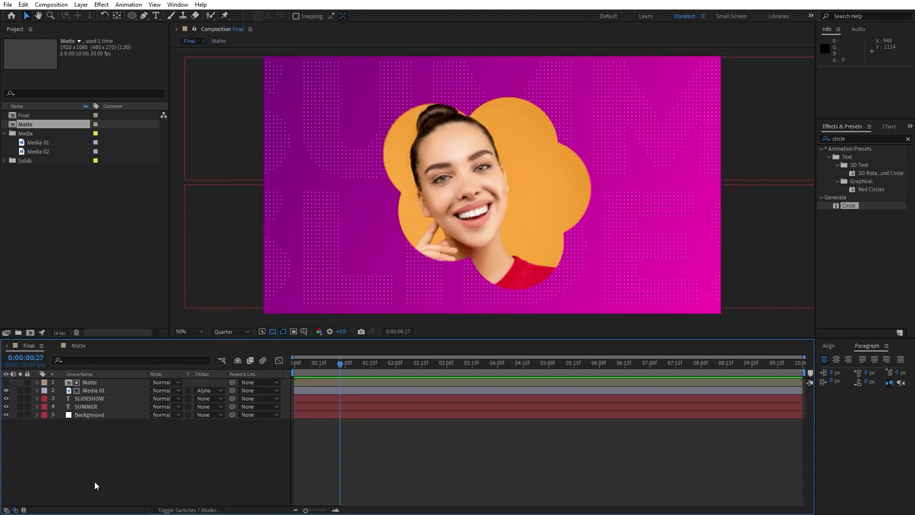
key("ctrl+v")
Move to 0:00:01:28 and rename the pasted circle layer Circle 01
left_click_drag(316, 369, 393, 371)
left_click(97, 382)
key("Return")
type("Ci")
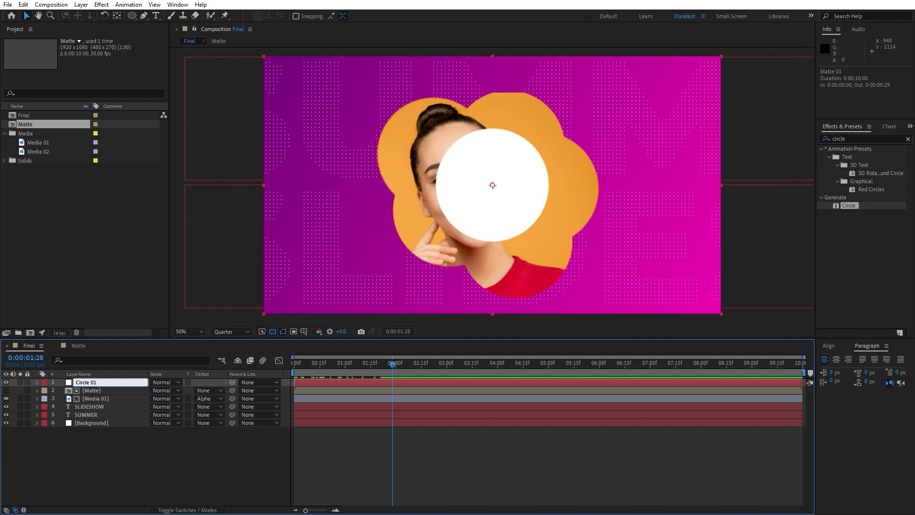
left_click(98, 439)
Apply a Gradient Ramp effect to Circle 01, with the ramp starting at 764, 376 and ending at 1168, 674
left_click(86, 382)
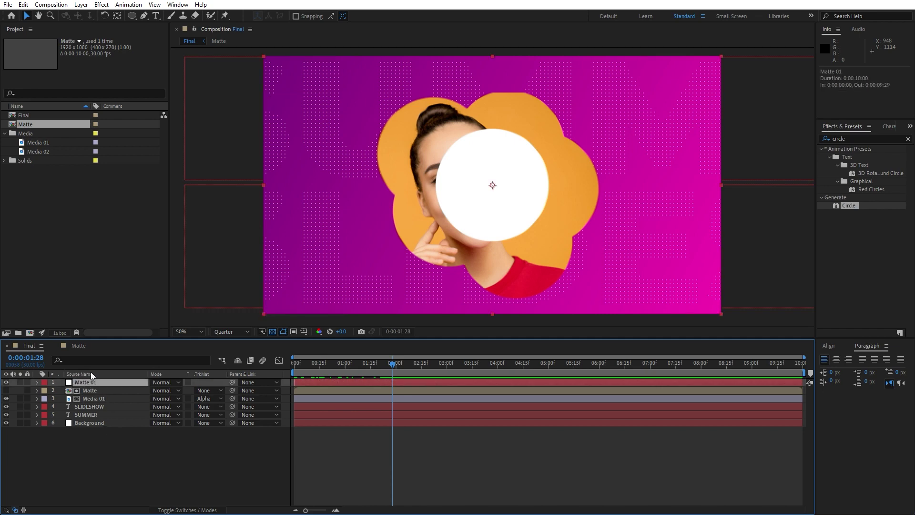
key("ctrl+f")
type("ramp")
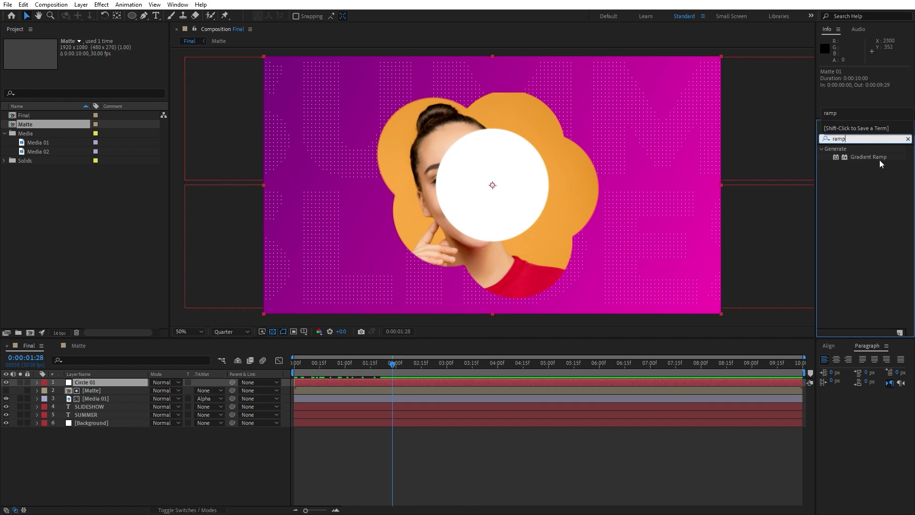
left_click_drag(878, 157, 141, 381)
left_click(97, 137)
left_click(445, 146)
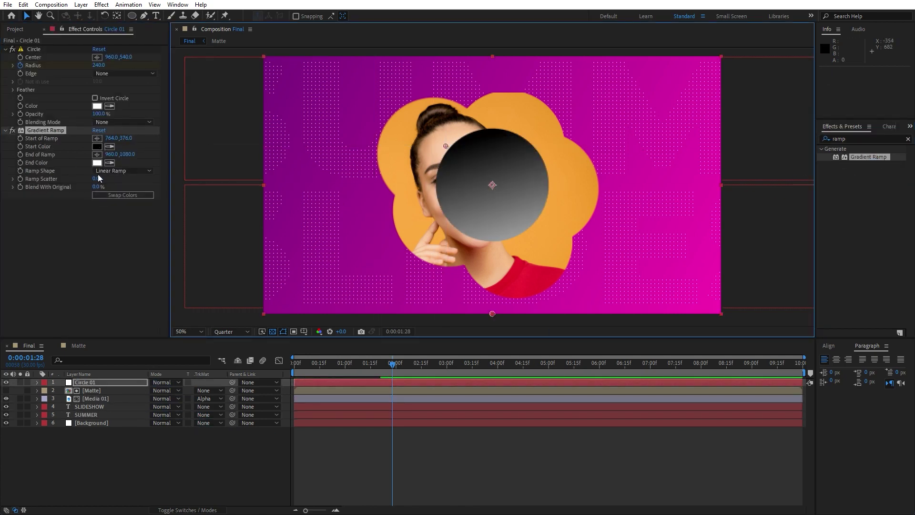
left_click(97, 154)
left_click(542, 216)
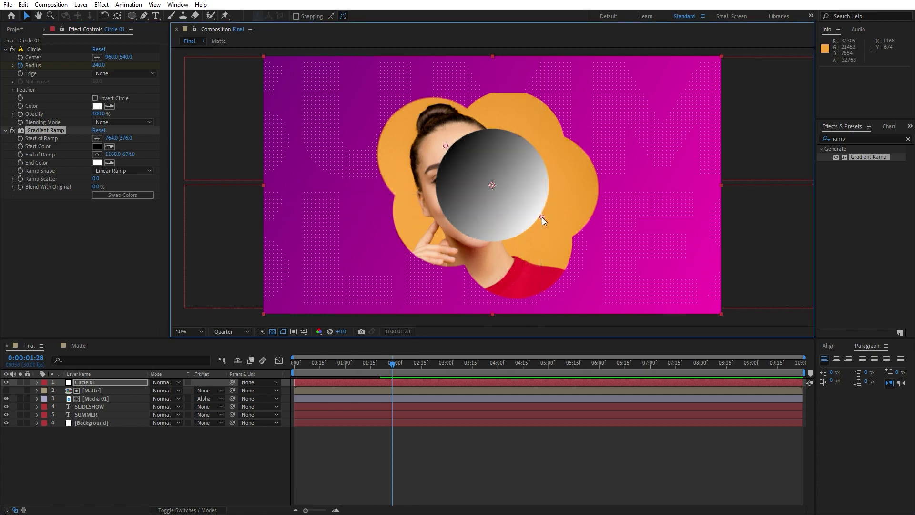
Set the Gradient Ramp's start color to yellow FCFF00 and its end color to a dark yellow
left_click(96, 146)
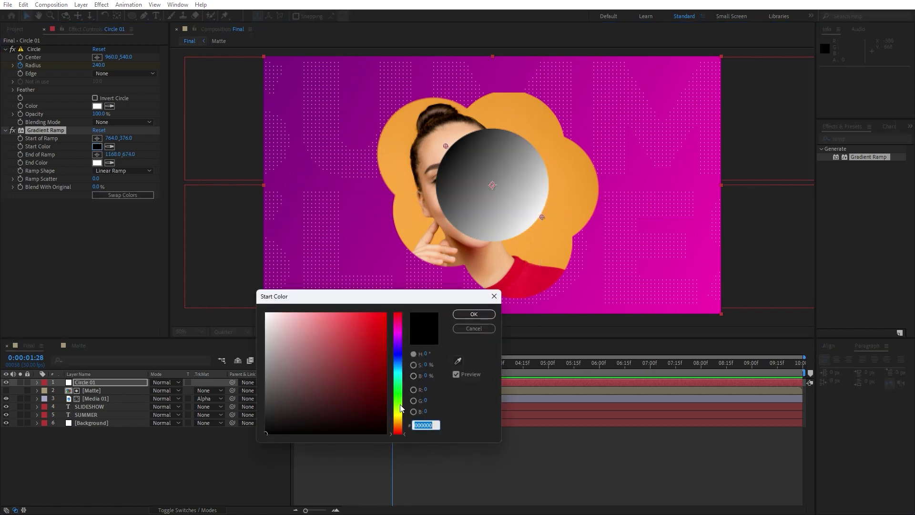
left_click_drag(402, 405, 400, 412)
left_click_drag(367, 379, 429, 284)
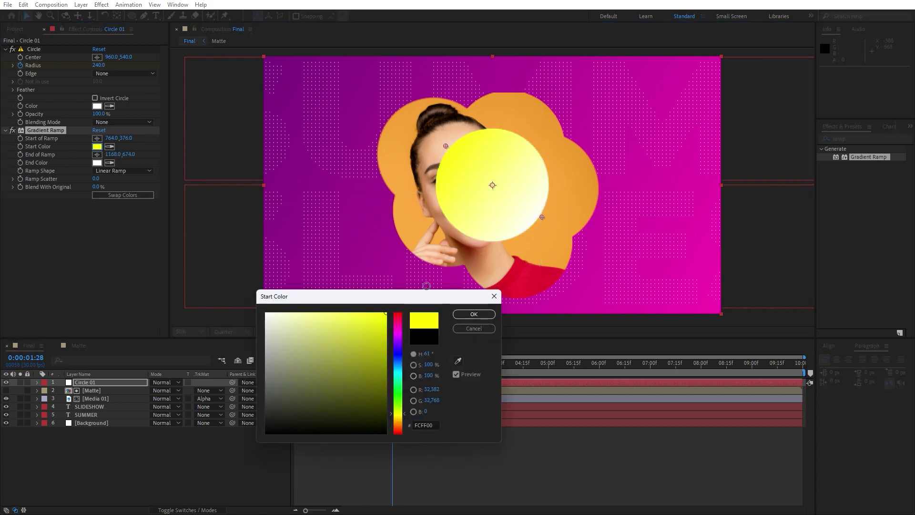
left_click(474, 314)
left_click(97, 163)
left_click_drag(399, 406, 399, 416)
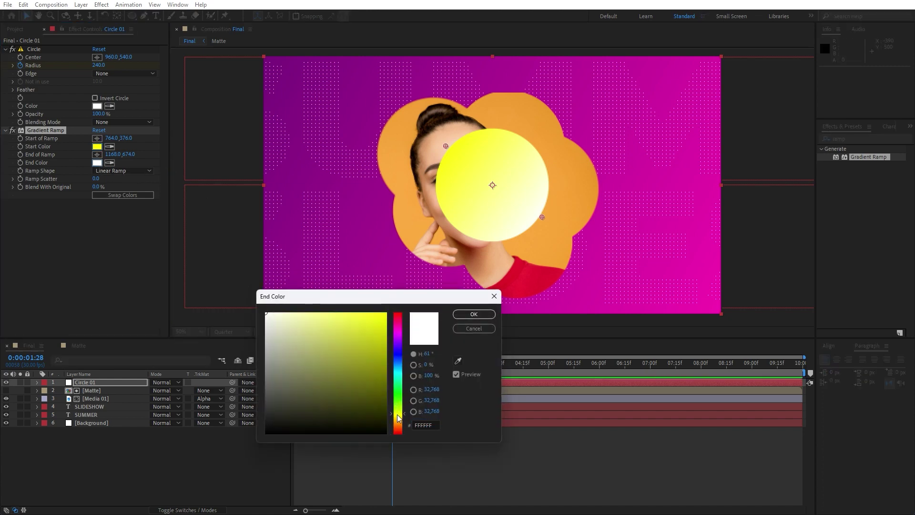
left_click(386, 334)
left_click_drag(386, 334, 409, 346)
left_click(474, 314)
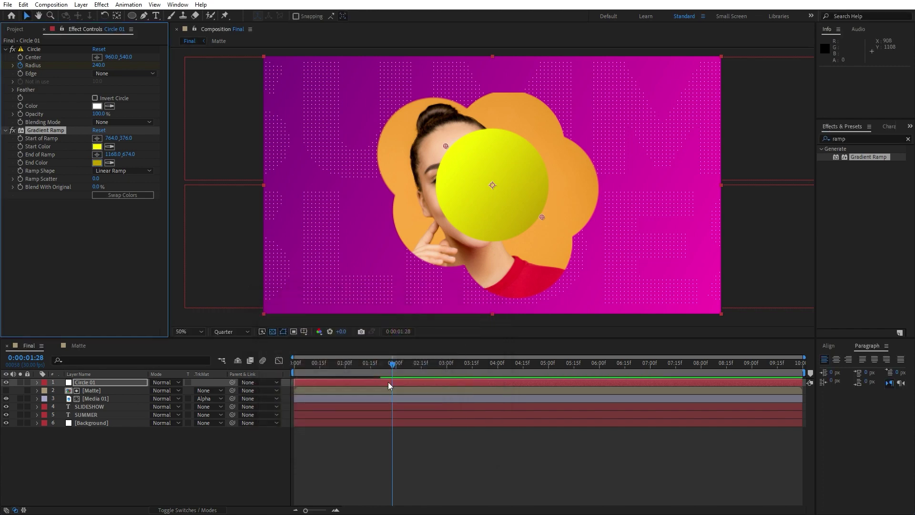
Add an Inner Shadow layer style to Circle 01 with distance 0 and size 38
right_click(84, 382)
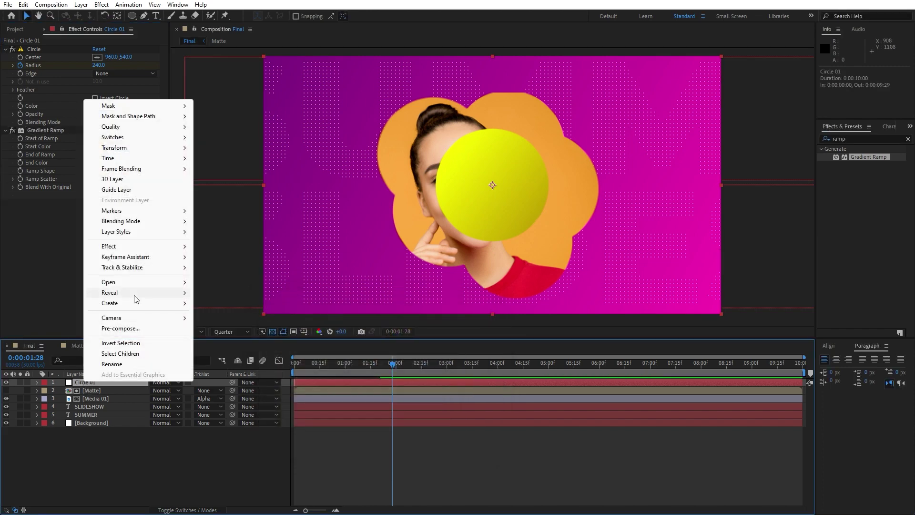
mouse_move(140, 234)
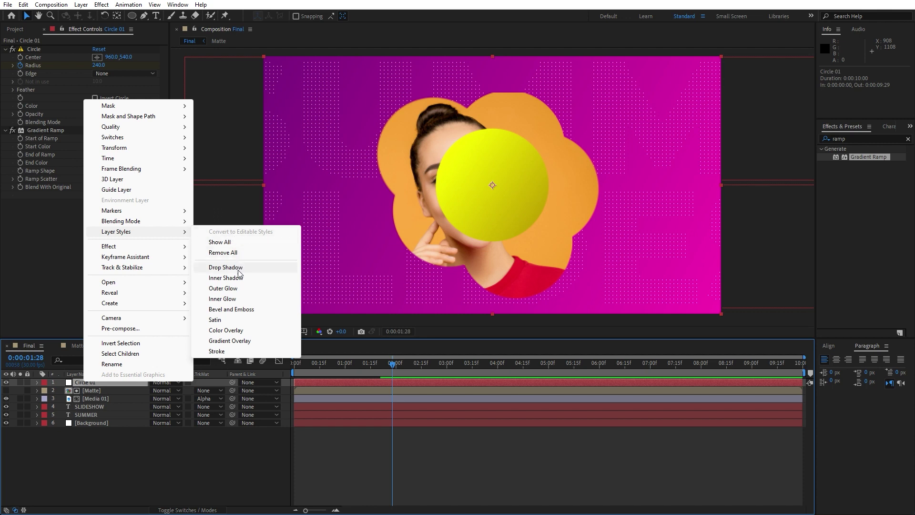
left_click(226, 278)
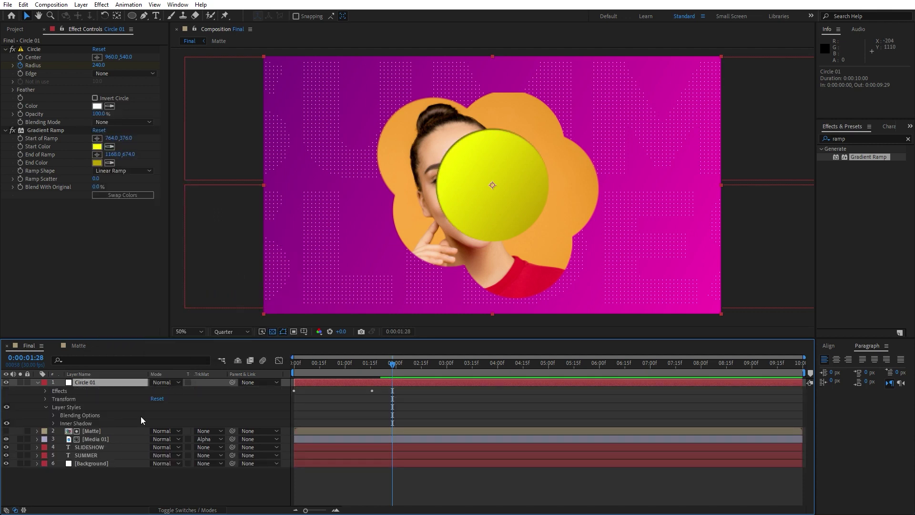
left_click(53, 424)
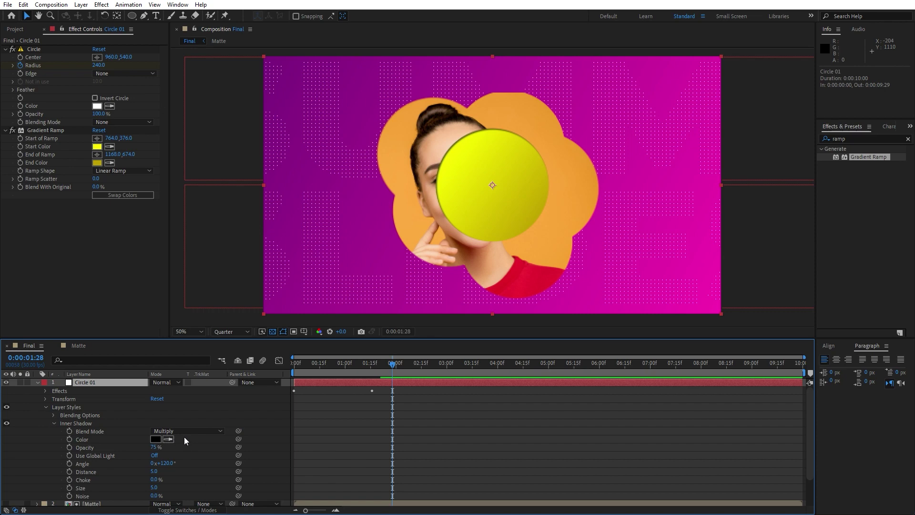
left_click(154, 472)
key("Return")
left_click_drag(152, 492, 168, 490)
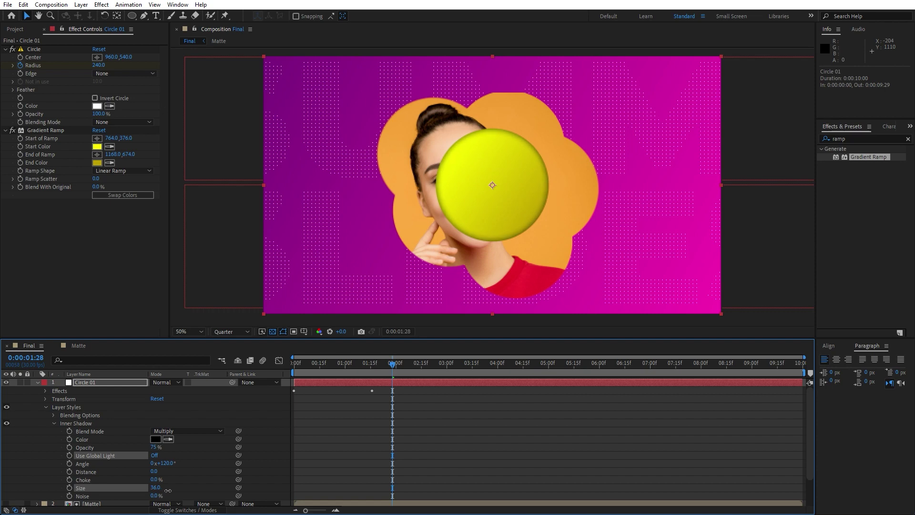
Set Circle 01's Inner Shadow angle to 0°, size to 63 and opacity to 50%
left_click(164, 463)
type("0")
key("Return")
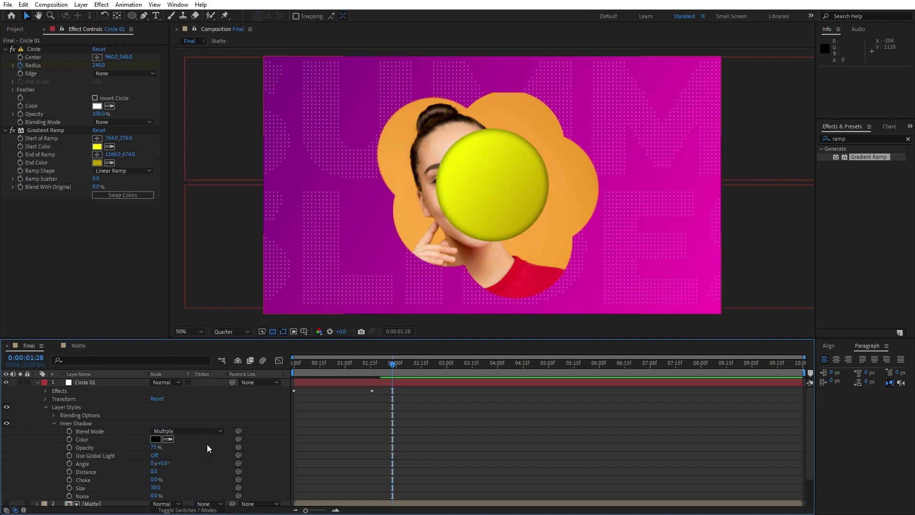
left_click_drag(155, 491, 166, 491)
left_click(154, 447)
type("50")
left_click(147, 408)
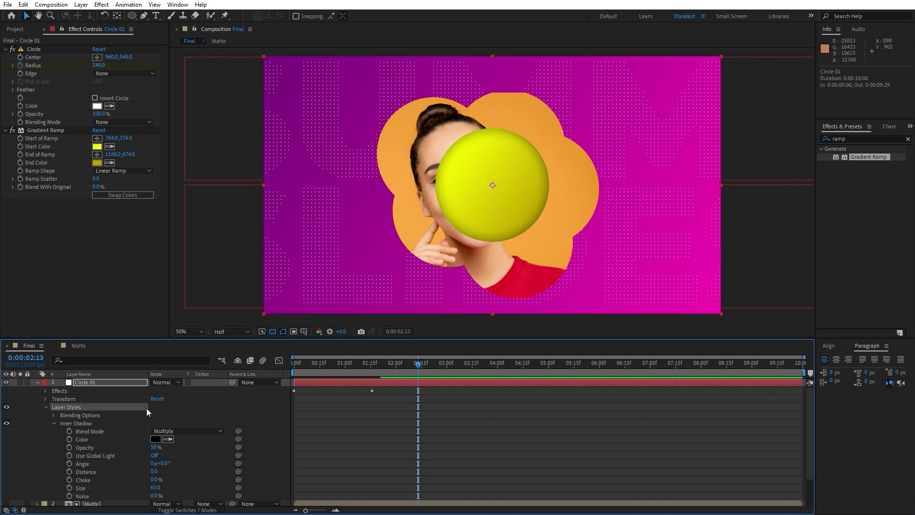
left_click(37, 383)
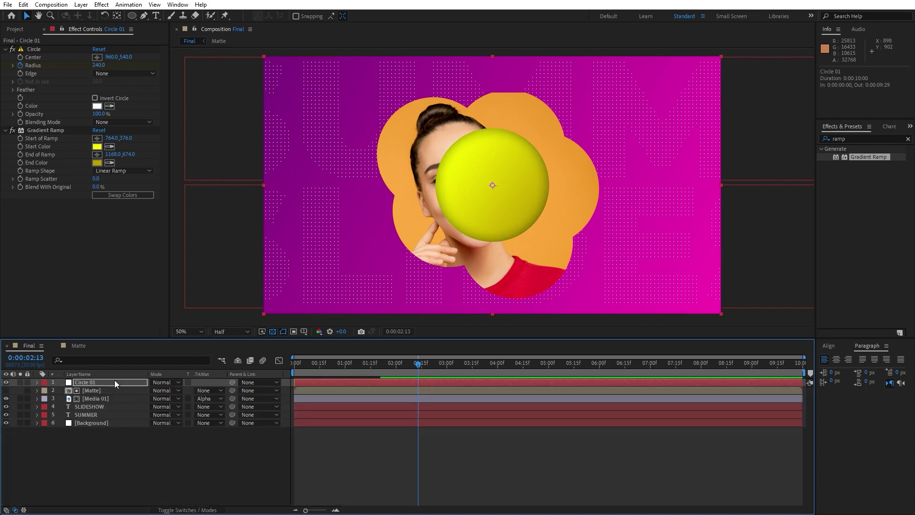
Move Circle 01 to the frame's upper-left corner at 94, 112 and place a duplicate in the lower-left corner at 52, 1000
left_click_drag(493, 192, 288, 92)
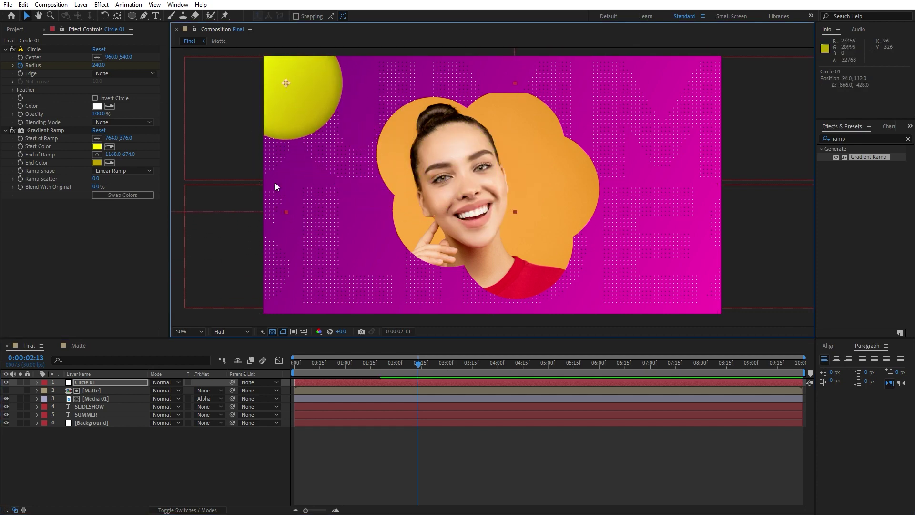
key("ctrl+d")
left_click_drag(279, 129, 282, 393)
Set Circle 02's Radius keyframe at 0:00:01:16 to 350 and preview the circle growth
key("u")
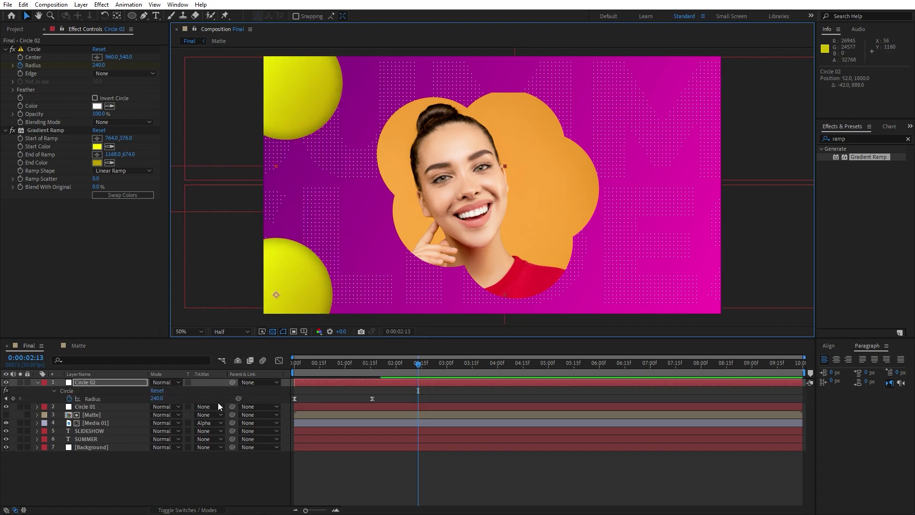
key("j")
key("j")
key("k")
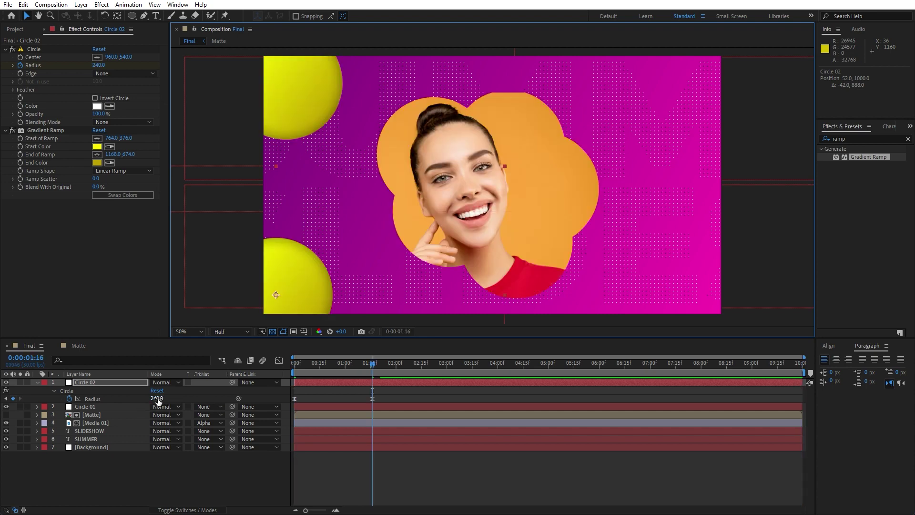
left_click_drag(157, 401, 207, 398)
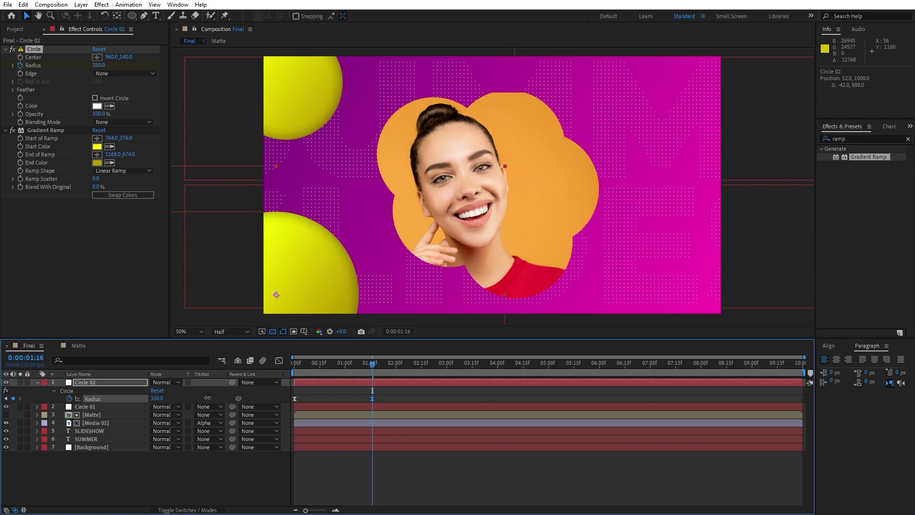
left_click(173, 483)
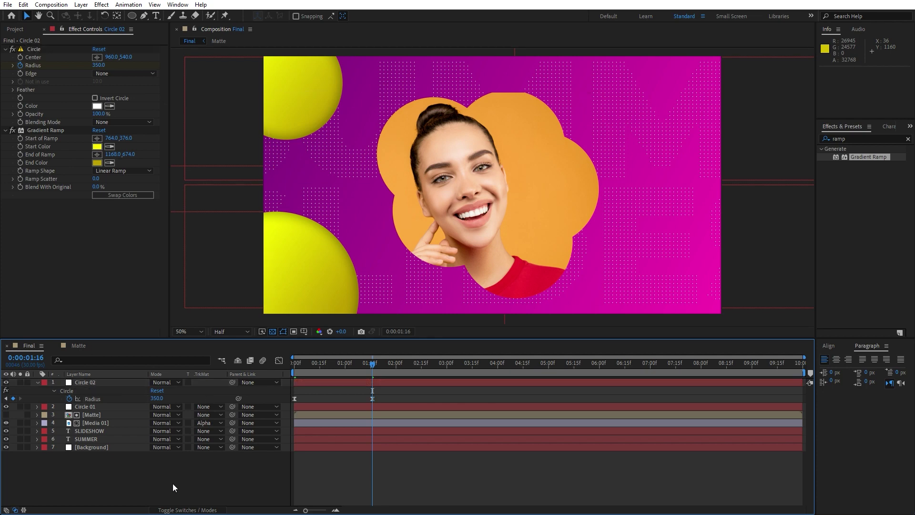
key("space")
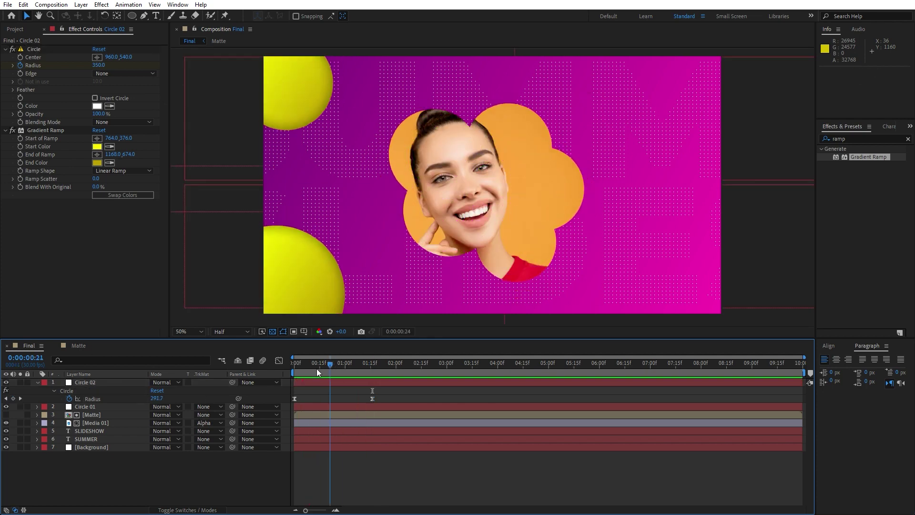
left_click_drag(372, 364, 365, 367)
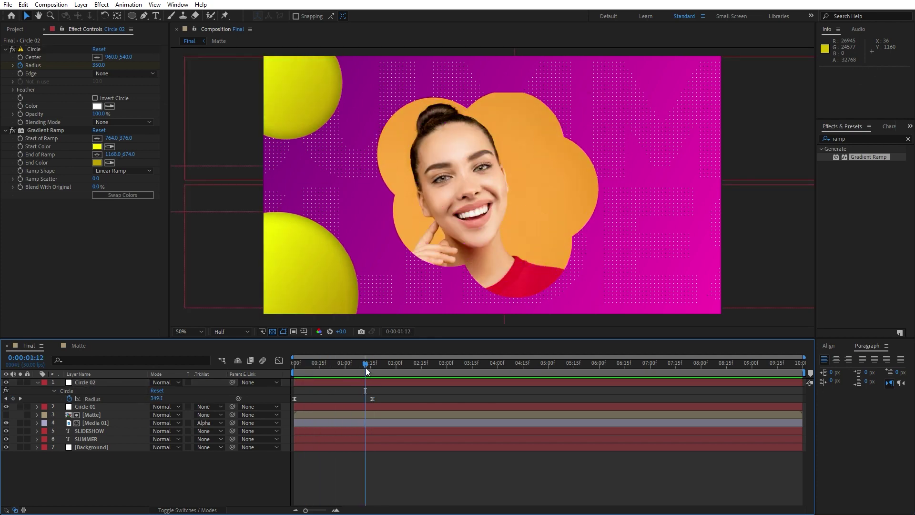
left_click(37, 383)
Duplicate Circle 02 and move the copy to the frame's upper-right corner at 1870, 178
left_click(85, 383)
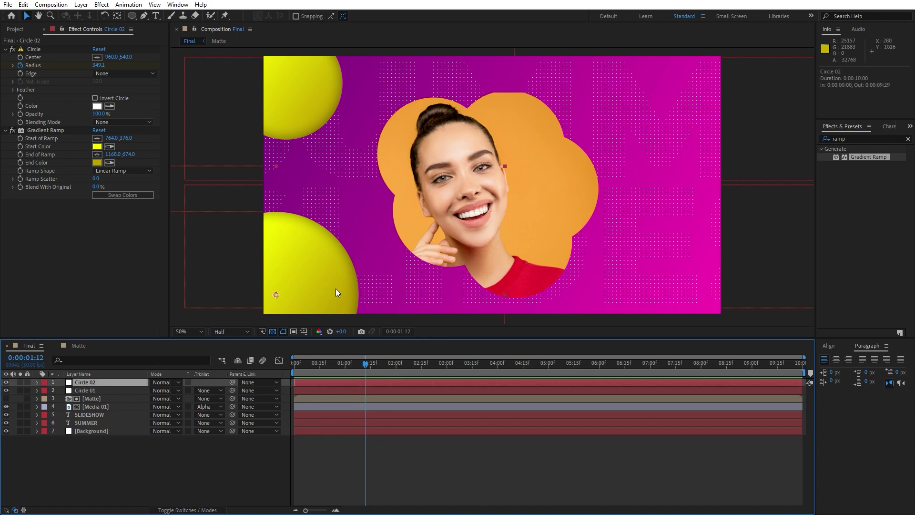
key("ctrl+d")
left_click_drag(327, 249, 735, 71)
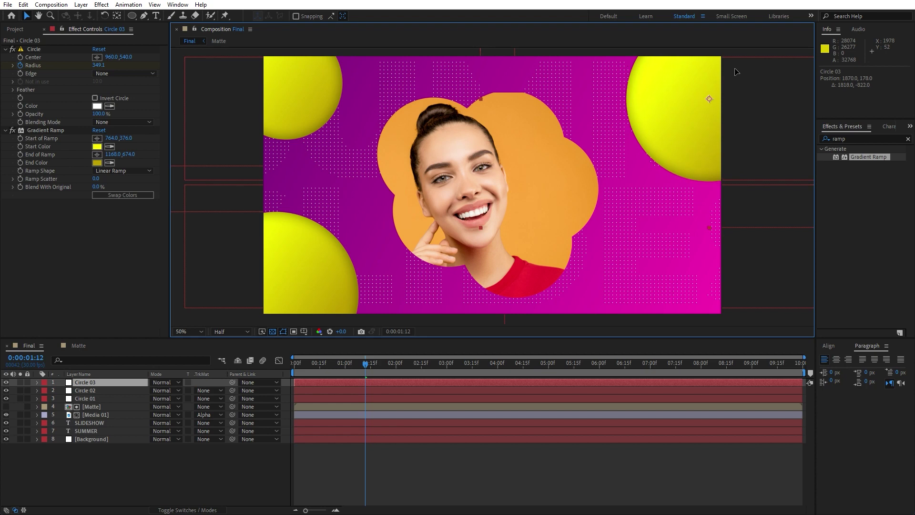
Set Circle 03's Radius keyframe at 0:00:01:16 to 300
key("u")
key("k")
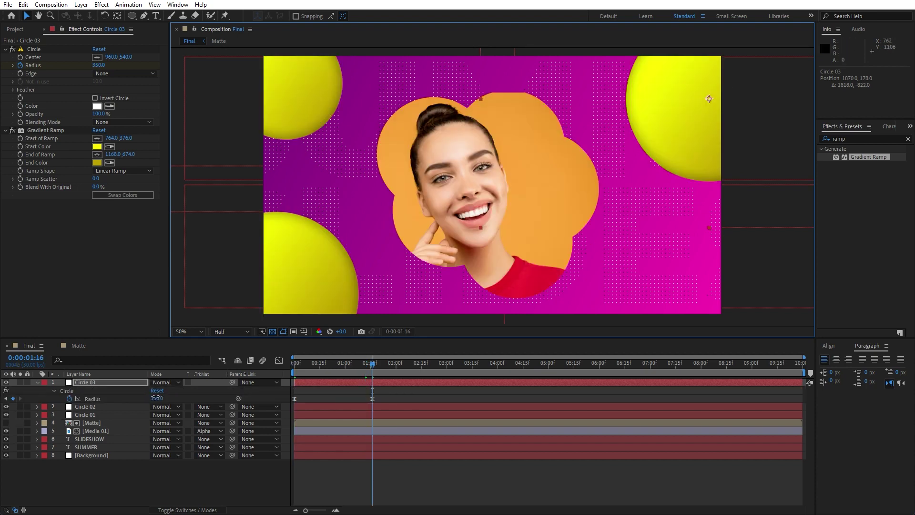
left_click_drag(156, 397, 139, 396)
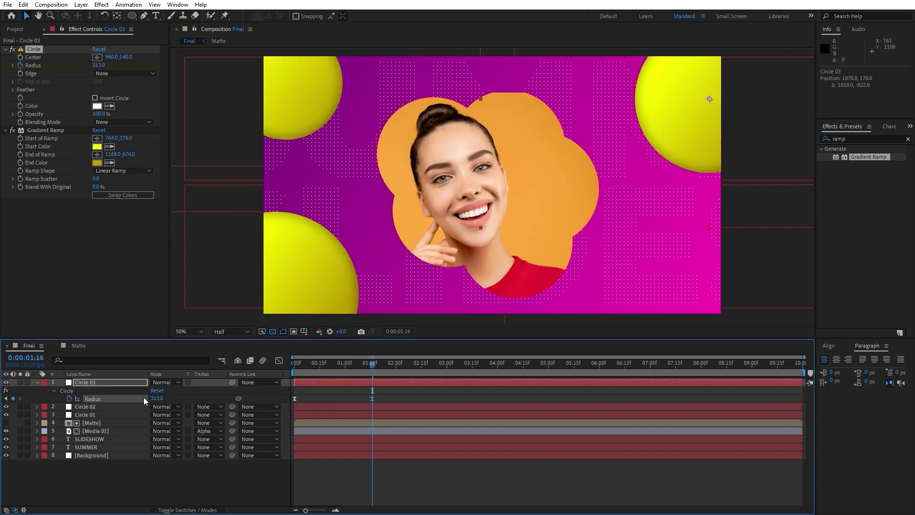
left_click(157, 398)
type("300")
left_click(136, 311)
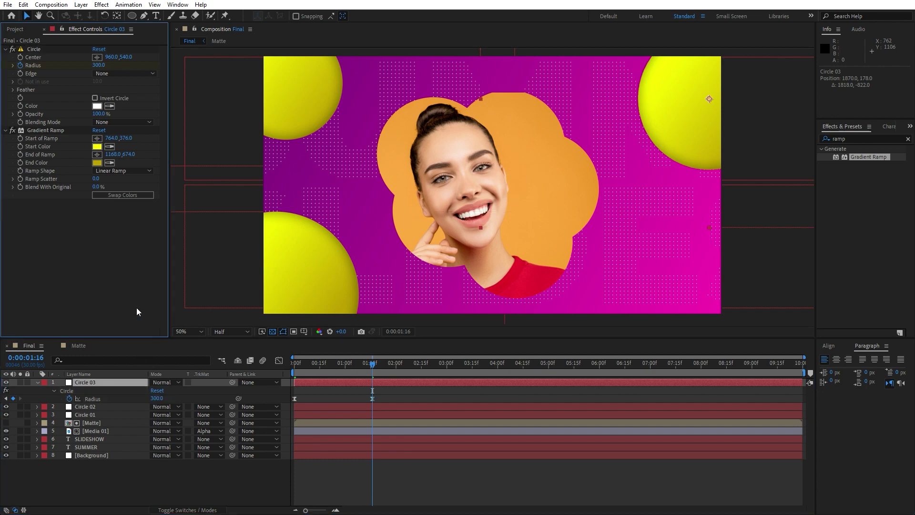
left_click(37, 382)
Stagger the circle layers so Circle 01 starts at frame 2, Circle 02 at frame 5 and Circle 03 at frame 8, and preview the animation
scroll(303, 397, "up", 5)
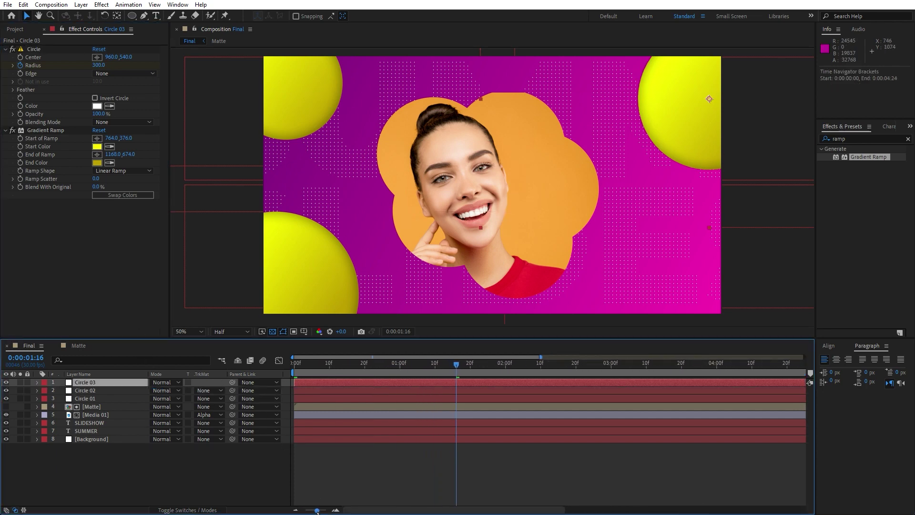
left_click(303, 397)
left_click_drag(309, 392, 321, 391)
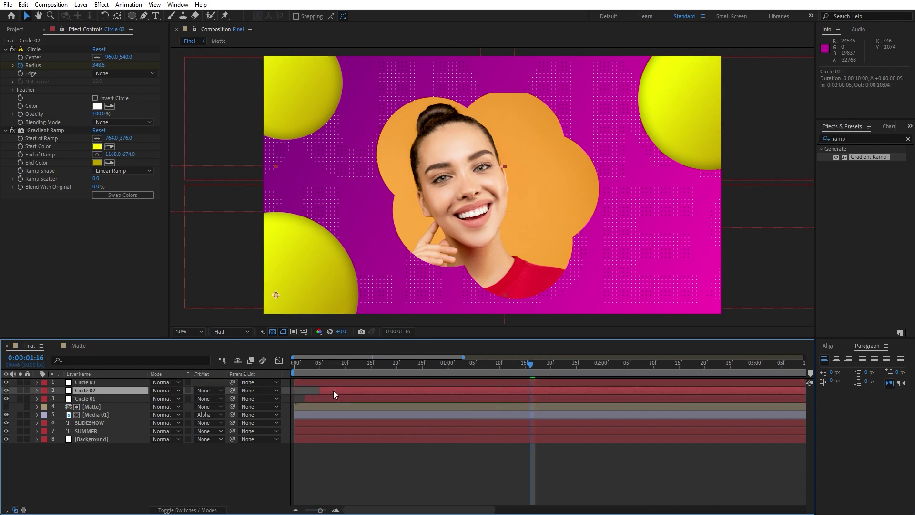
left_click(304, 363)
left_click_drag(320, 510, 327, 510)
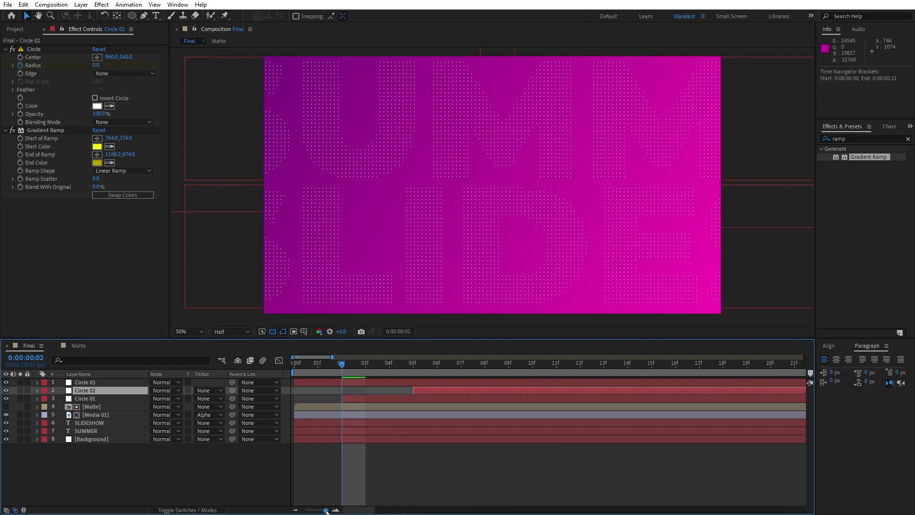
left_click_drag(301, 382, 482, 382)
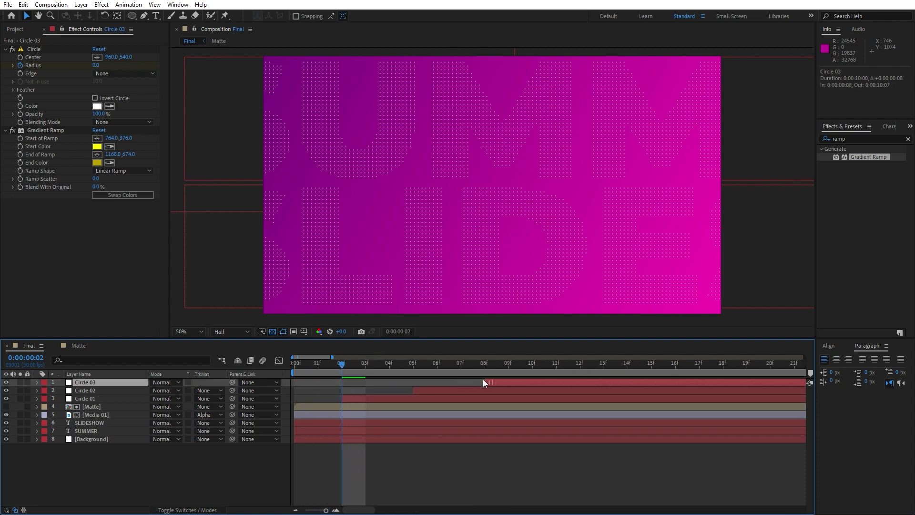
key("space")
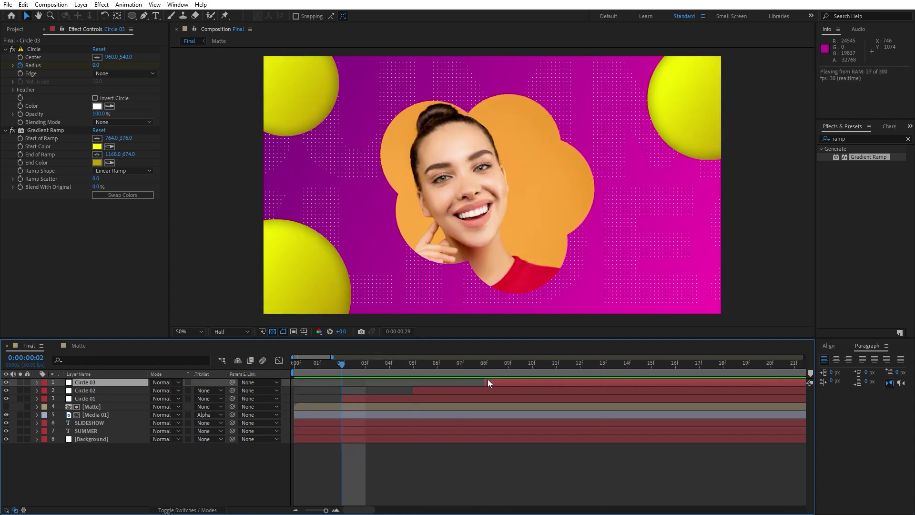
left_click(388, 364)
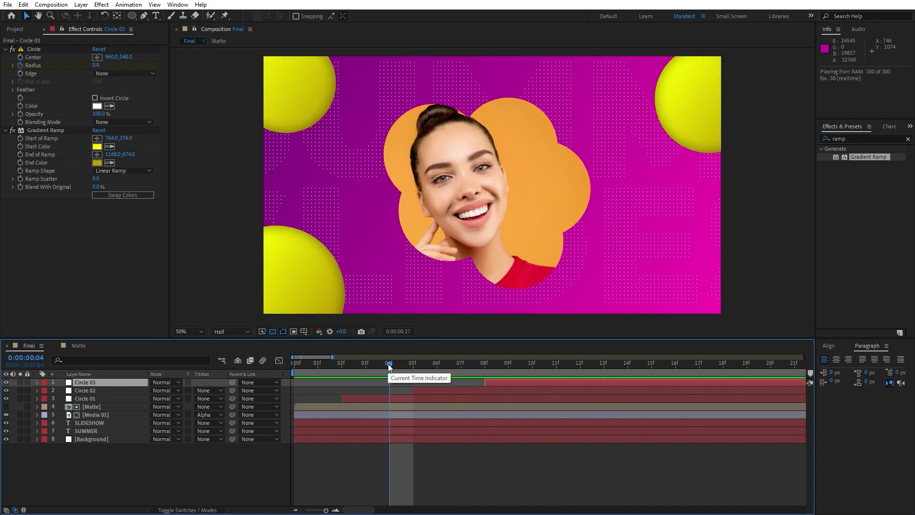
key("space")
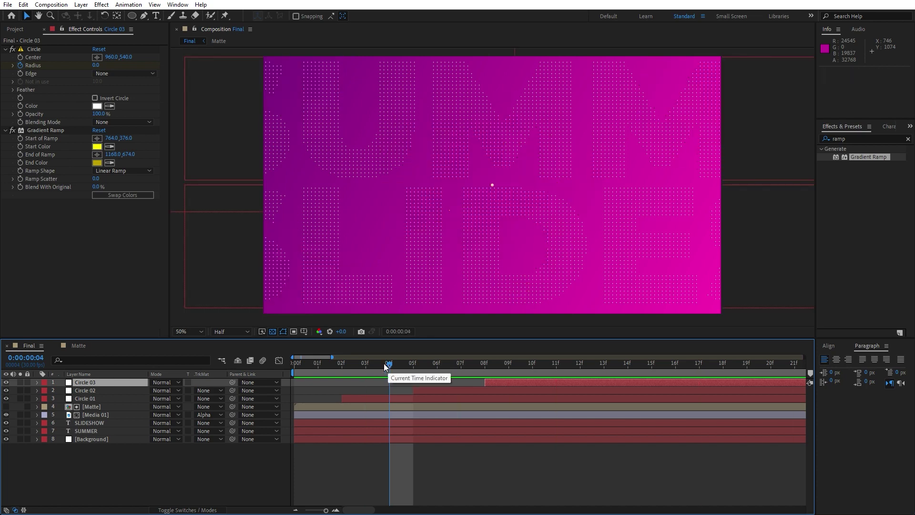
Move Circle 03 farther up into the frame's upper-right corner at 1890, 38, and preview the composition around the new placement
key("space")
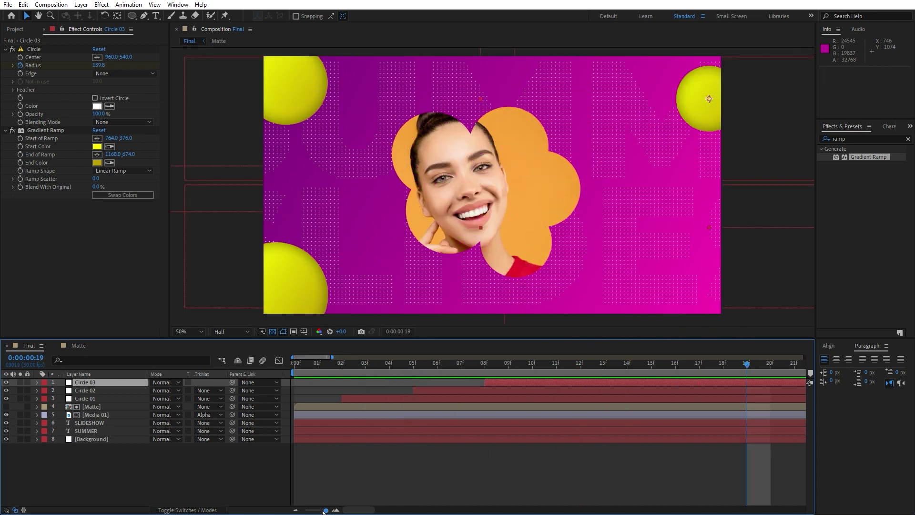
left_click_drag(325, 510, 305, 510)
left_click_drag(325, 373, 367, 368)
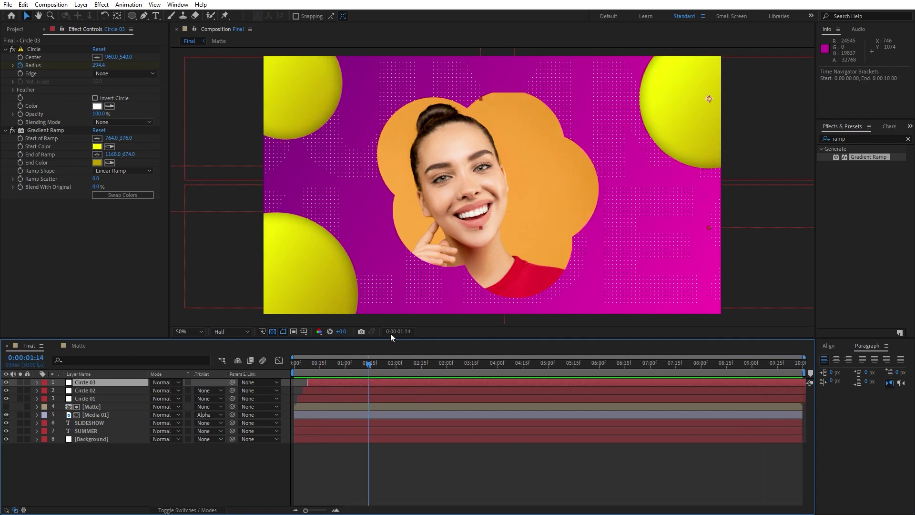
left_click_drag(696, 109, 699, 81)
key("space")
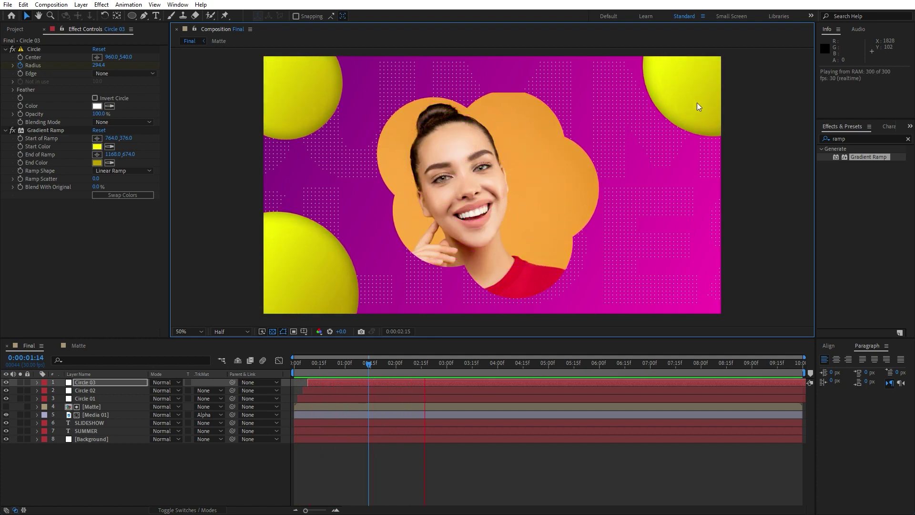
left_click(423, 364)
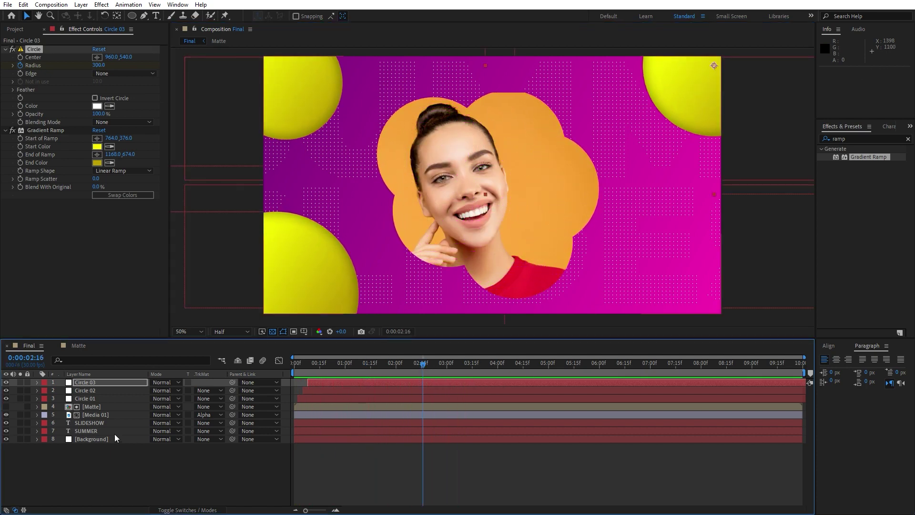
Scale the Media 01 photo layer to 23% and preview the photo reveal
left_click(91, 415)
key("s")
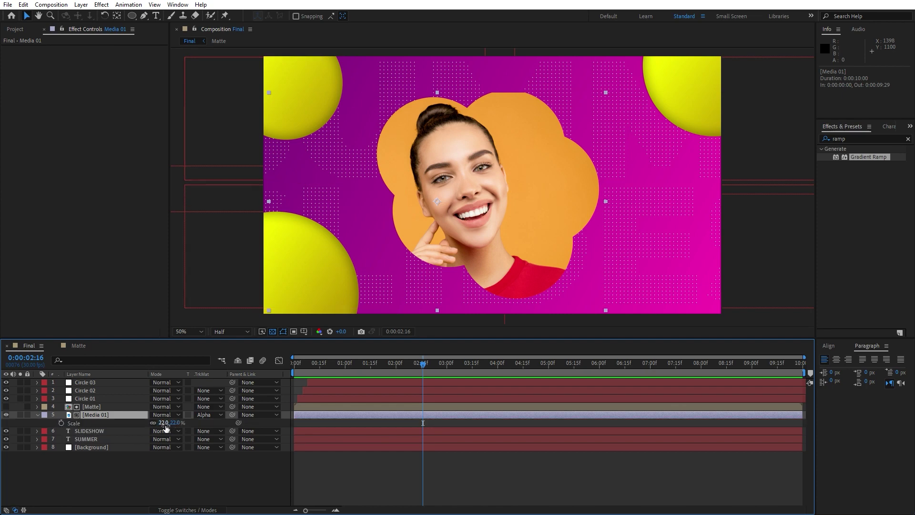
left_click_drag(165, 423, 166, 425)
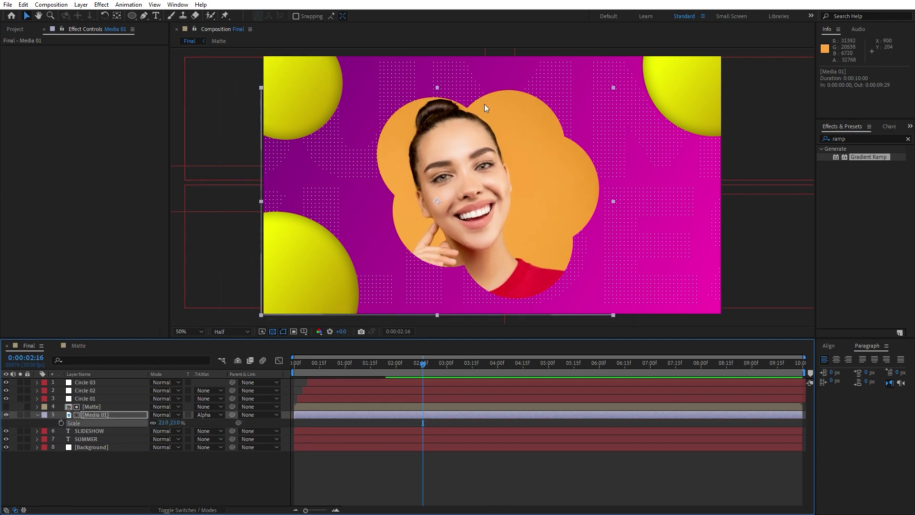
left_click(38, 414)
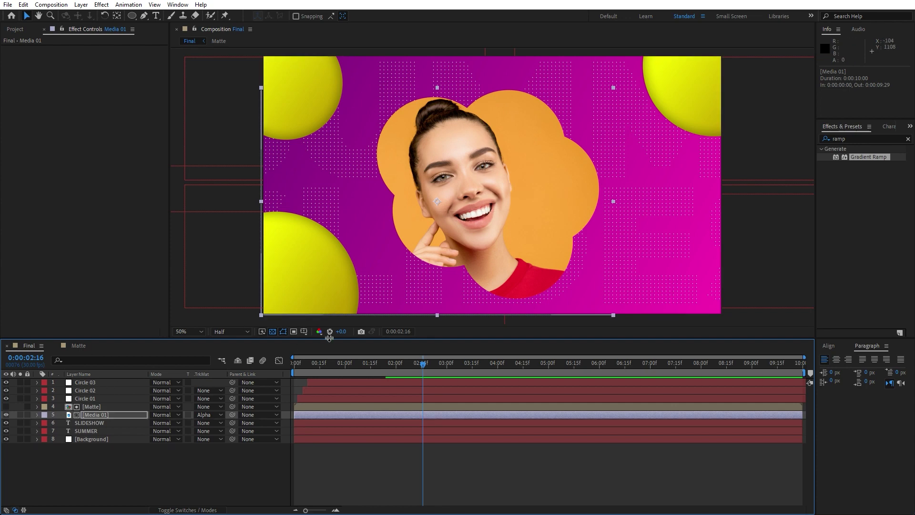
scroll(536, 190, "down", 2)
scroll(537, 199, "up", 2)
left_click(368, 368)
key("space")
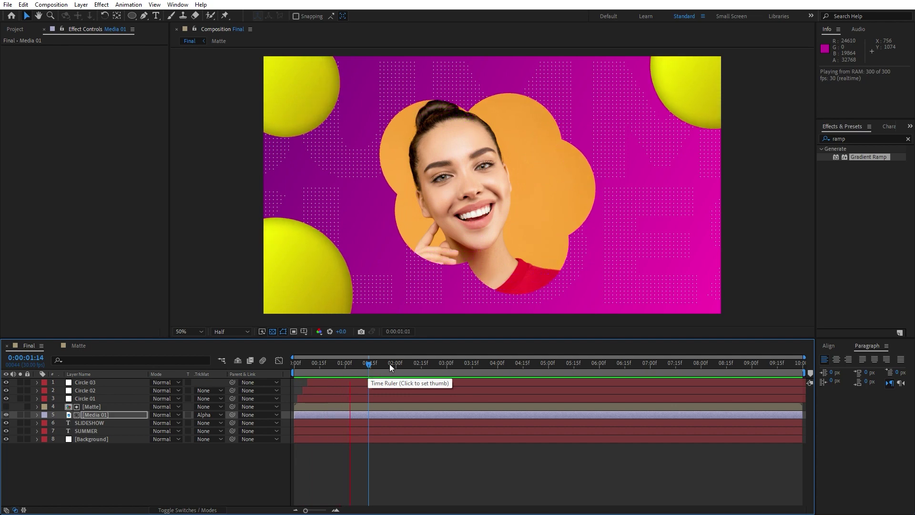
key("space")
left_click(421, 363)
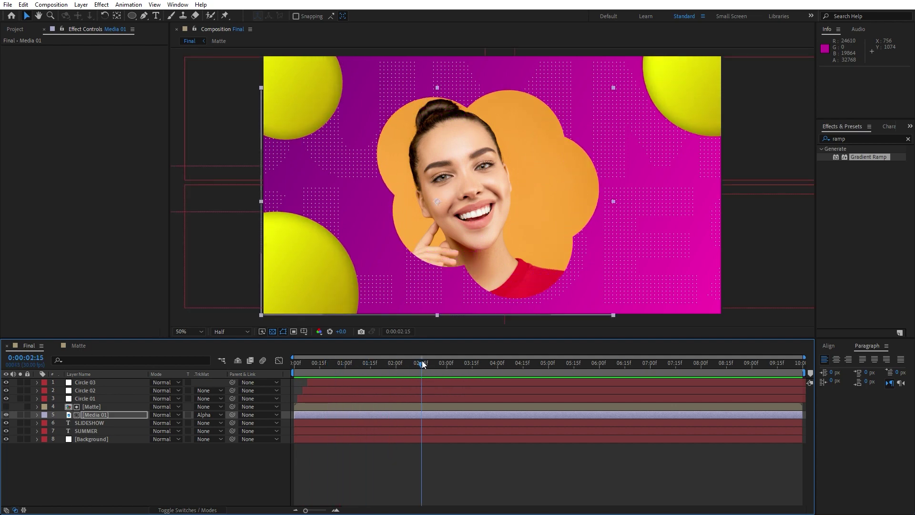
Draw a large circle with no fill and a 150 px white stroke on a new shape layer, centred near the frame's lower edge
left_click(44, 29)
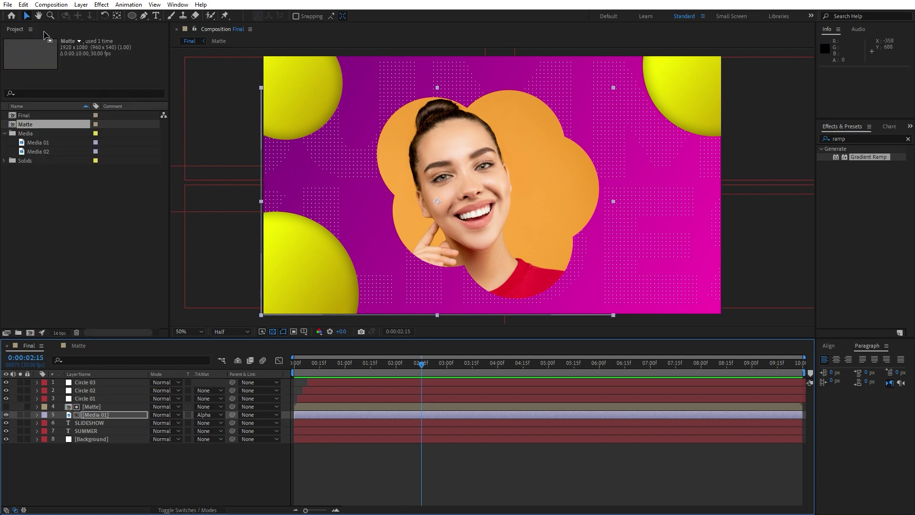
left_click(179, 485)
left_click(133, 16)
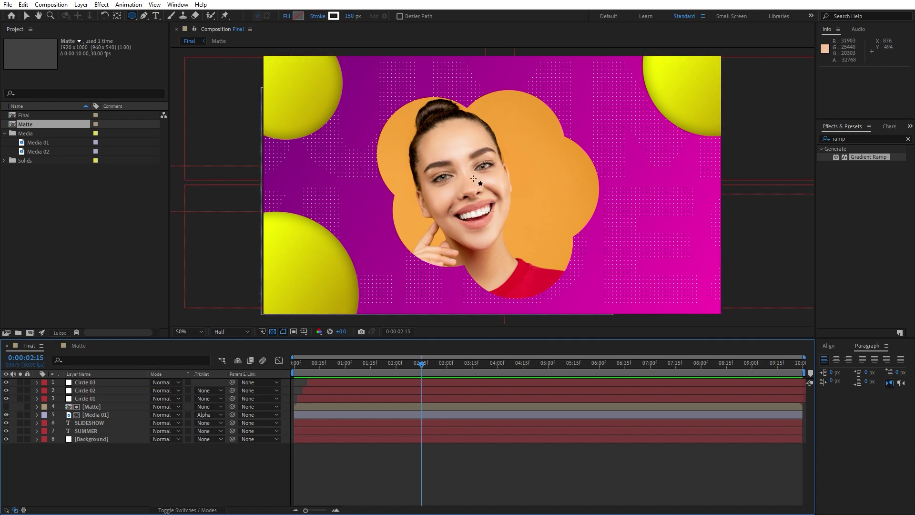
mouse_move(476, 174)
left_mouse_down()
mouse_move(613, 311)
mouse_move(557, 307)
mouse_move(522, 248)
mouse_move(545, 286)
mouse_move(530, 270)
mouse_move(550, 401)
mouse_move(566, 419)
mouse_move(579, 416)
left_mouse_up()
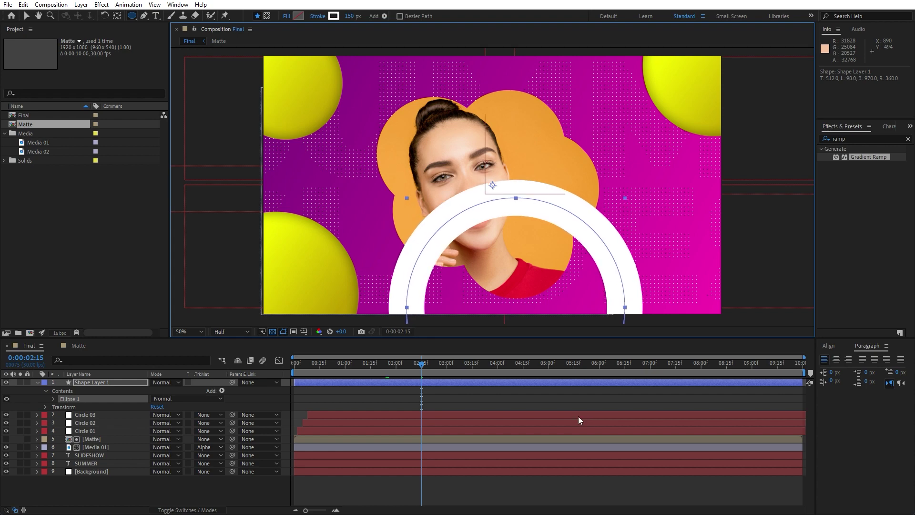
Rename the new shape layer as Big Circle 01
left_click(36, 382)
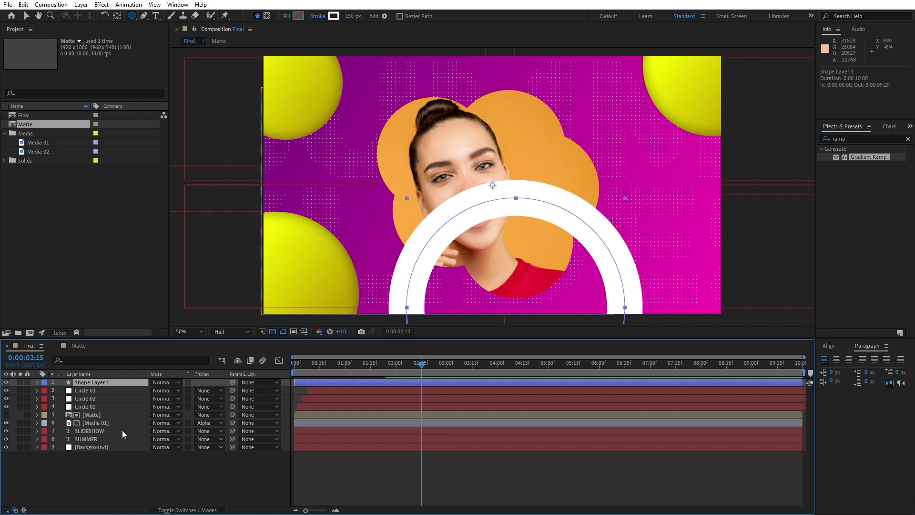
key("Return")
type("Big Circle 01")
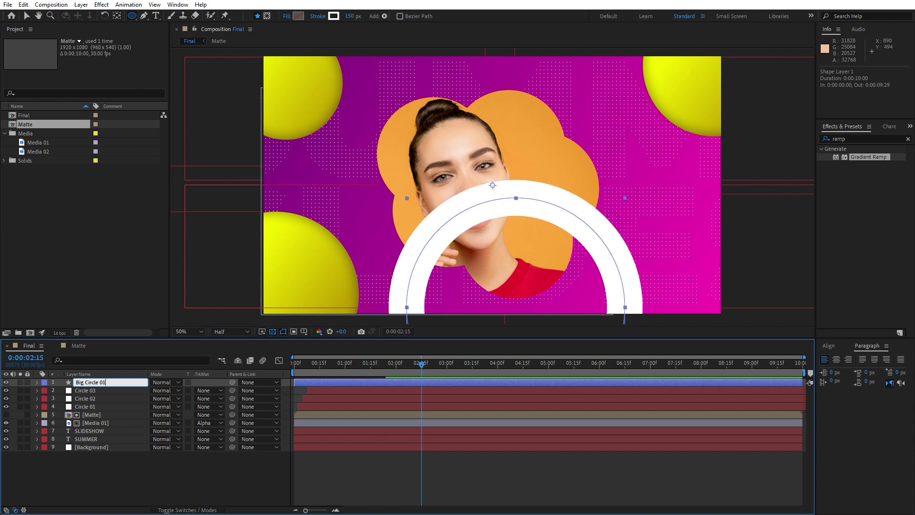
key("Return")
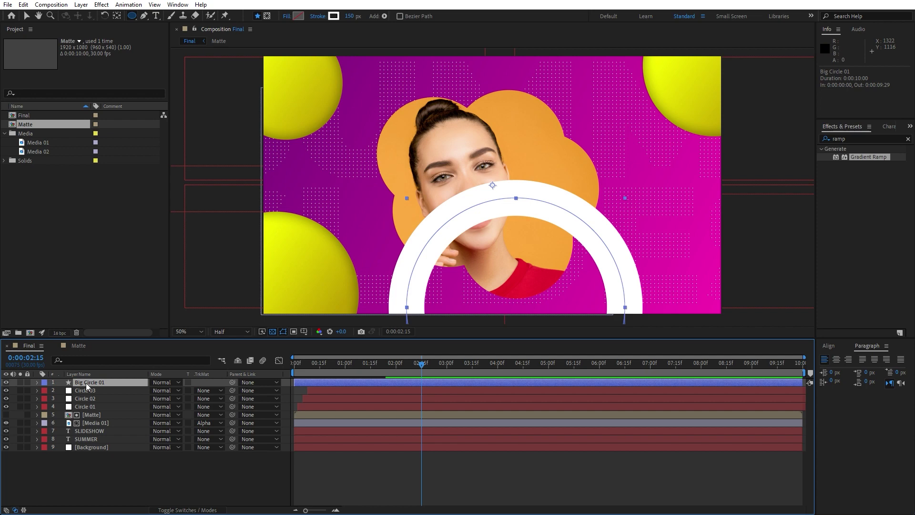
Apply a Gradient Ramp to Big Circle 01, starting at about 646, 660 and ending at about 1658, 1006
left_click_drag(810, 195, 114, 383)
left_click(97, 57)
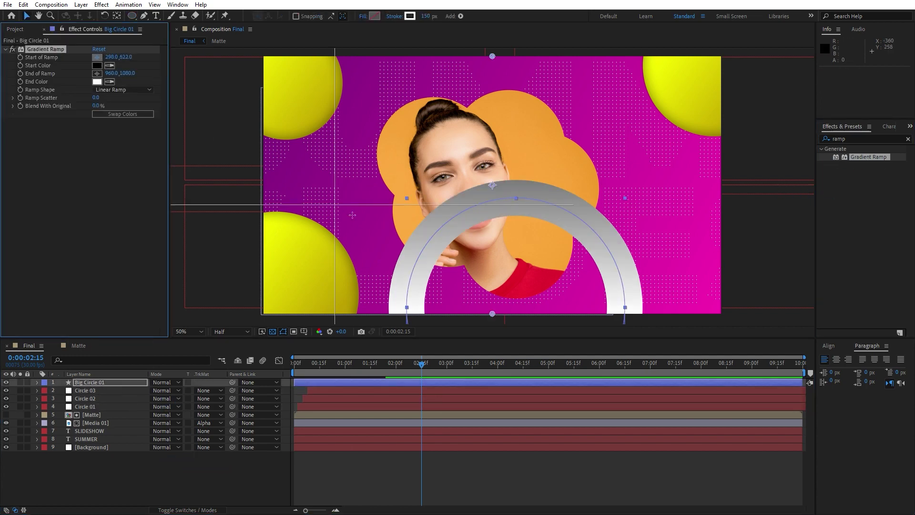
left_click(417, 214)
left_click(97, 73)
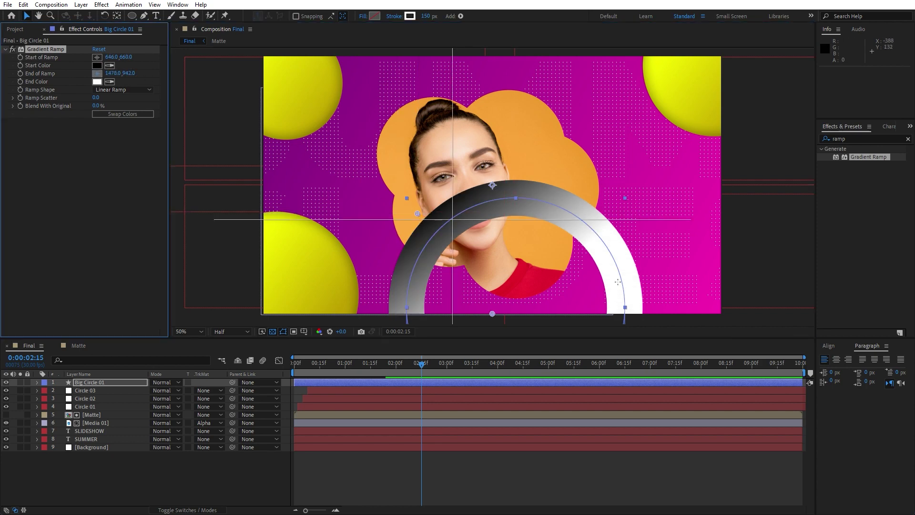
left_click(659, 296)
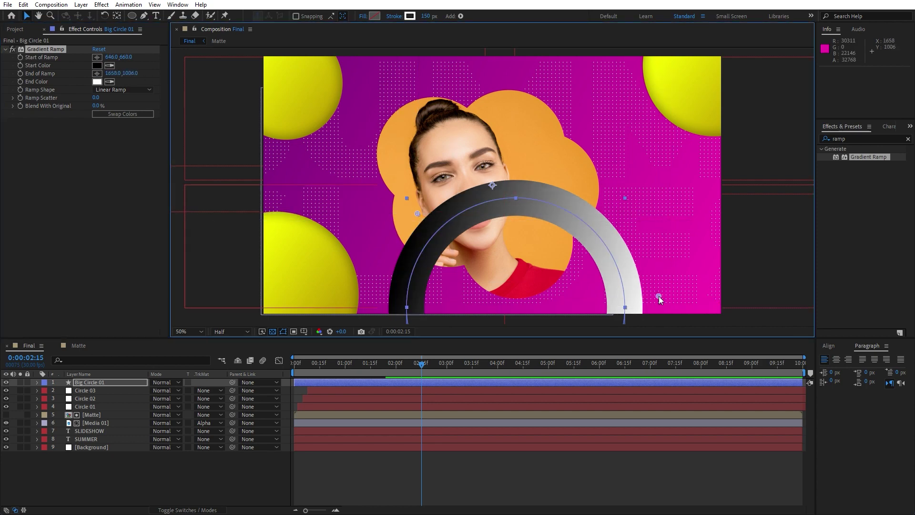
Sample the ramp's Start Color from the upper-left yellow circle and set its End Color to FFF300
left_click(109, 65)
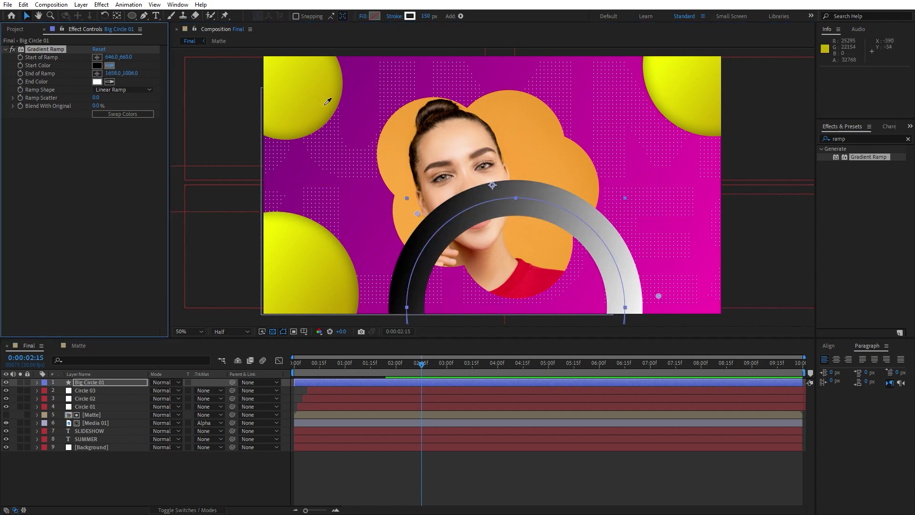
left_click(292, 79)
left_click(110, 81)
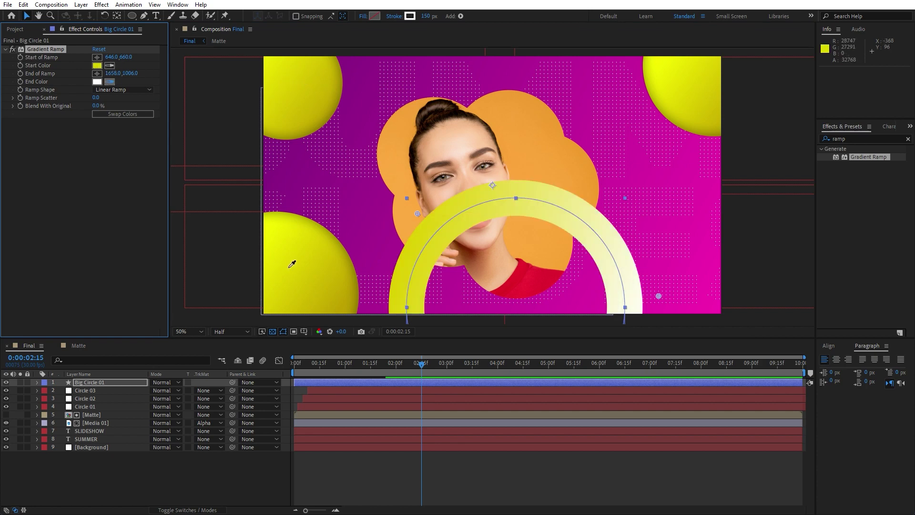
left_click(281, 260)
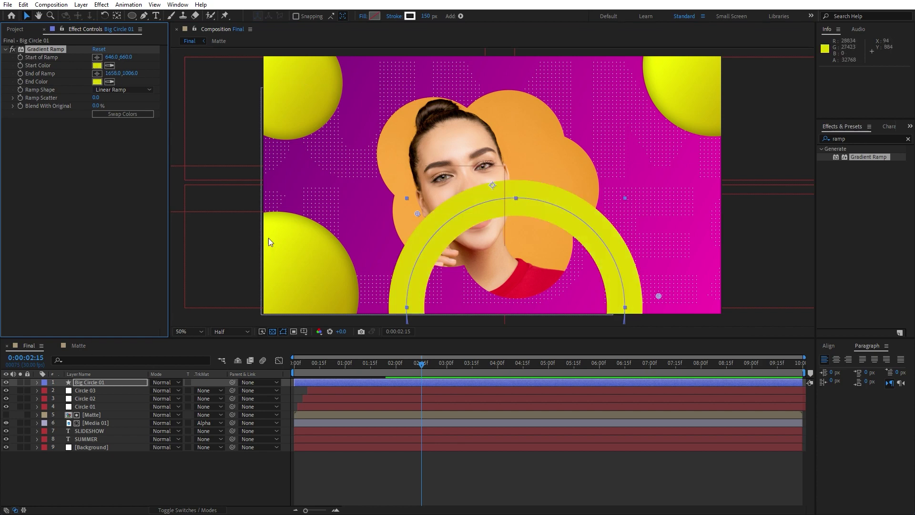
left_click(97, 82)
type("FFF300")
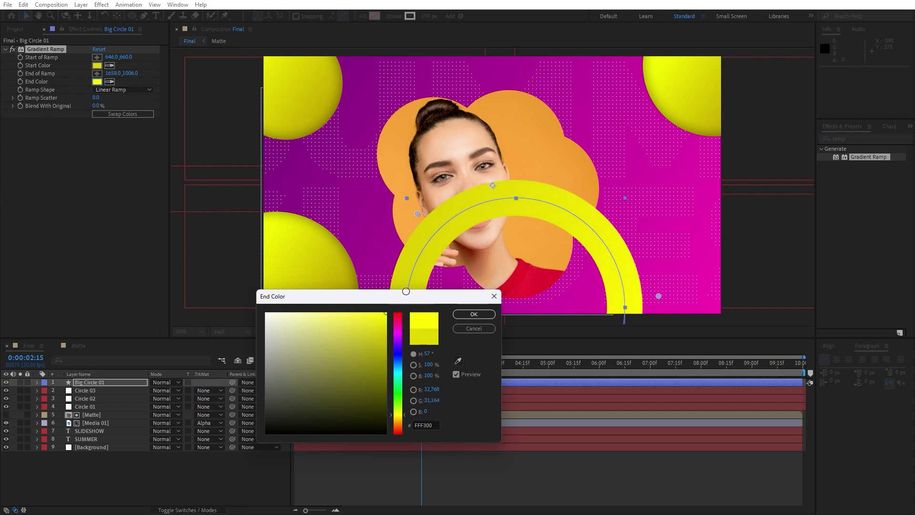
left_click(474, 314)
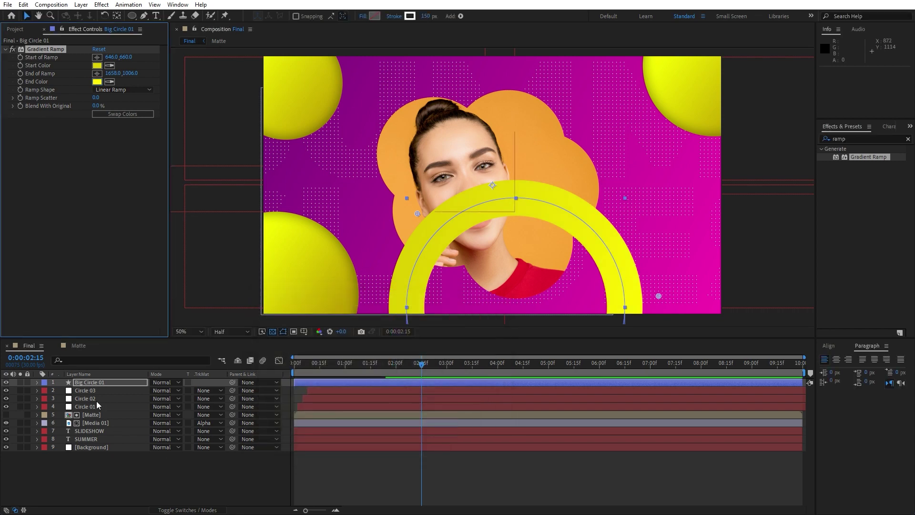
Copy the Inner Shadow layer style from Circle 03 to Big Circle 01
left_click(89, 391)
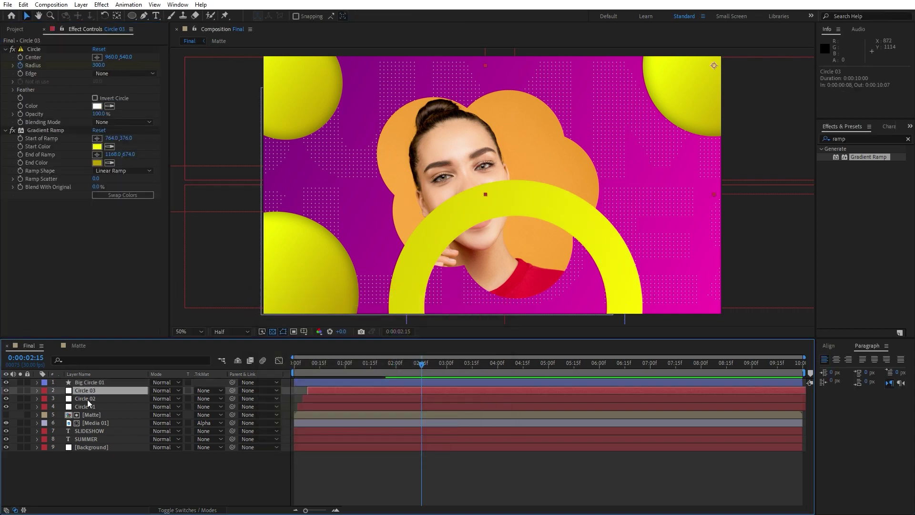
key("u")
key("u")
scroll(100, 478, "down", 1)
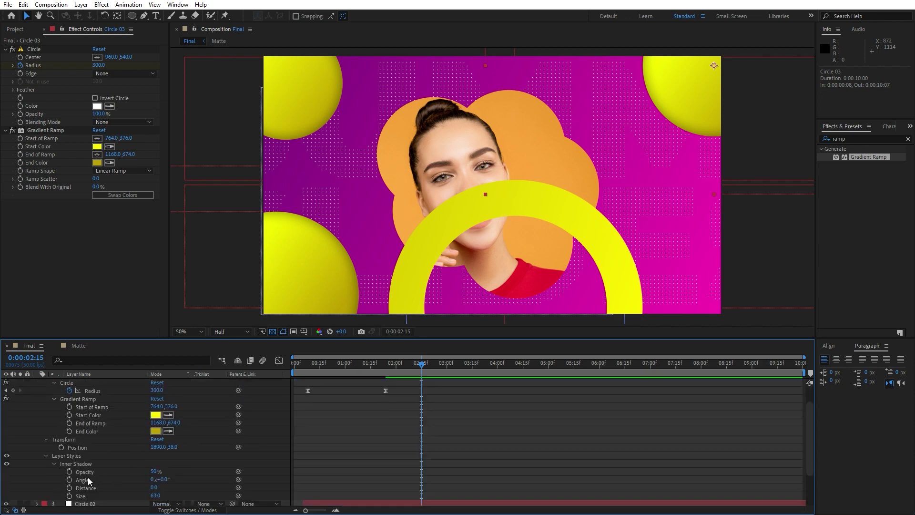
left_click(87, 464)
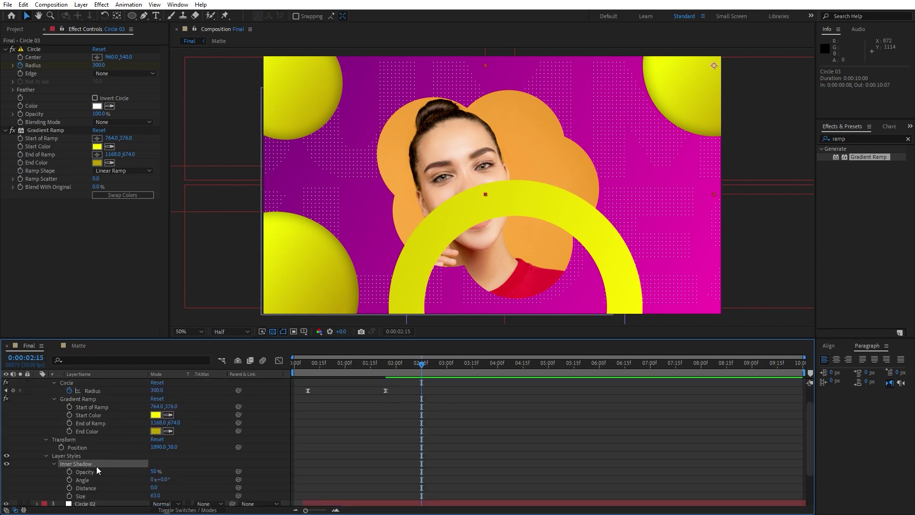
scroll(86, 436, "up", 2)
left_click(37, 391)
left_click(84, 382)
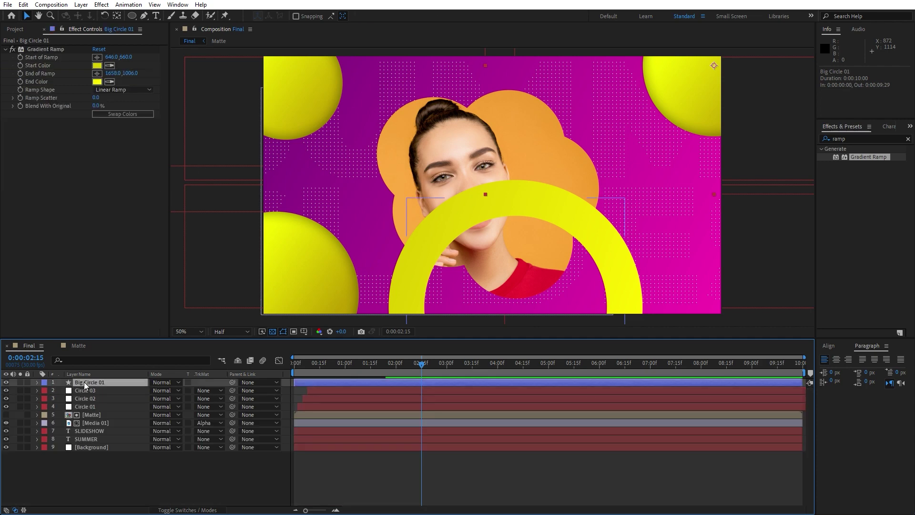
key("ctrl+grave")
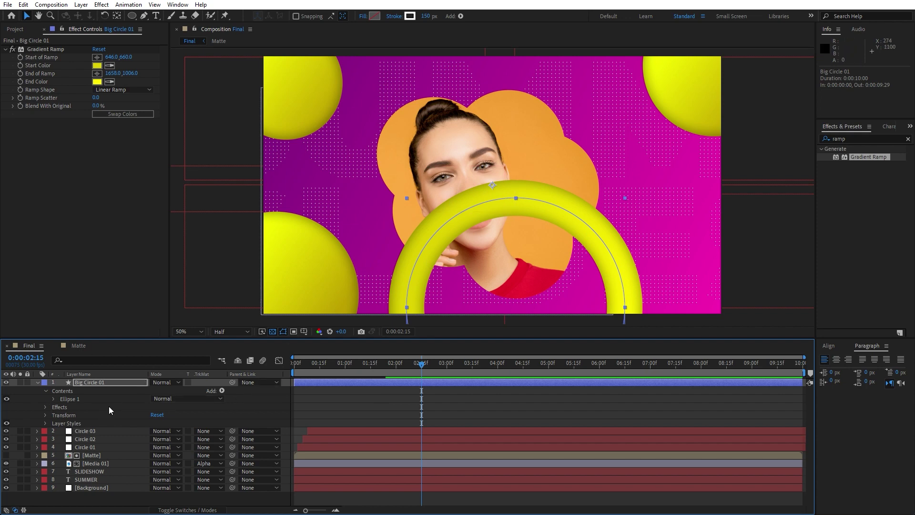
Add Trim Paths to Big Circle 01 with End at 0% and Offset at 180°
left_click(222, 391)
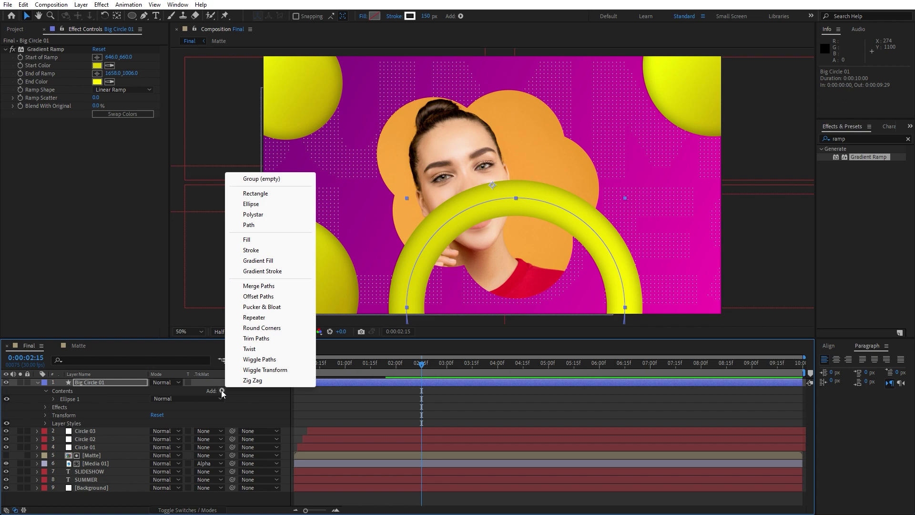
left_click(256, 339)
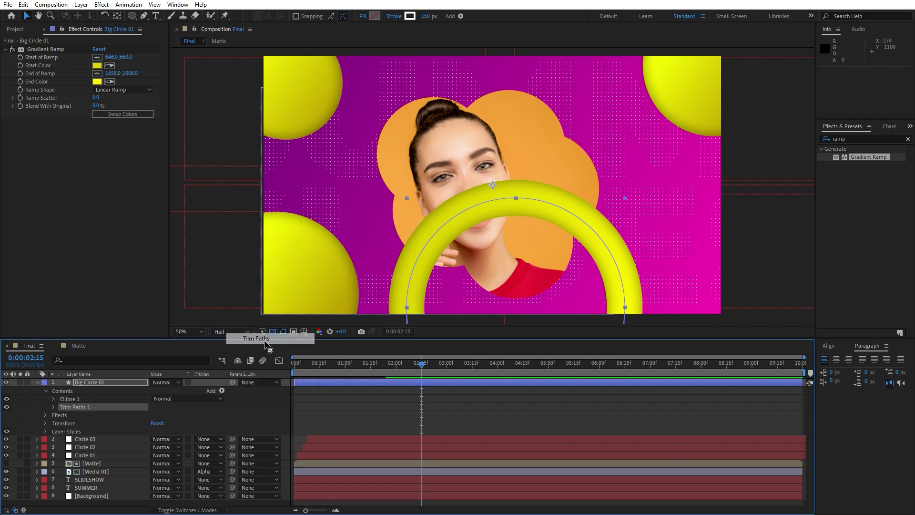
left_click(53, 407)
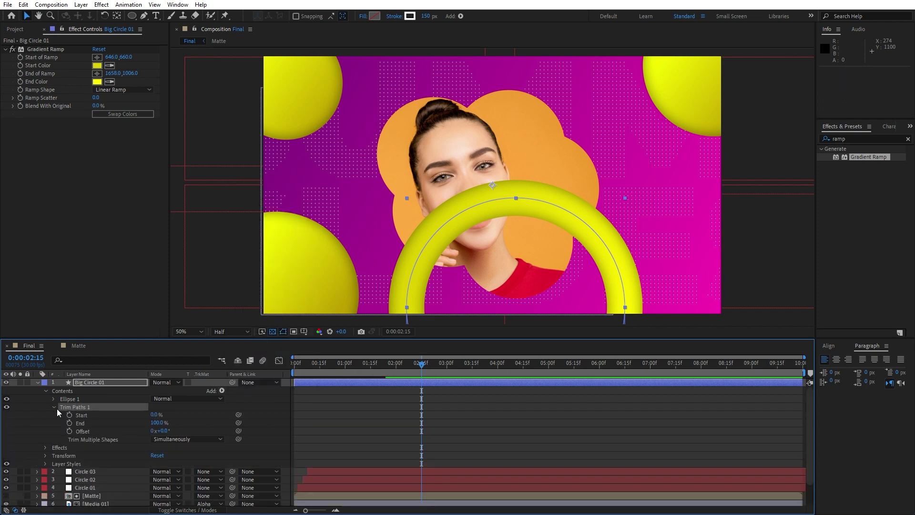
left_click(156, 423)
type("0")
left_click(126, 431)
left_click(163, 431)
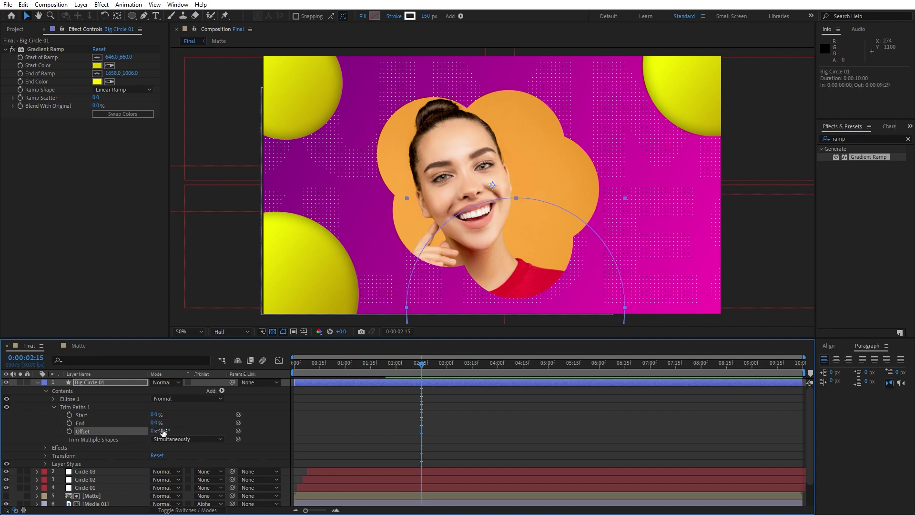
type("180")
left_click(115, 407)
Keyframe the Trim Paths Start of Big Circle 01 at 0% on 0:00:02:15 and 100% on 0:00:00:00
mouse_move(415, 358)
left_mouse_down()
mouse_move(383, 372)
mouse_move(421, 375)
left_mouse_up()
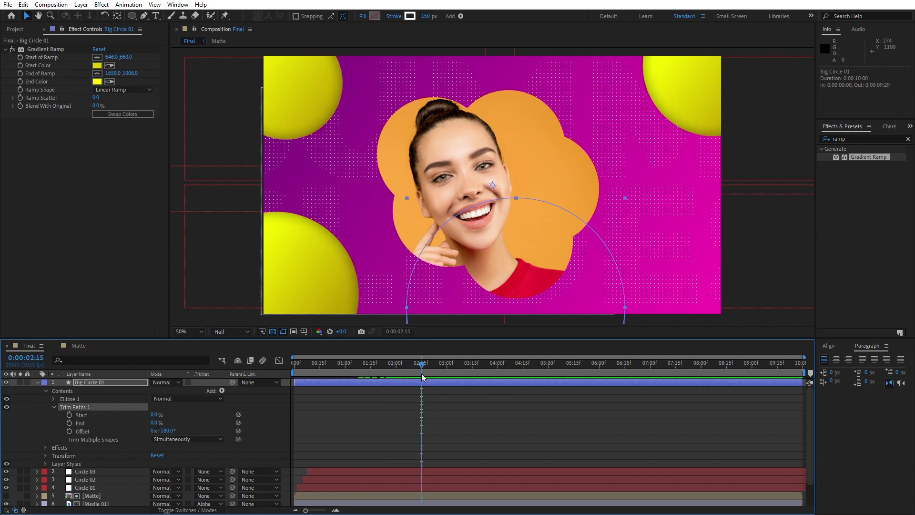
left_click(69, 415)
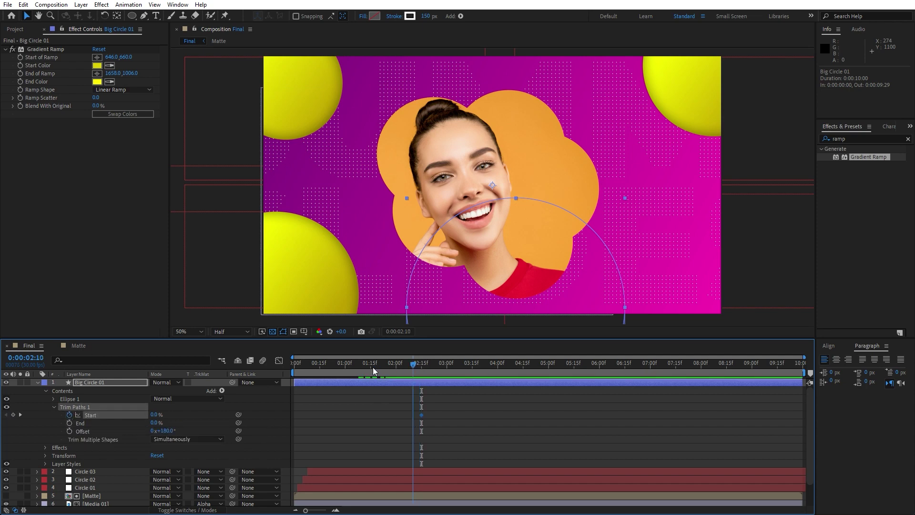
left_click_drag(396, 367, 258, 372)
left_click_drag(155, 415, 202, 411)
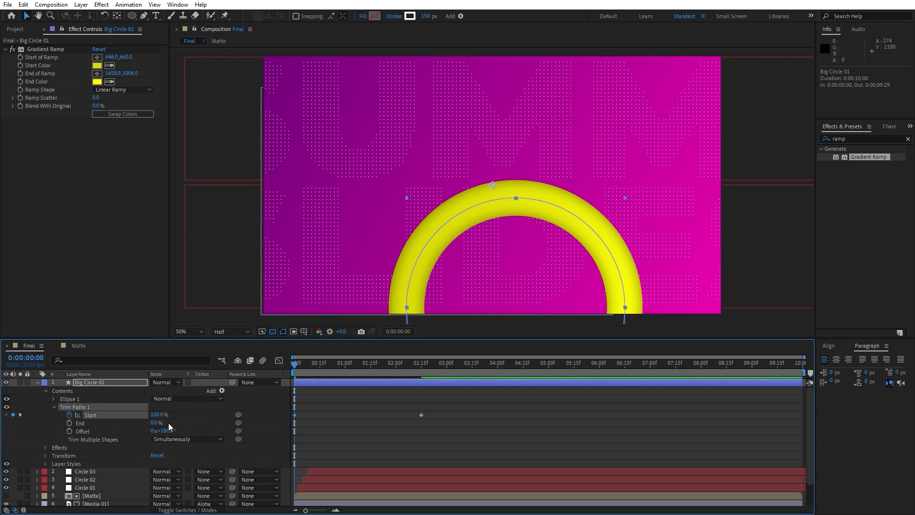
Time-reverse the Trim Paths Start keyframes of Big Circle 01 and preview the animation
left_click_drag(475, 403, 281, 428)
right_click(294, 416)
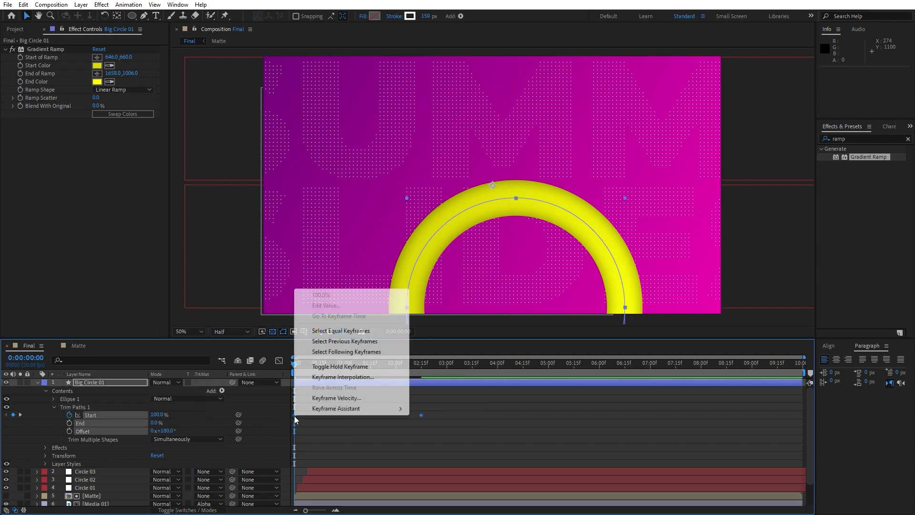
mouse_move(347, 413)
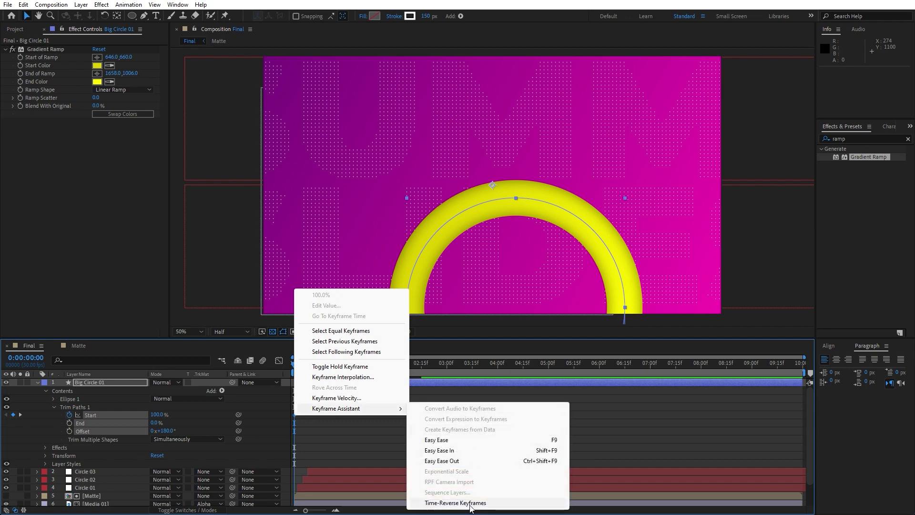
left_click(456, 502)
left_click(462, 454)
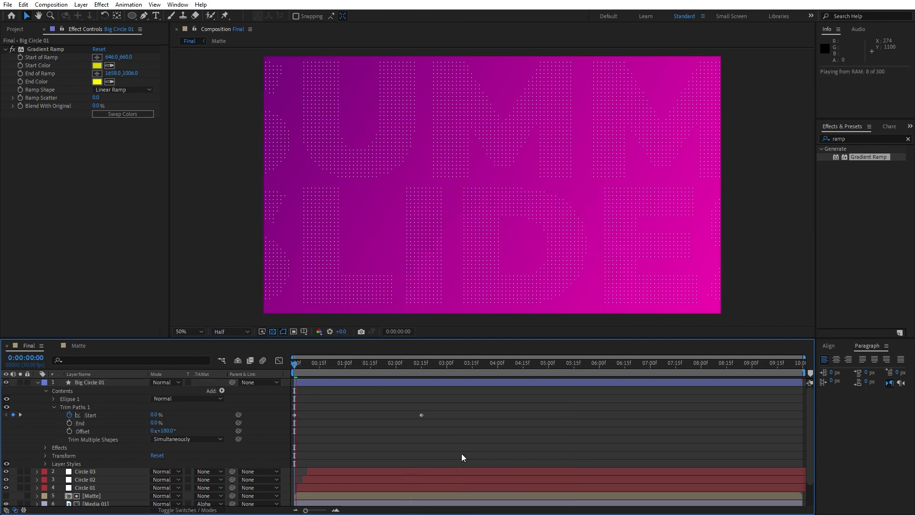
key("space")
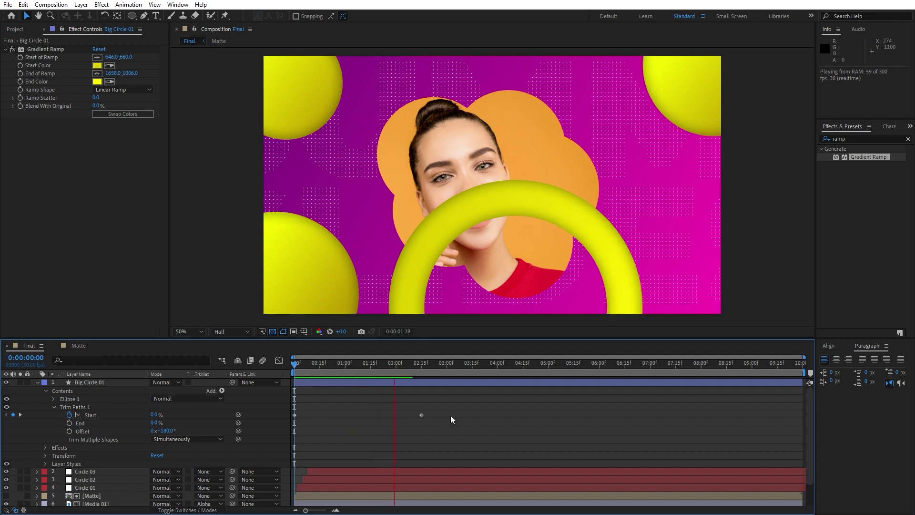
Apply Easy Ease to both Trim Paths Start keyframes of Big Circle 01
left_click_drag(351, 363, 391, 364)
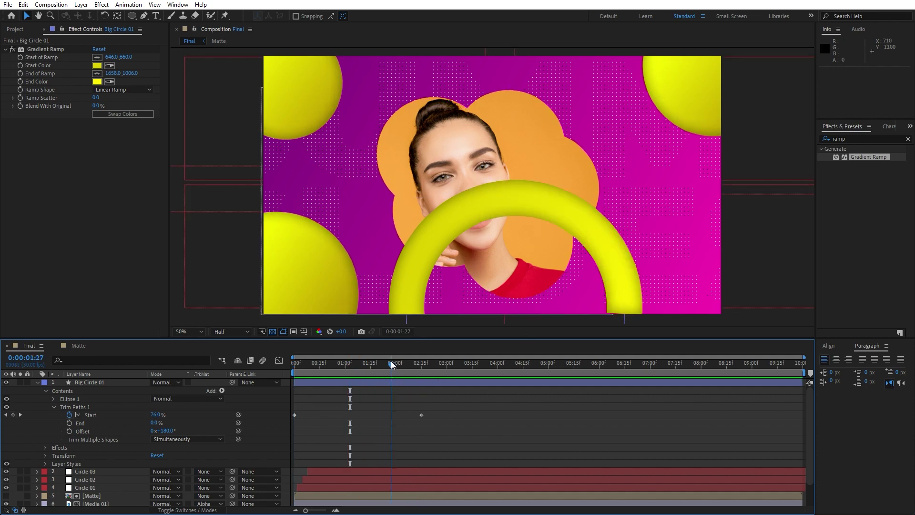
left_click_drag(463, 401, 255, 433)
key("F9")
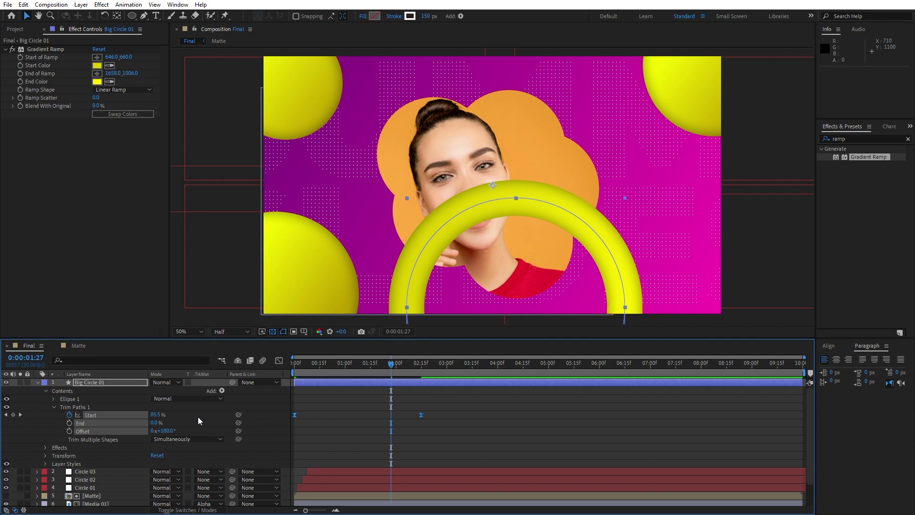
Move the Big Circle 01 layer directly above Background in the layer order and preview the composition
left_click(38, 382)
left_click_drag(99, 384, 113, 443)
left_click(161, 485)
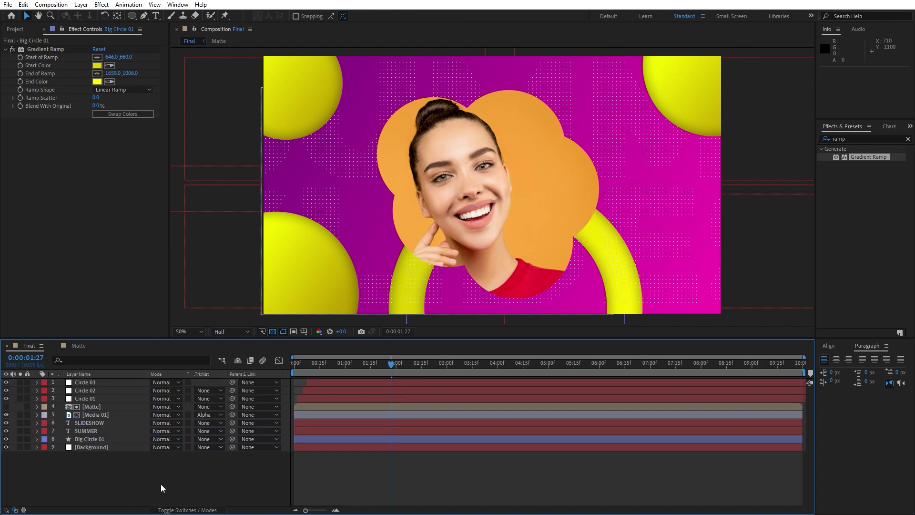
key("space")
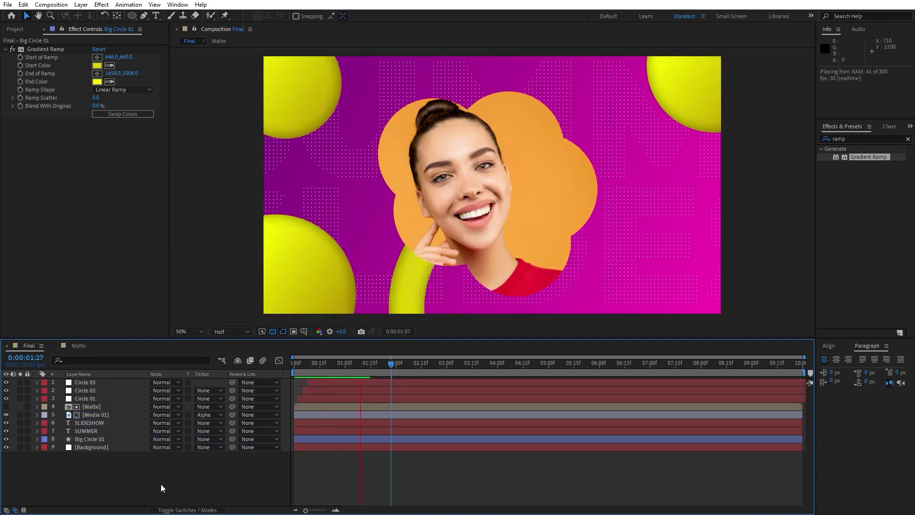
left_click(324, 370)
Duplicate Big Circle 01 at 0:00:02:27 and move the copy to the canvas's upper-left corner, at about position 106, -398
left_click_drag(324, 370, 441, 368)
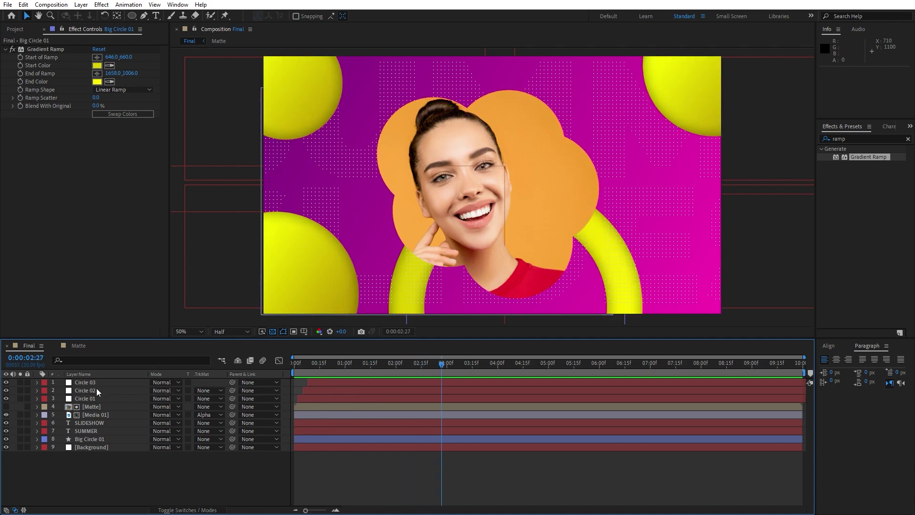
left_click(96, 440)
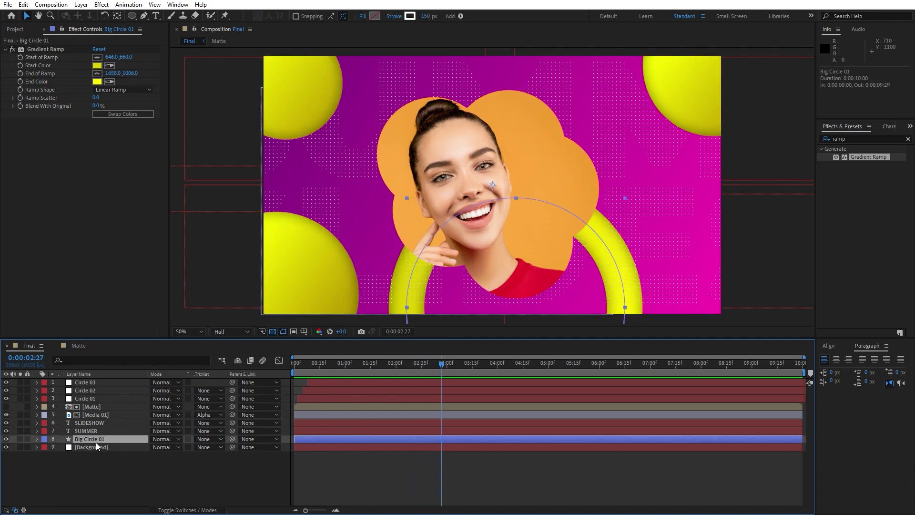
key("ctrl+d")
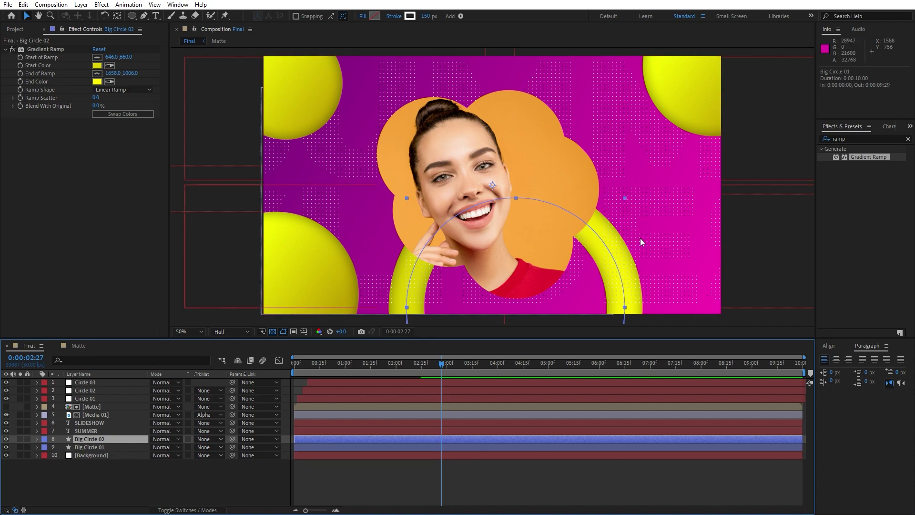
left_click_drag(599, 245, 391, 17)
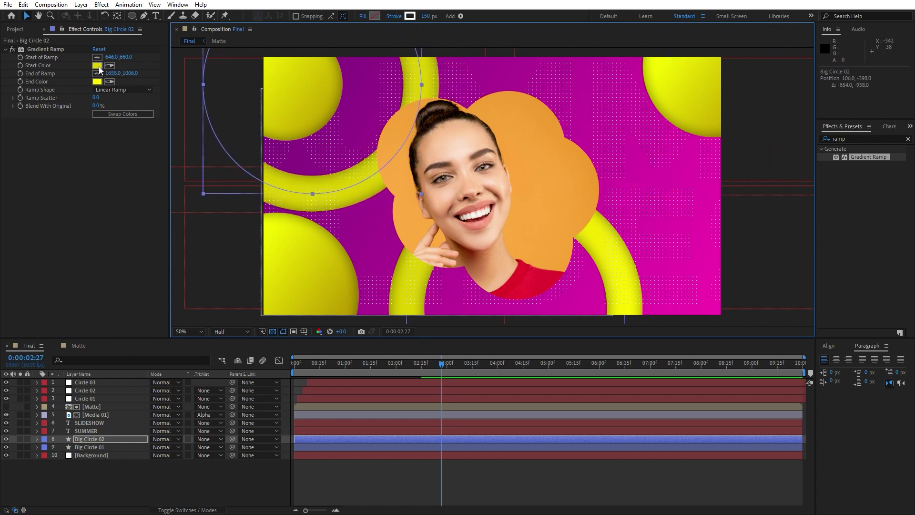
Set both the Start Color and End Color of Big Circle 02's Gradient Ramp to white, FFFFFF
left_click(97, 65)
left_click_drag(295, 343, 266, 314)
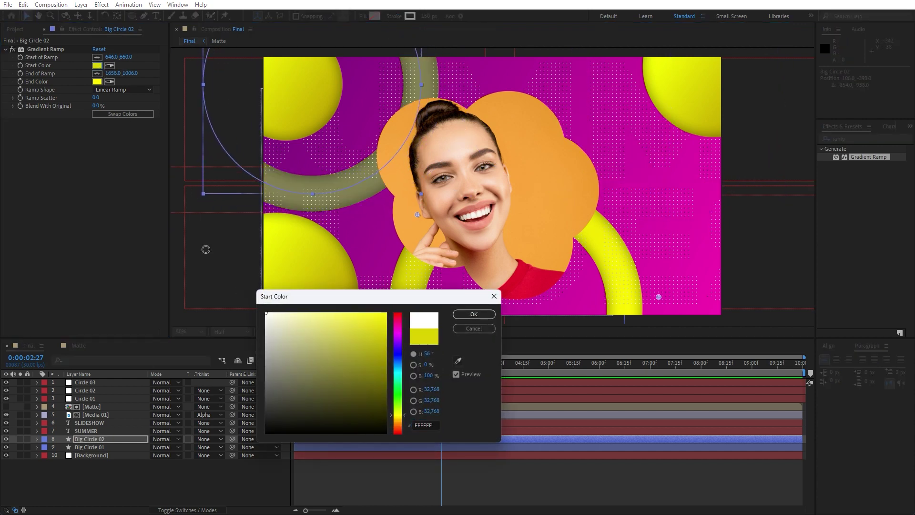
left_click(469, 315)
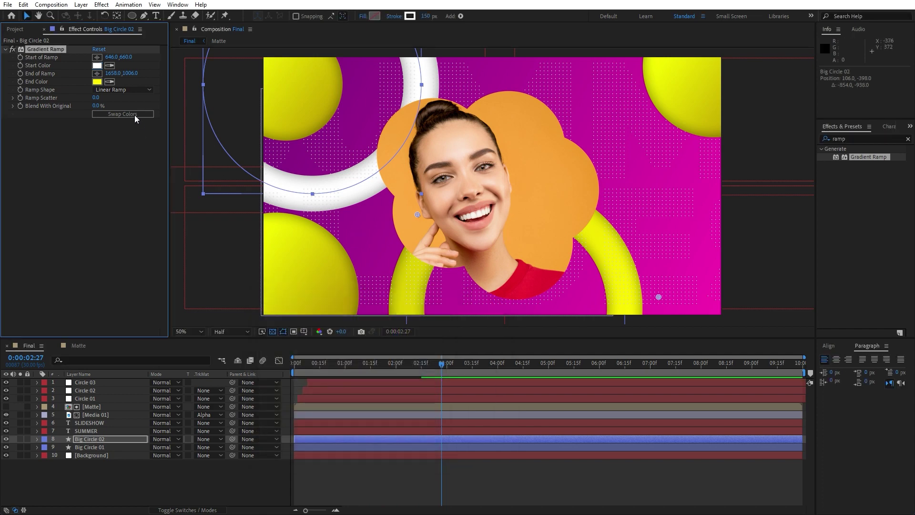
left_click(97, 82)
left_click(266, 316)
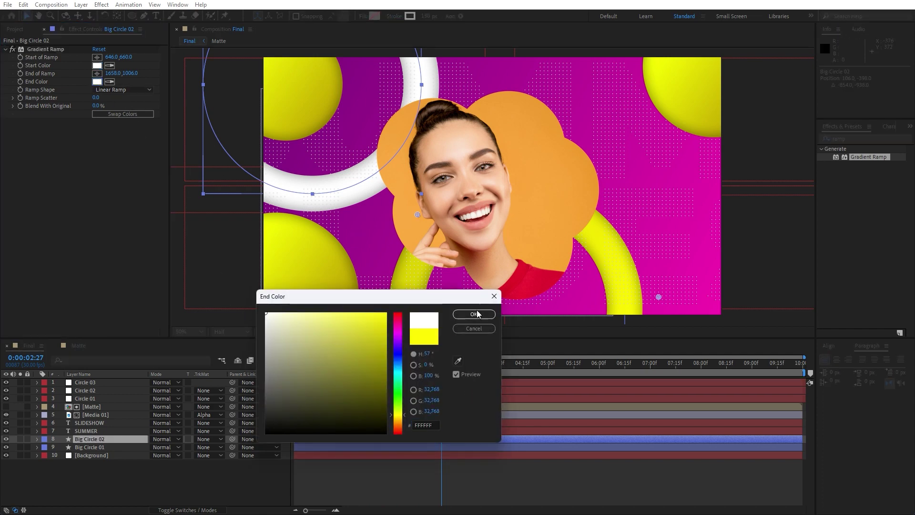
left_click(475, 313)
left_click(126, 439)
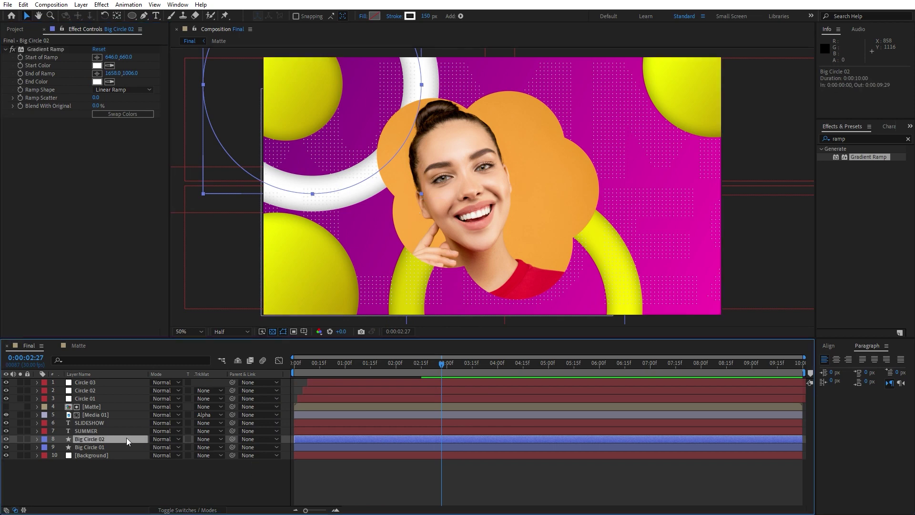
key("s")
left_click_drag(163, 447, 155, 447)
key("ctrl+y")
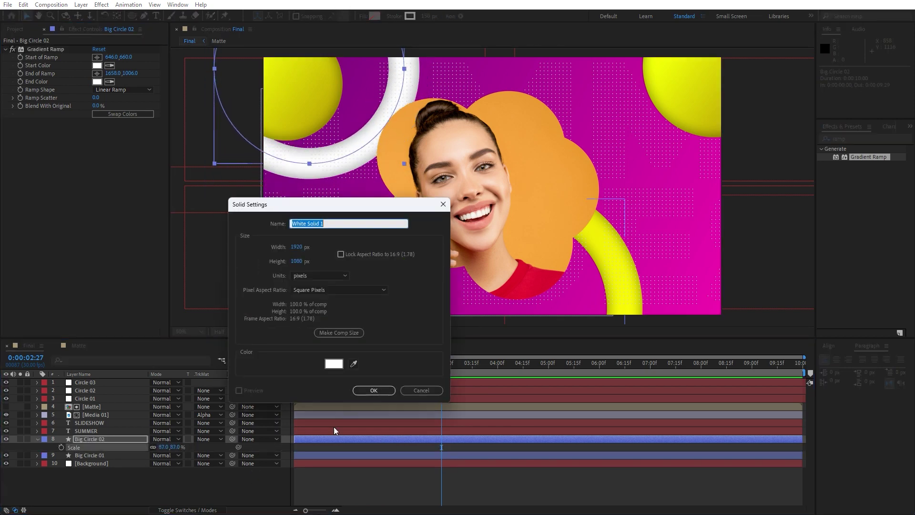
left_click(420, 390)
key("ctrl+z")
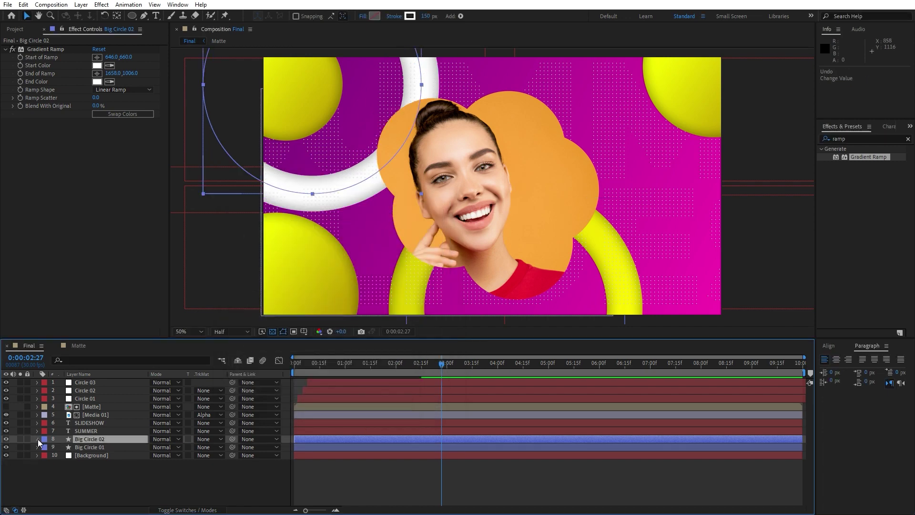
Reduce Big Circle 02's Ellipse Path size to 815 by 815 and set its stroke width to 120 px
left_click(39, 439)
left_click(44, 438)
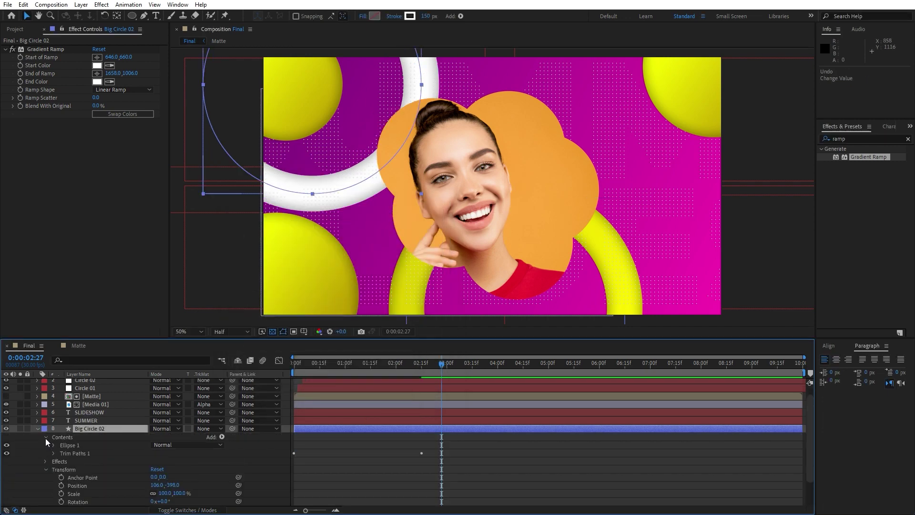
left_click(53, 446)
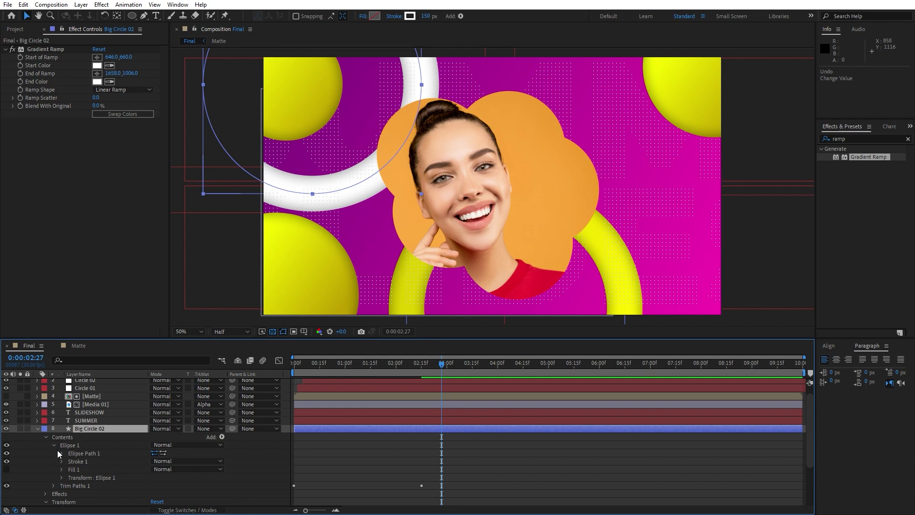
left_click(61, 453)
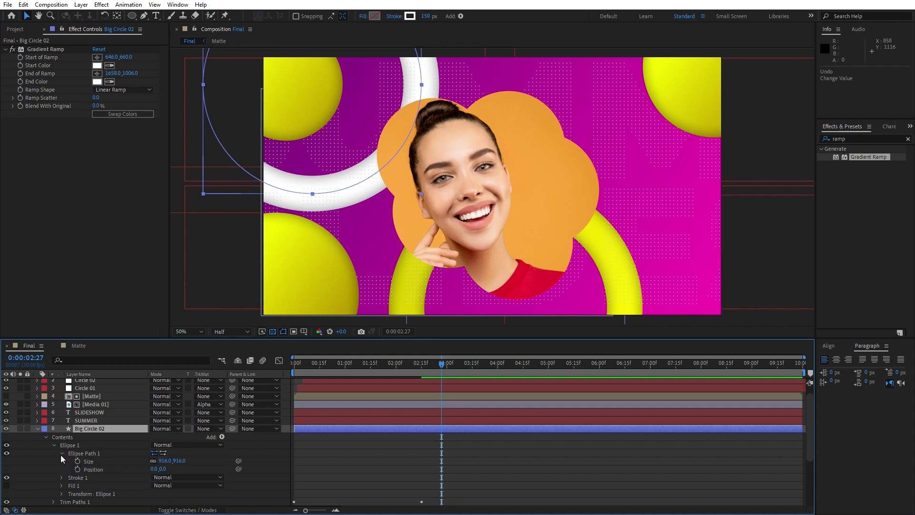
left_click_drag(163, 461, 116, 461)
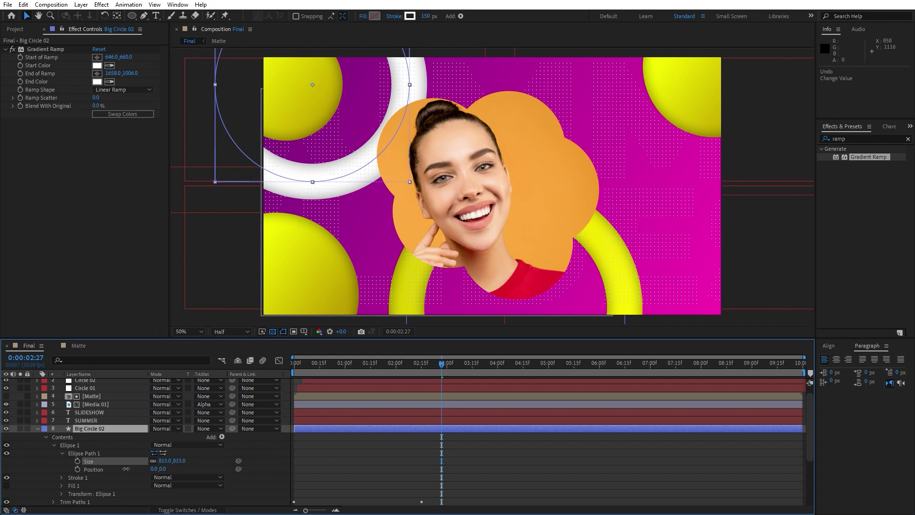
left_click(427, 16)
type("120")
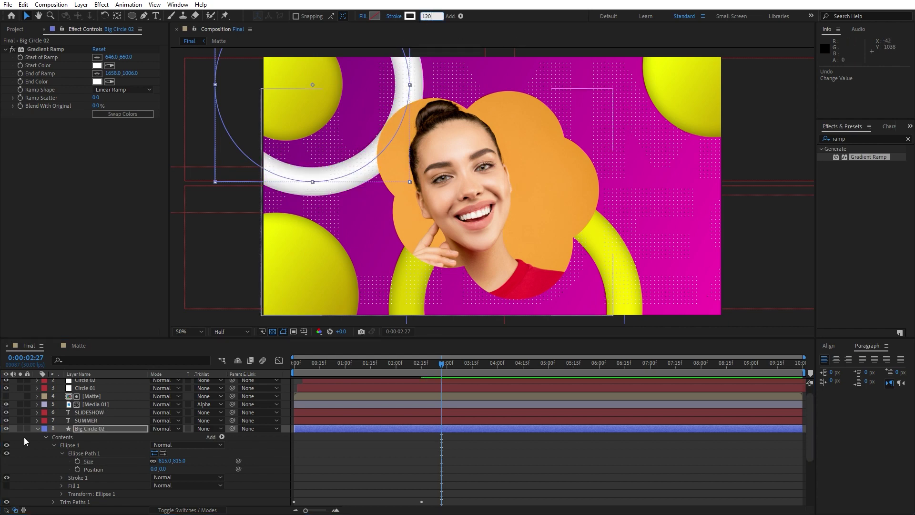
Move Big Circle 02 farther into the canvas's upper-left corner, to about position -20, -376
left_click(37, 428)
left_click(92, 442)
left_click_drag(356, 166, 326, 170)
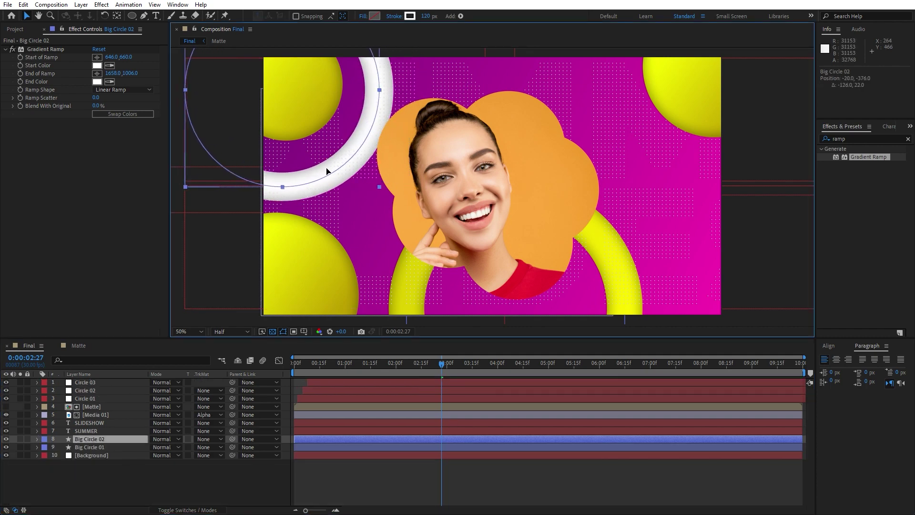
Offset the layer starts in time, Big Circle 01 to frame 3 and Big Circle 02 to frame 9, and preview the result
left_click(314, 511)
left_click_drag(314, 511, 352, 512)
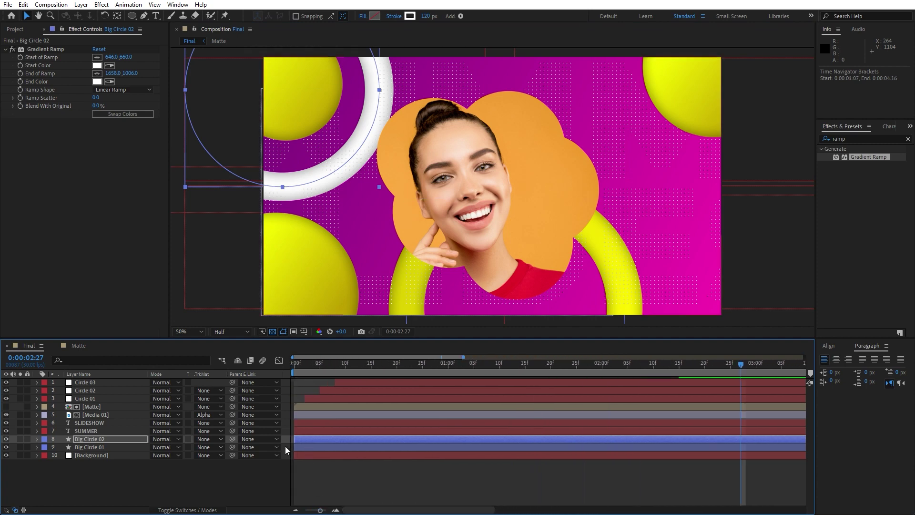
left_click_drag(315, 439, 347, 448)
left_click(189, 473)
key("space")
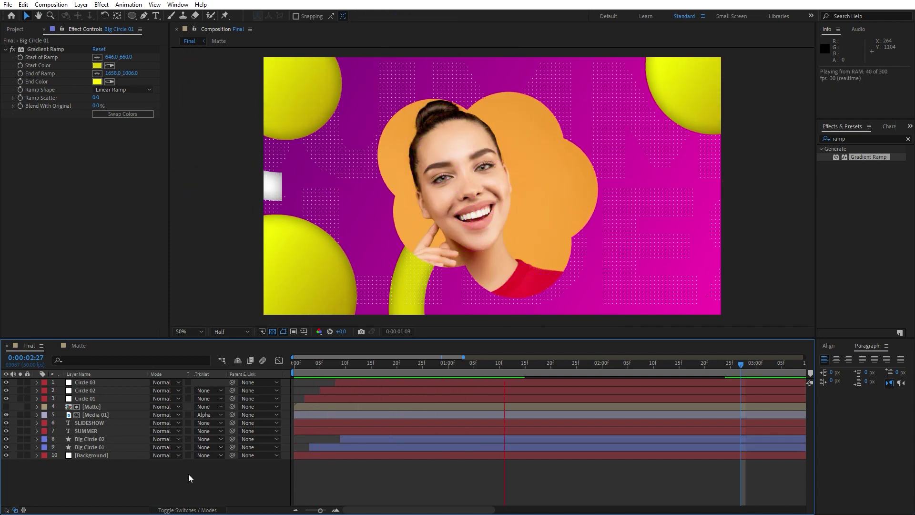
Set the Trim Paths Offset of Big Circle 02 to 210° so its starting end lies off-canvas, and preview the animation
left_click(315, 364)
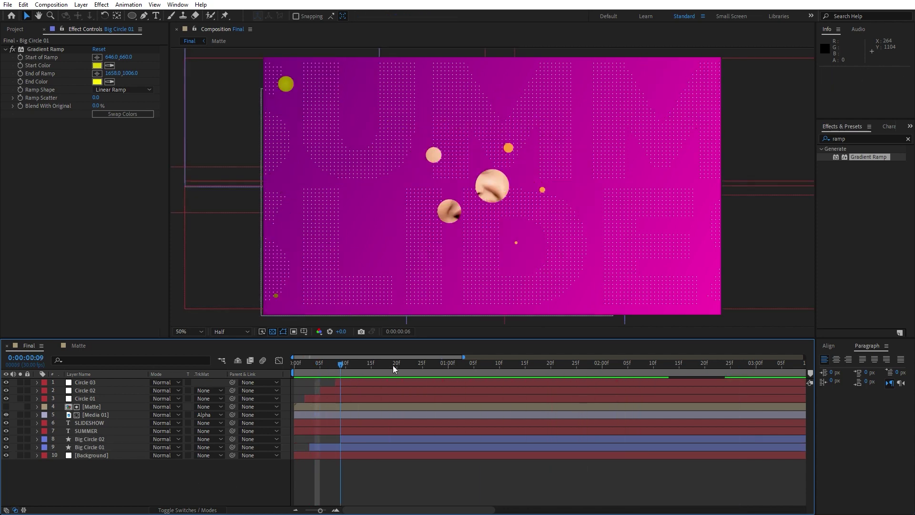
left_click(433, 364)
left_click(94, 437)
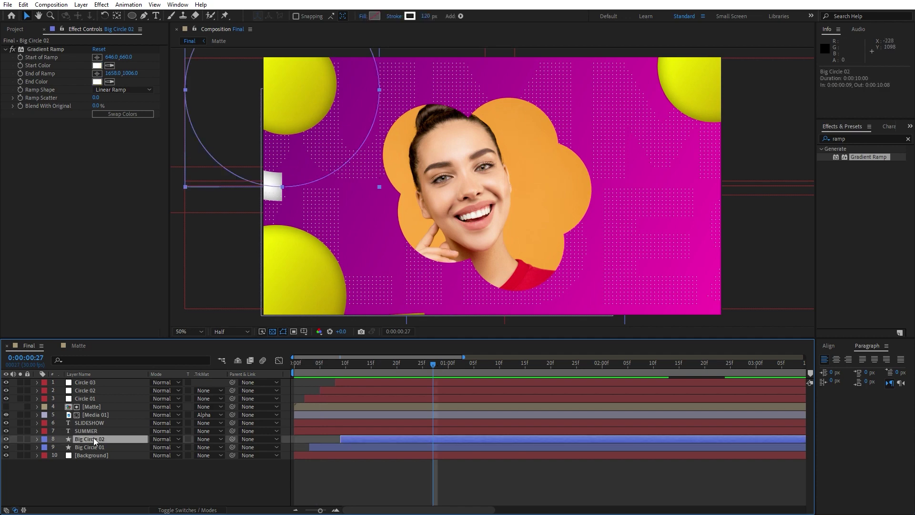
key("u")
key("u")
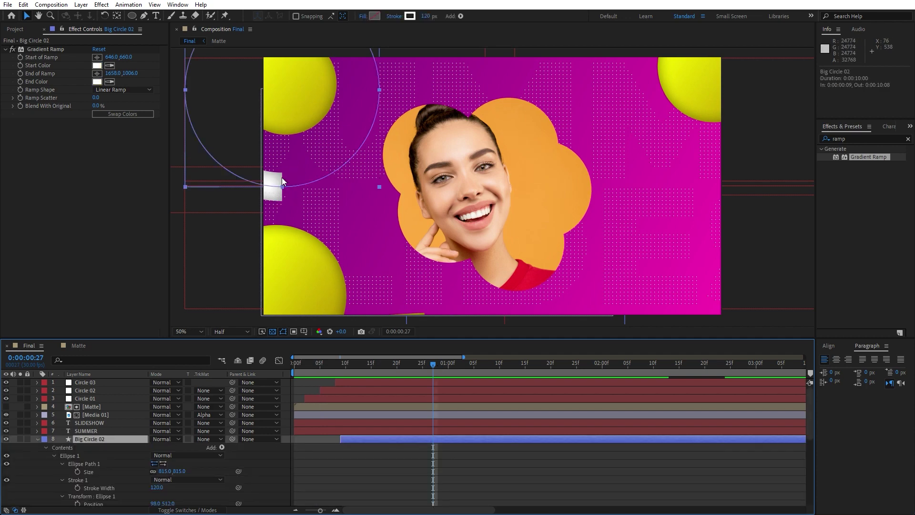
scroll(102, 473, "down", 3)
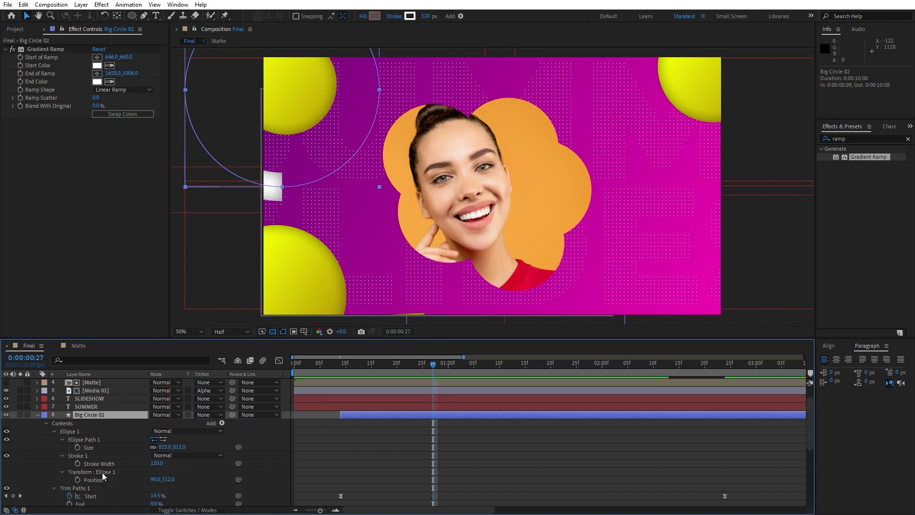
left_click_drag(165, 487, 175, 490)
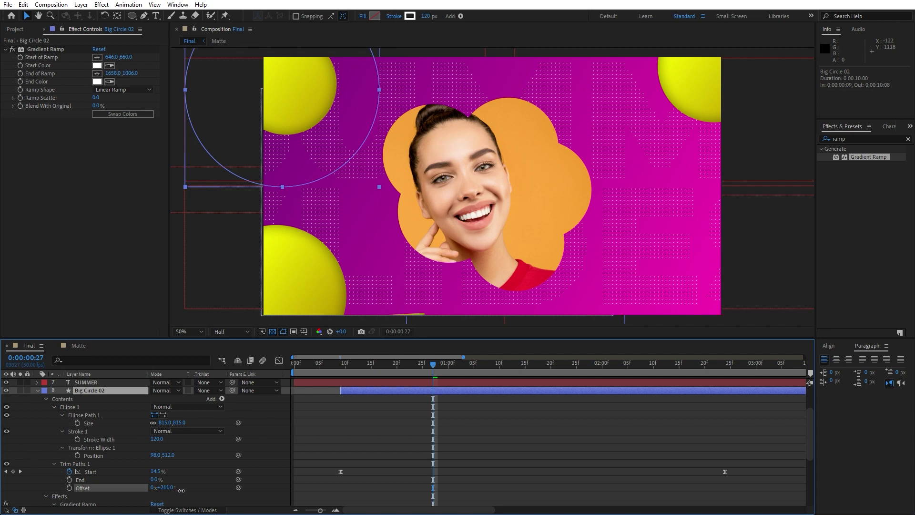
left_click(188, 469)
key("space")
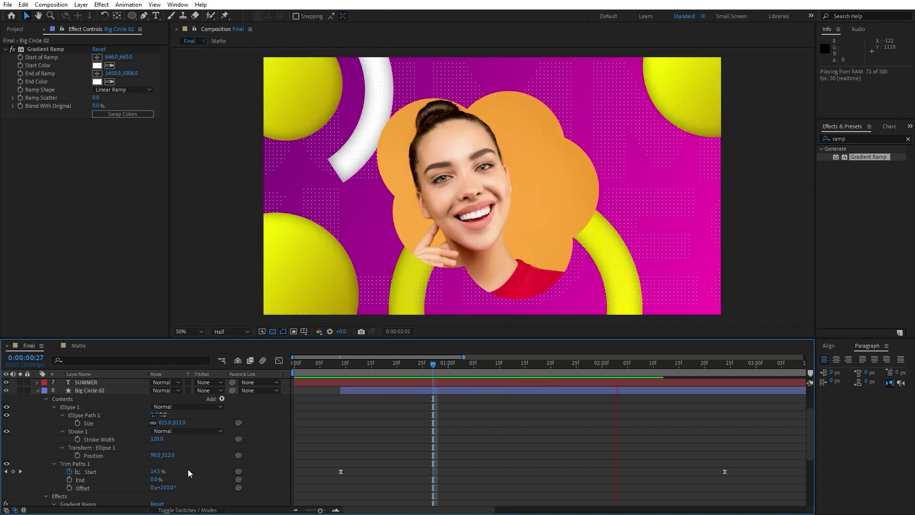
left_click_drag(328, 374, 387, 373)
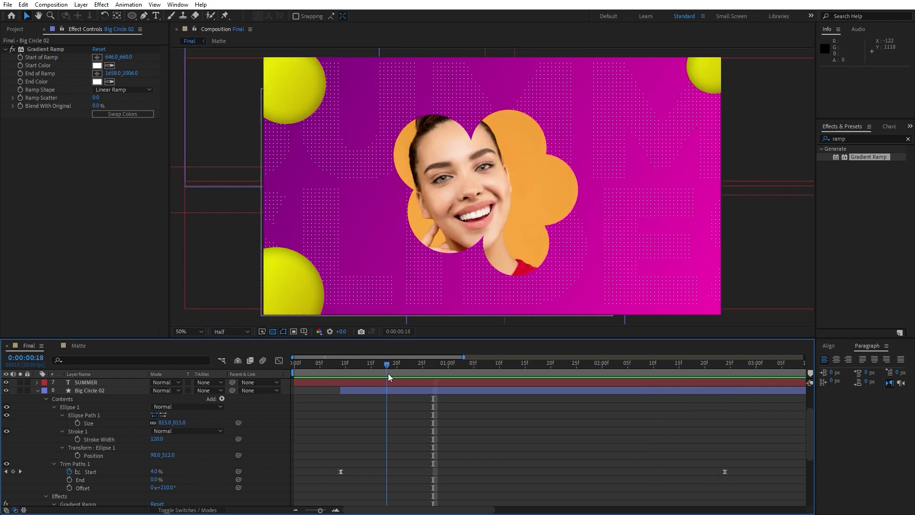
Reshape the speed graph of Big Circle 01's Trim Paths Start keyframes into an early peak with a long, fully extended ease-out
left_click(37, 390)
left_click(96, 448)
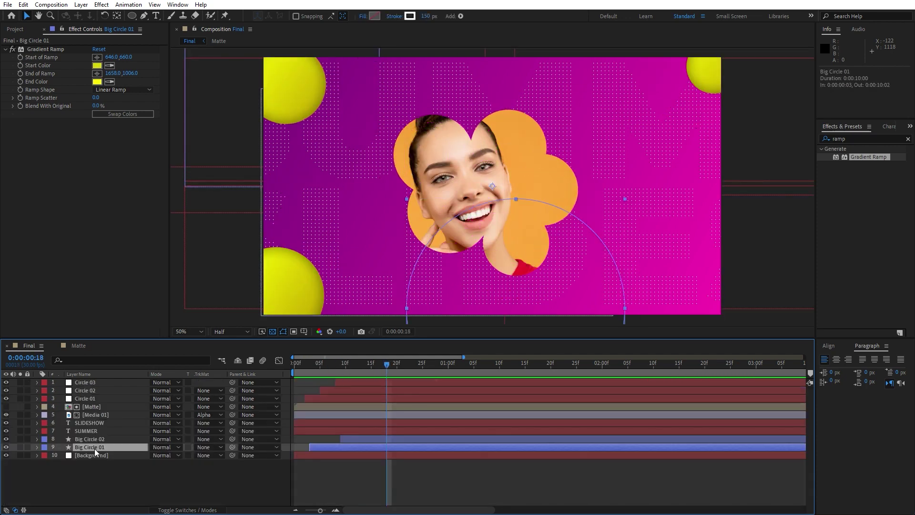
left_click(94, 439, "shift")
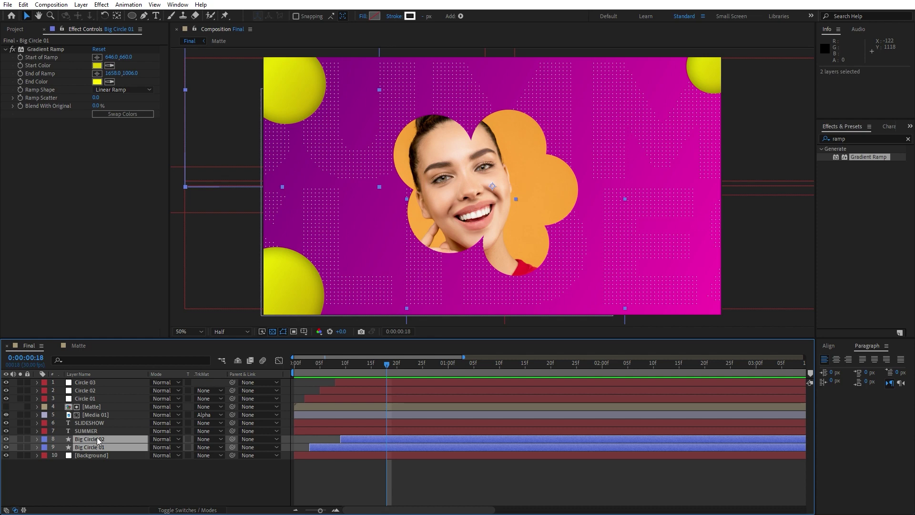
key("u")
left_click_drag(722, 467, 292, 462)
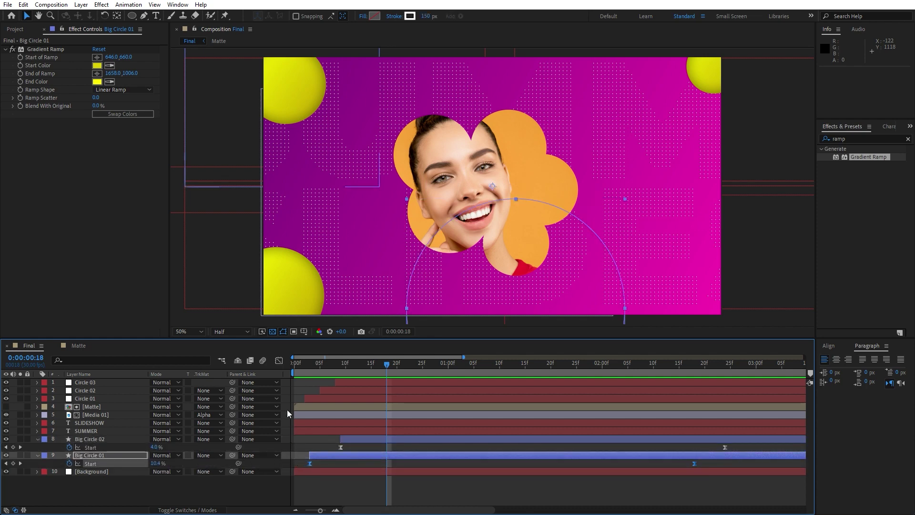
left_click(279, 361)
left_click(687, 475)
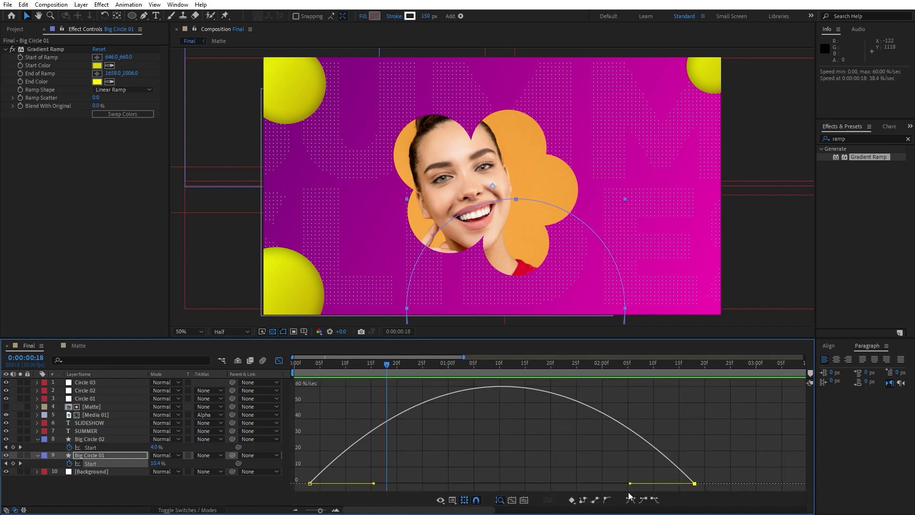
left_click_drag(630, 484, 442, 484)
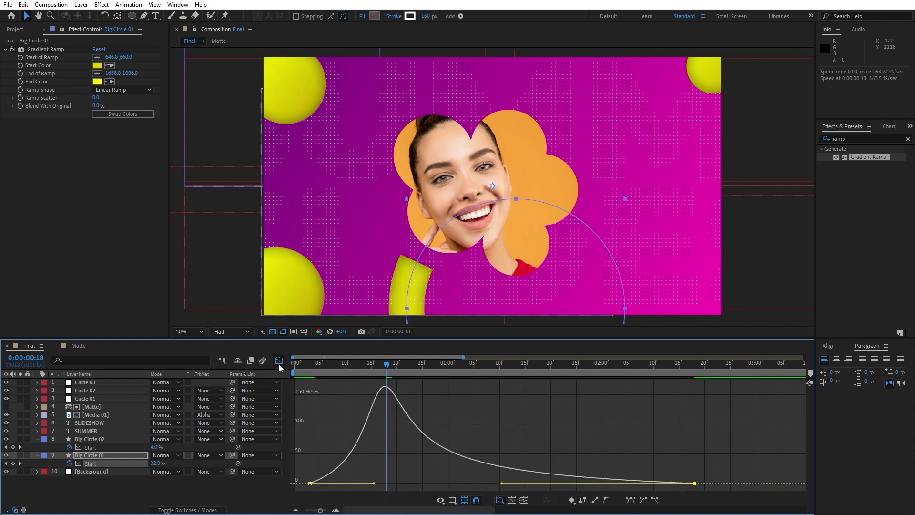
left_click(279, 360)
Give Big Circle 02's Trim Paths Start keyframes the same early-peak speed curve with a long ease-out and preview the animation
left_click(118, 437)
left_click_drag(738, 447, 281, 451)
left_click(279, 361)
left_click(699, 464)
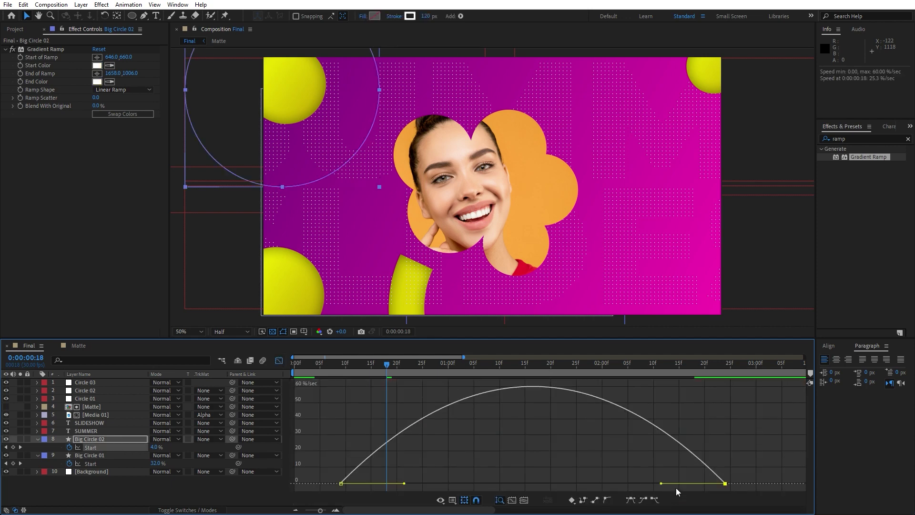
left_click_drag(662, 483, 450, 484)
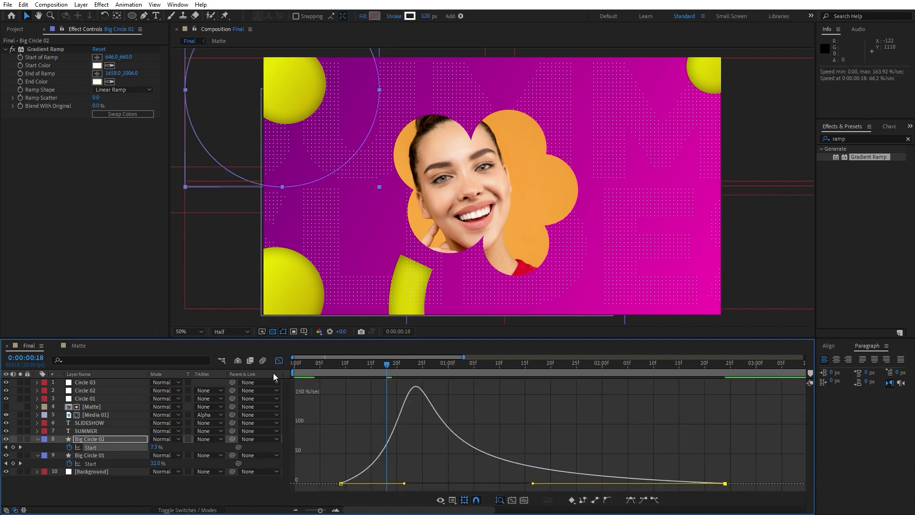
left_click(279, 361)
key("space")
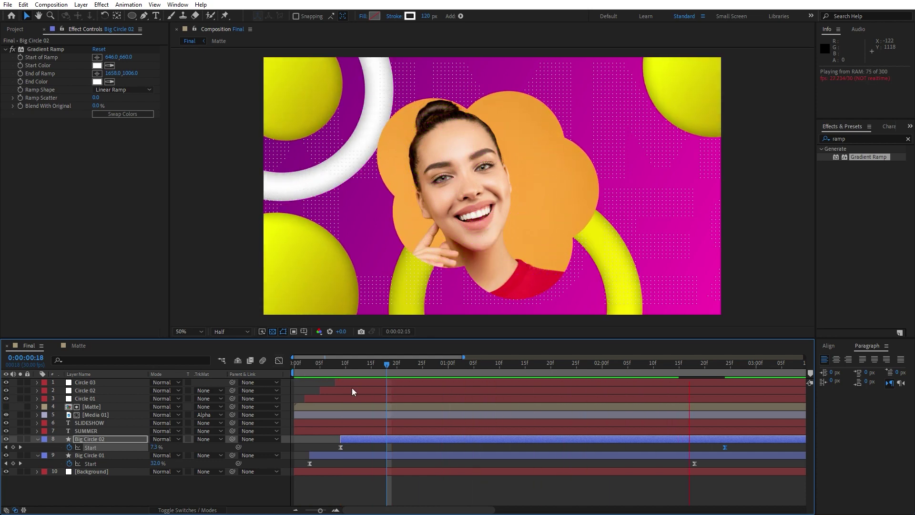
Set the current time to 0:00:01:12 and pre-compose the SLIDESHOW and SUMMER text layers into a composition named Big Text
left_click_drag(382, 362, 507, 368)
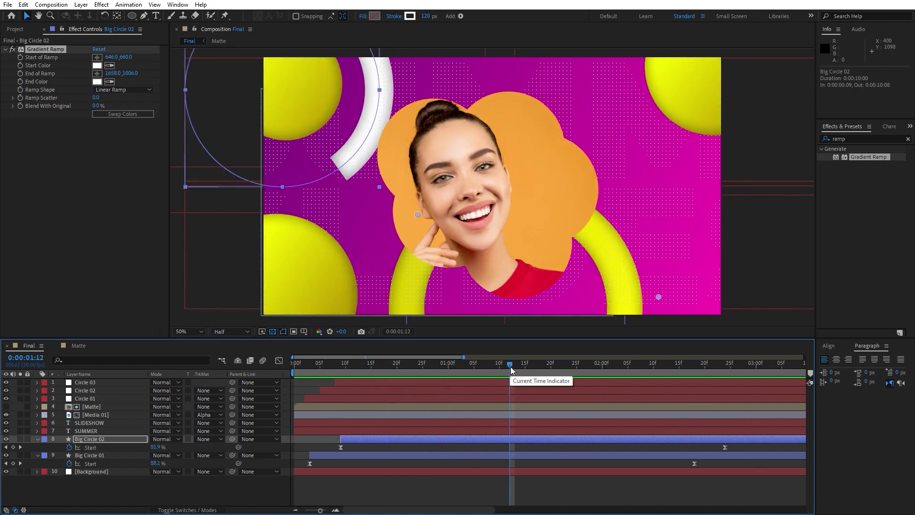
left_click(93, 424)
left_click(92, 430, "shift")
right_click(90, 429)
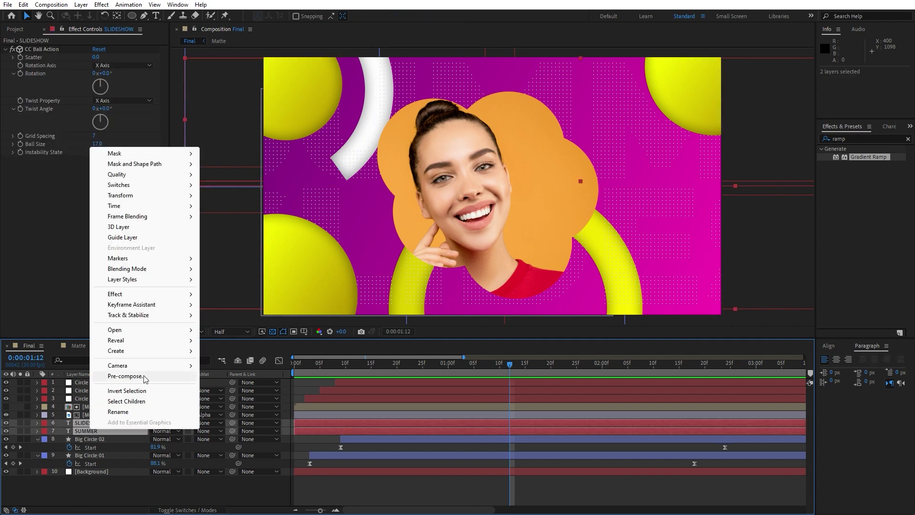
left_click(125, 376)
type("Big Text")
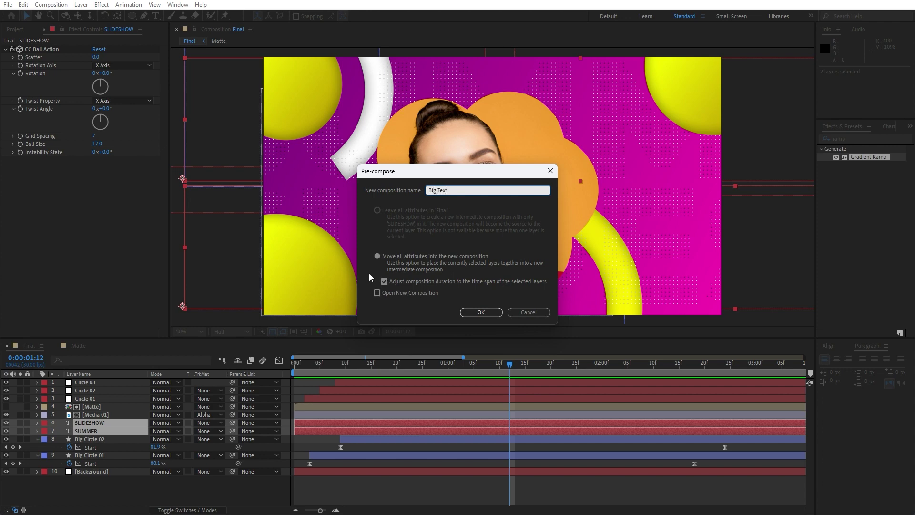
left_click(480, 312)
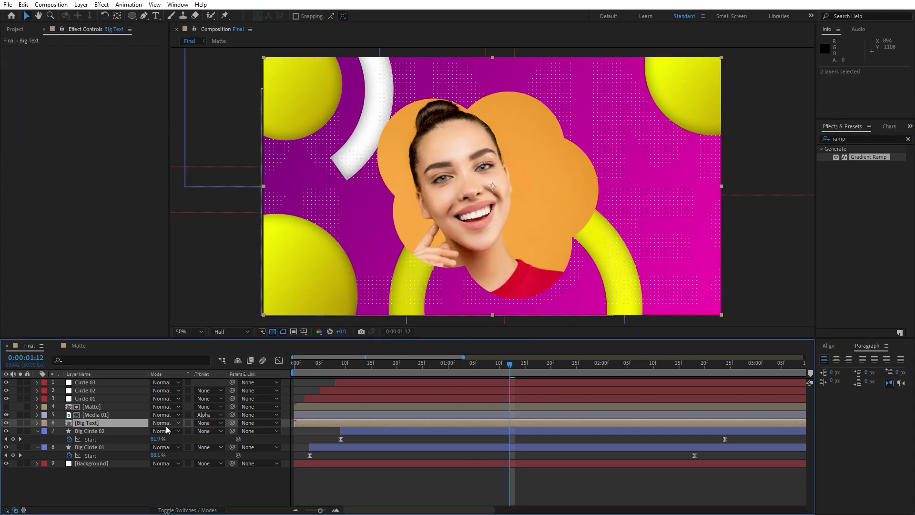
Duplicate the Big Text precomp and set the upper copy's blending mode to Overlay
left_click(108, 423)
left_click(105, 427)
left_click(104, 423)
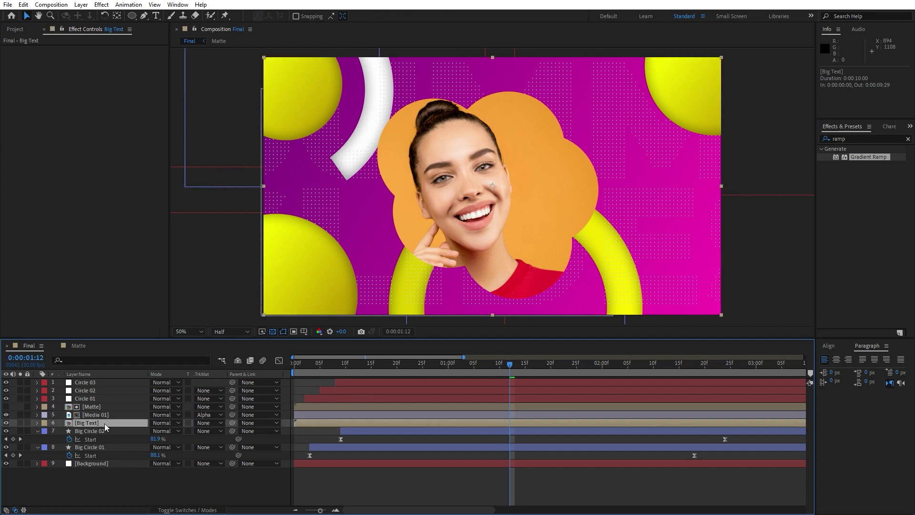
key("ctrl+d")
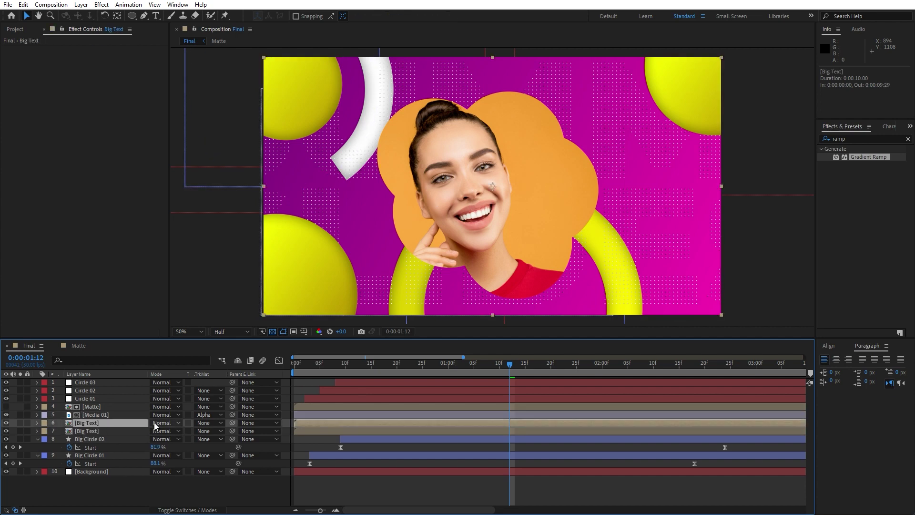
left_click(171, 419)
left_click(214, 273)
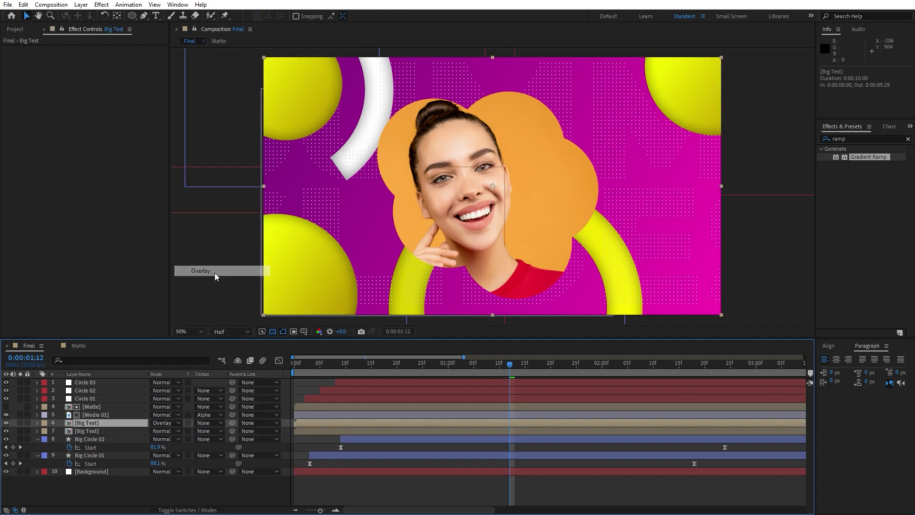
Set the lower Big Text layer's opacity to 30% and collapse the expanded layer properties
left_click(114, 431)
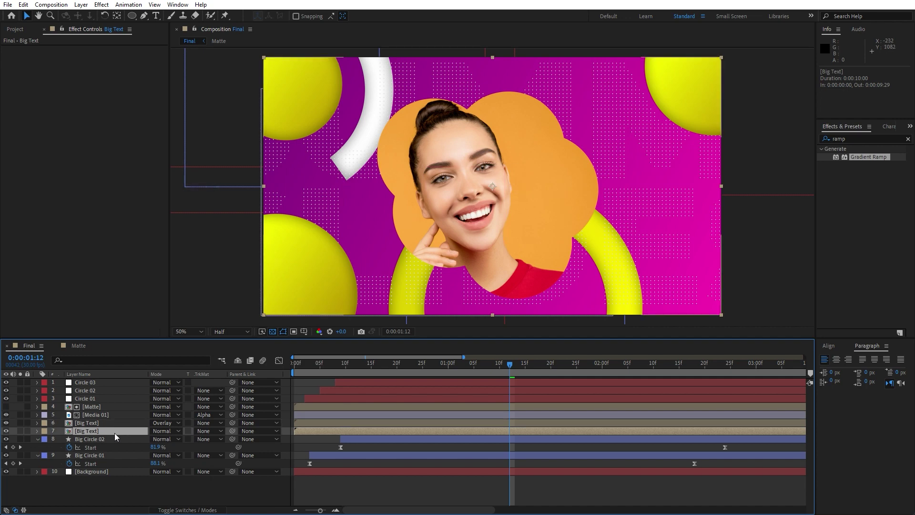
key("t")
left_click(157, 439)
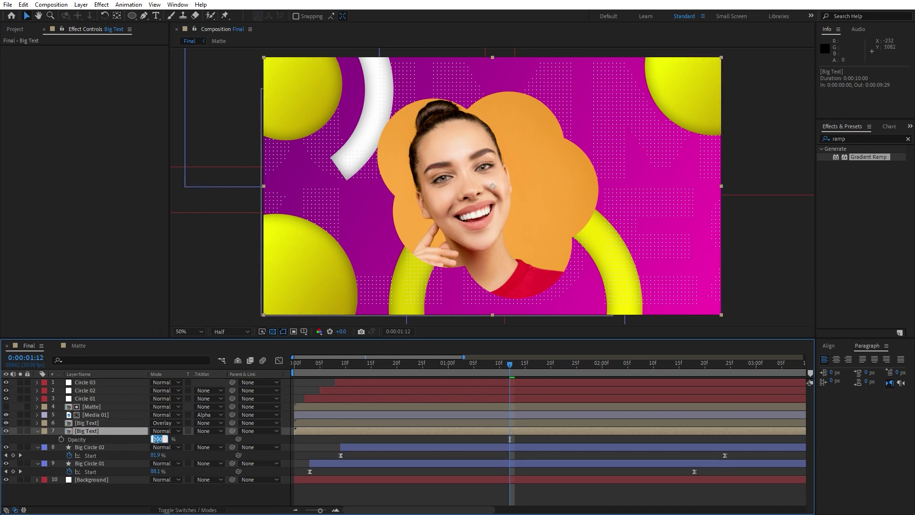
type("30")
left_click(145, 490)
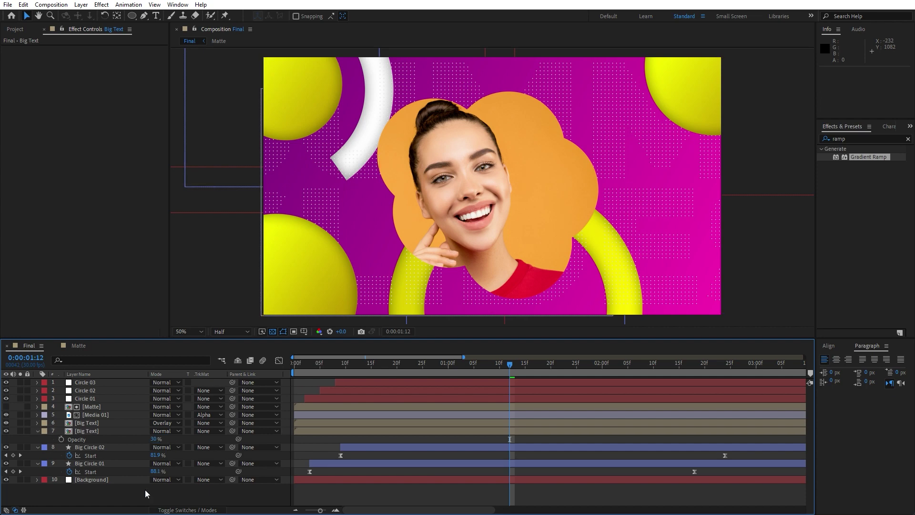
left_click(38, 431)
left_click(38, 440)
left_click(38, 447)
key("period")
key("comma")
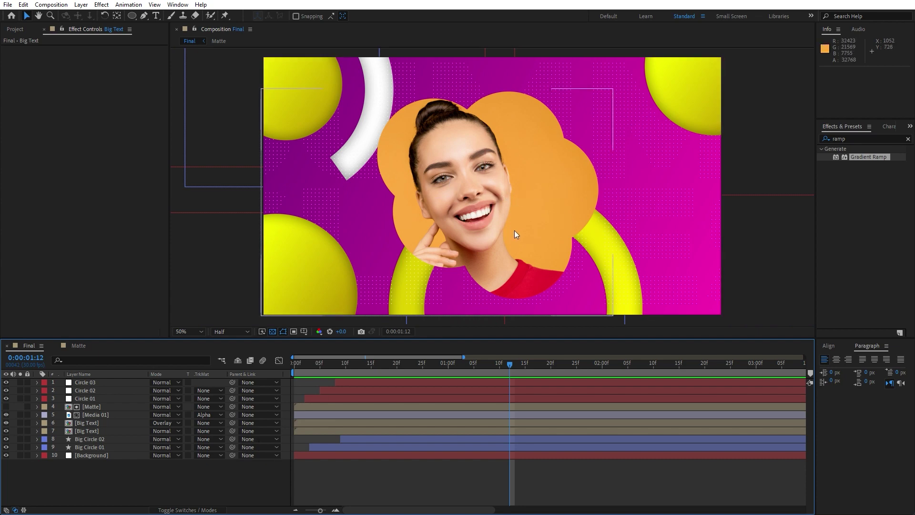
Create a white Montserrat Black title reading SUMMER SLIDESHOW at 70 px over the photo's right side
key("ctrl+t")
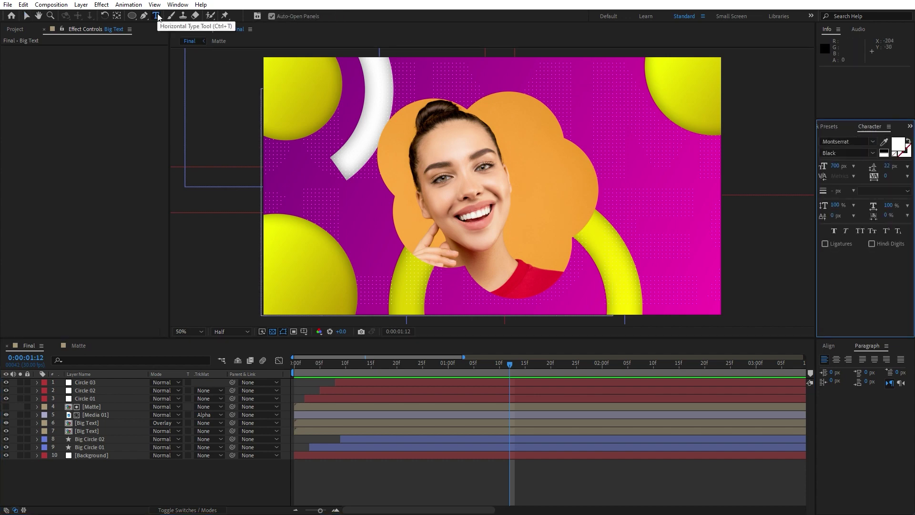
left_click(529, 194)
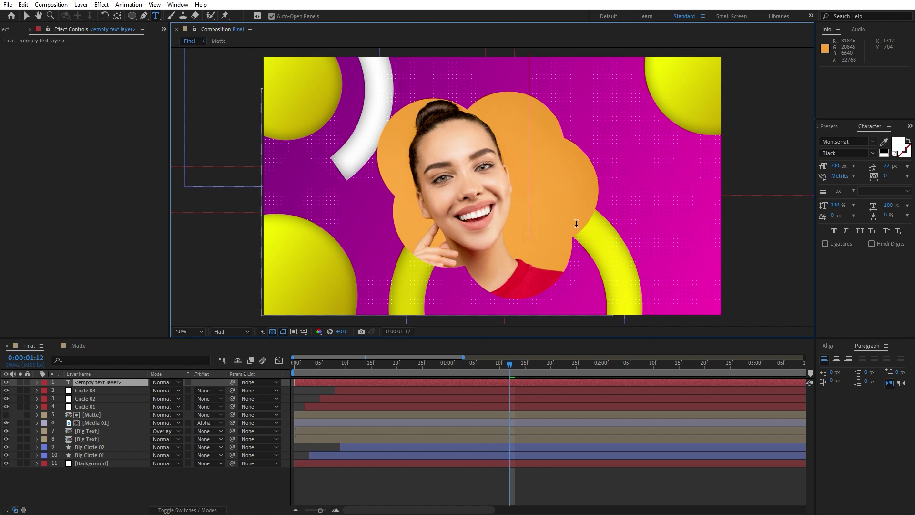
type("SUMMER")
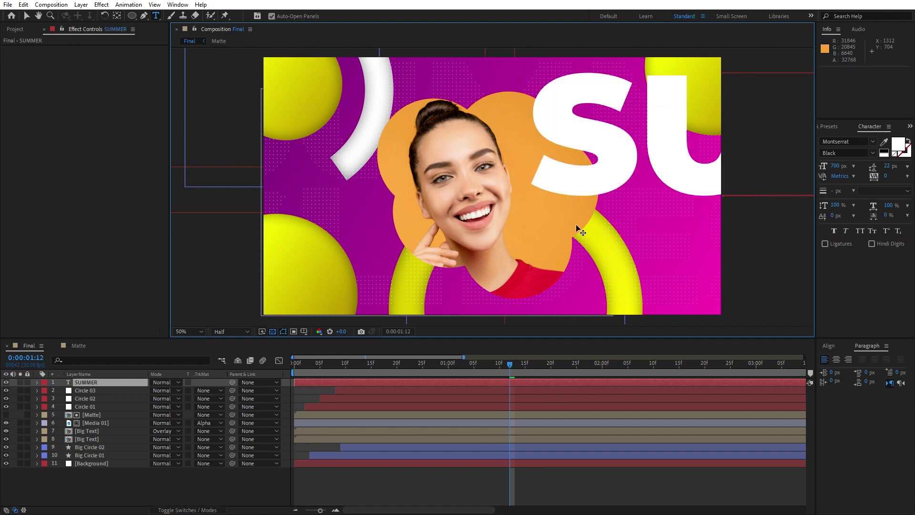
left_click(87, 382)
left_click(836, 165)
type("70")
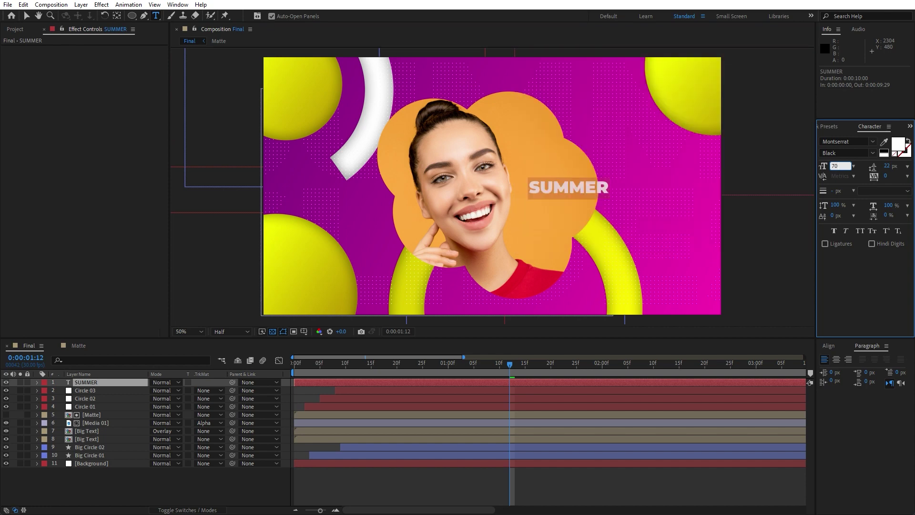
key("Return")
left_click(612, 191)
type("SLIDESHOW")
left_click(148, 489)
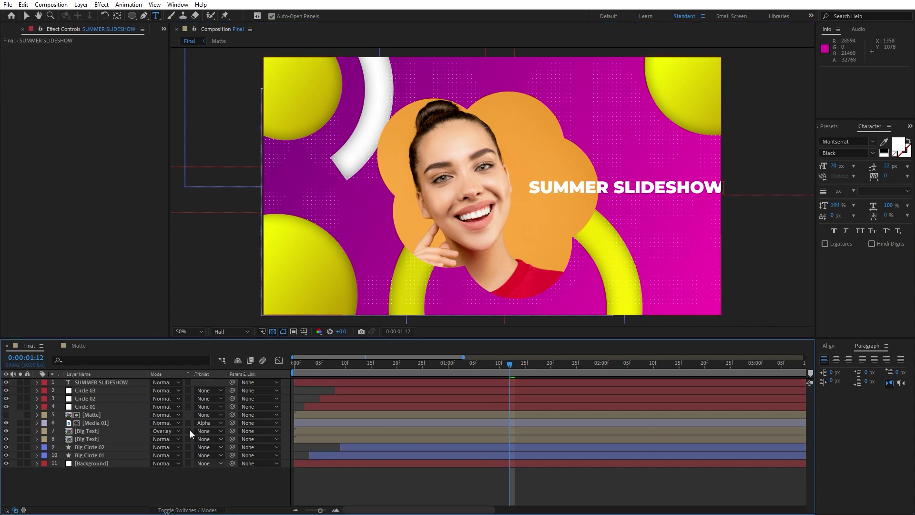
Move the SUMMER SLIDESHOW title horizontally toward the face, to about position 1018, 570
left_click(122, 385)
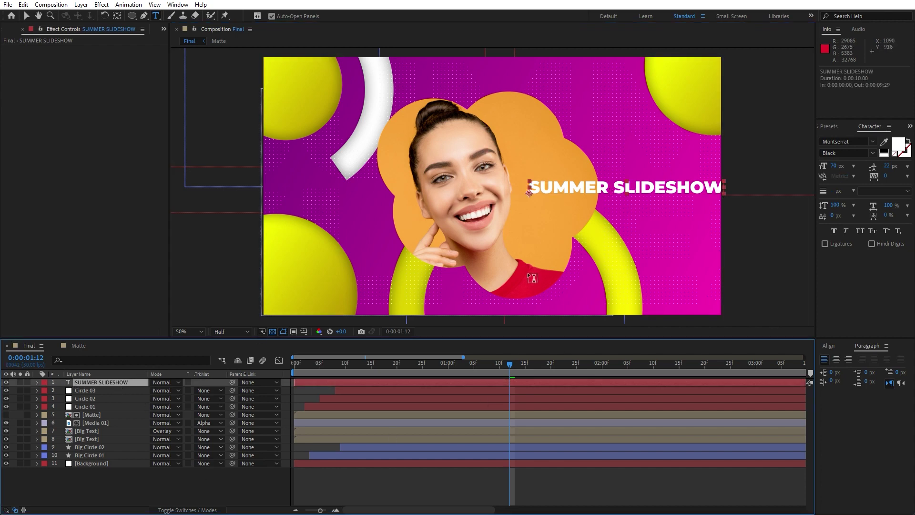
key("v")
left_click_drag(656, 190, 633, 190)
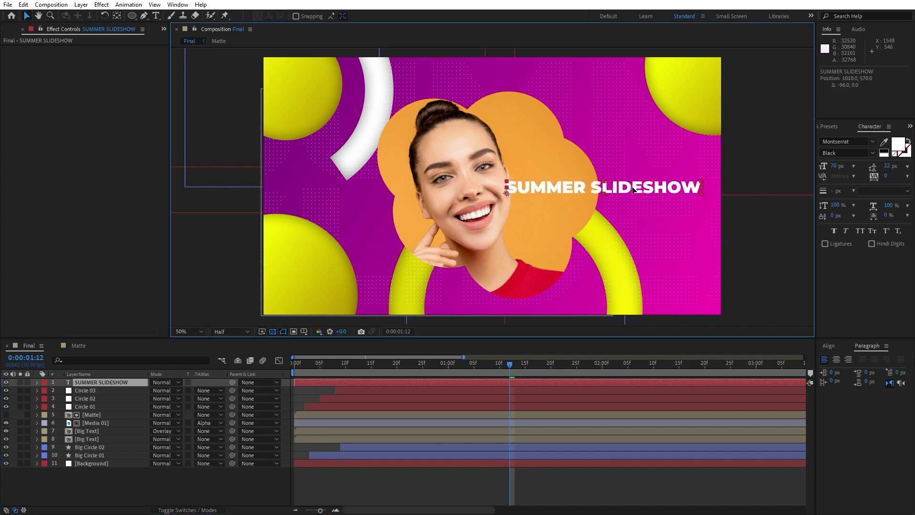
Find the Drop Shadow effect and apply it to the SUMMER SLIDESHOW layer
left_click(830, 127)
left_click(838, 139)
type("ramp")
double_click(834, 137)
type("drop s")
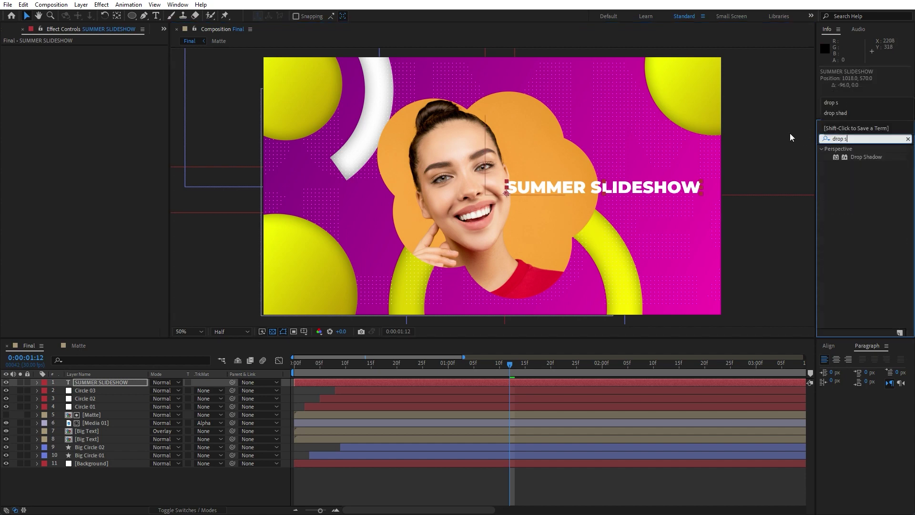
left_click_drag(866, 157, 142, 381)
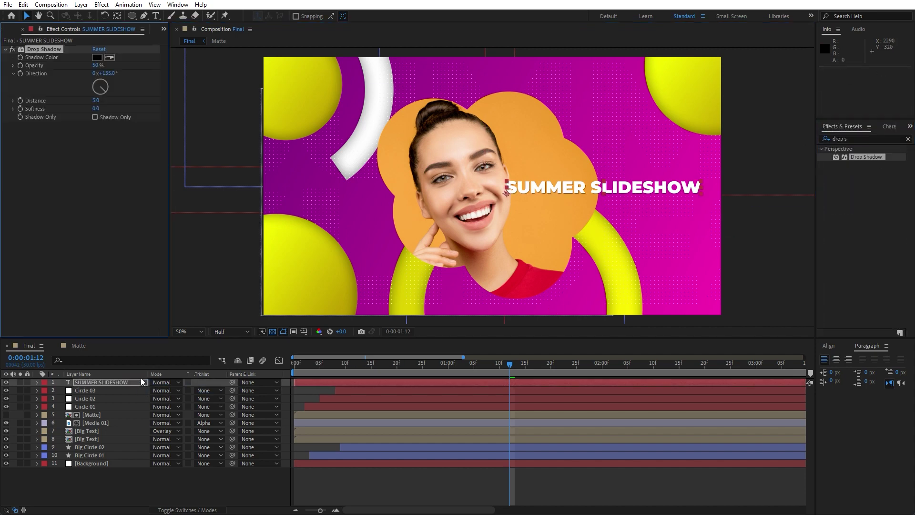
Set the title's Drop Shadow distance to 3 and softness to 10, then deselect the layer
left_click(96, 101)
type("3")
key("Return")
left_click(96, 109)
type("10")
key("Return")
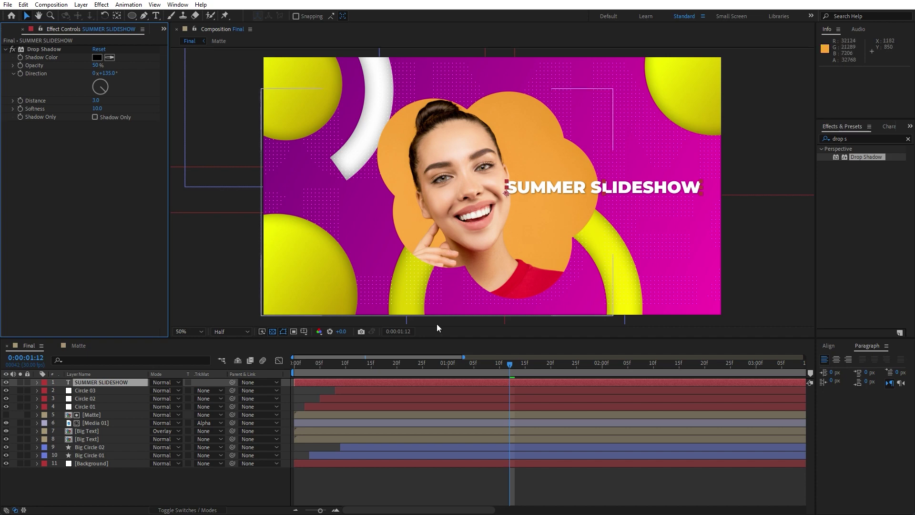
left_click(111, 491)
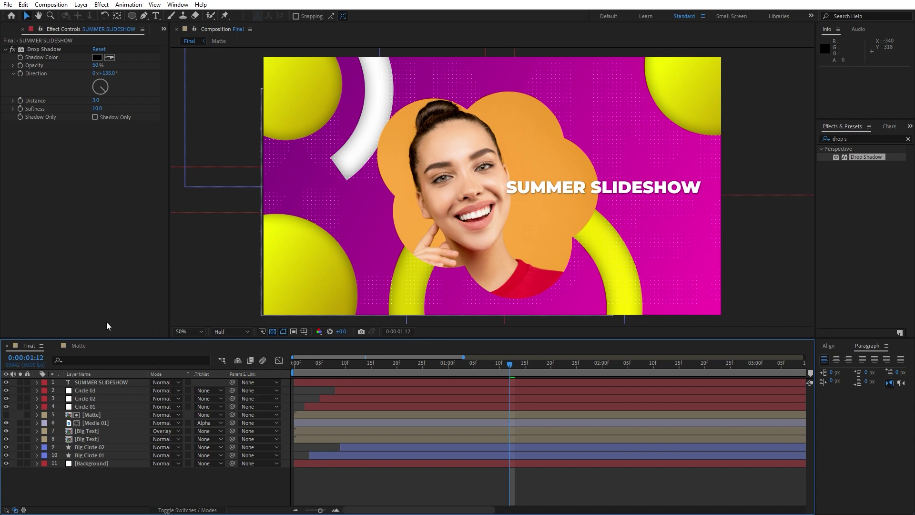
Draw a paragraph text box below the title, matching its width, and fill it with Lorem Ipsum placeholder text
key("ctrl+t")
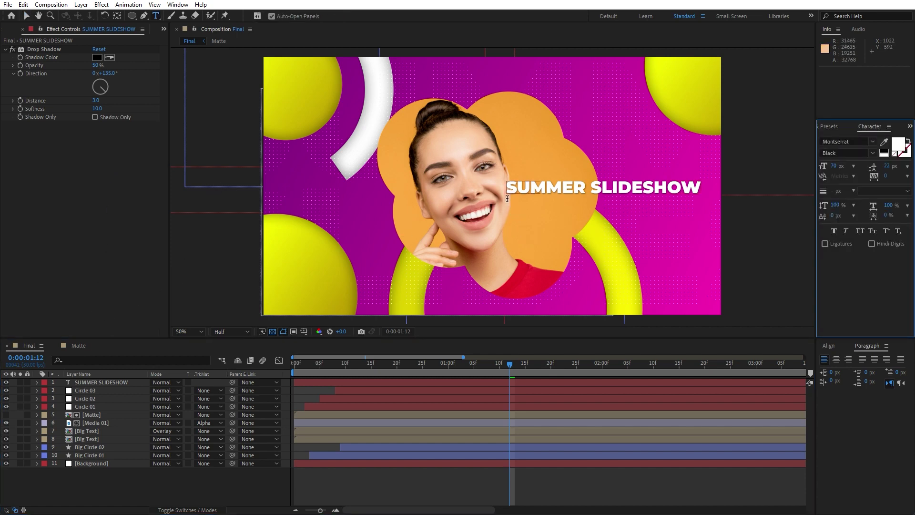
left_click_drag(507, 201, 699, 265)
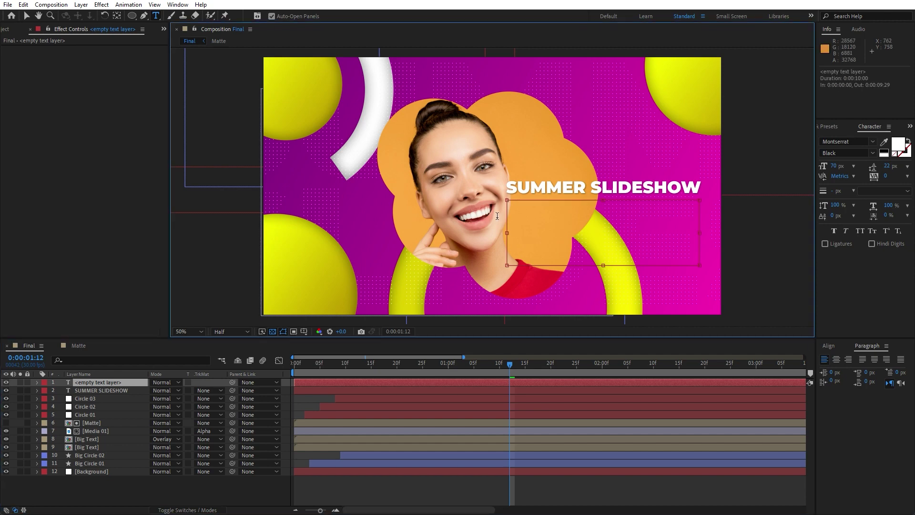
type("Lorem Ipsum is simply dummy text of the printing and typesetting industry. Lorem Ipsum has been the industry's standard dummy text ever since the 1500s, when an unknown printer took a galley of type and scrambled it to make a type specimen book.")
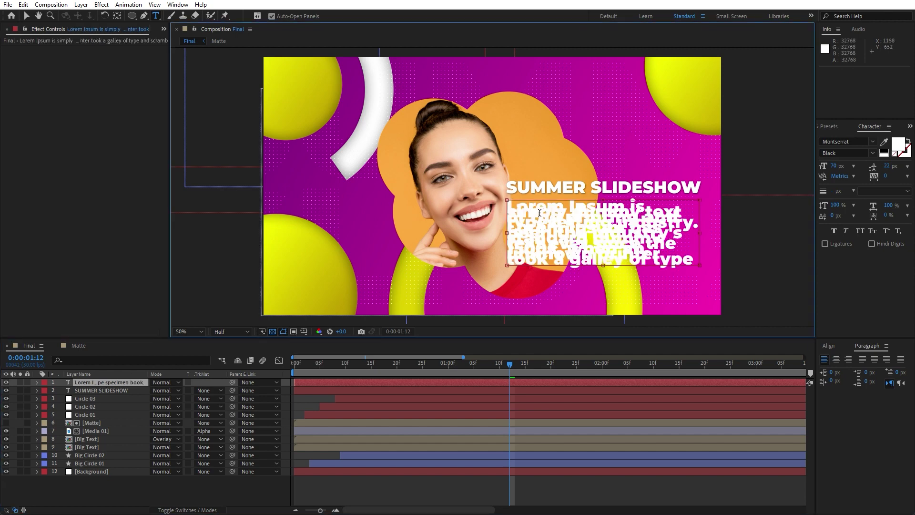
Select all of the paragraph text and set its font size to 25 px
key("ctrl+a")
left_click(836, 166)
type("25")
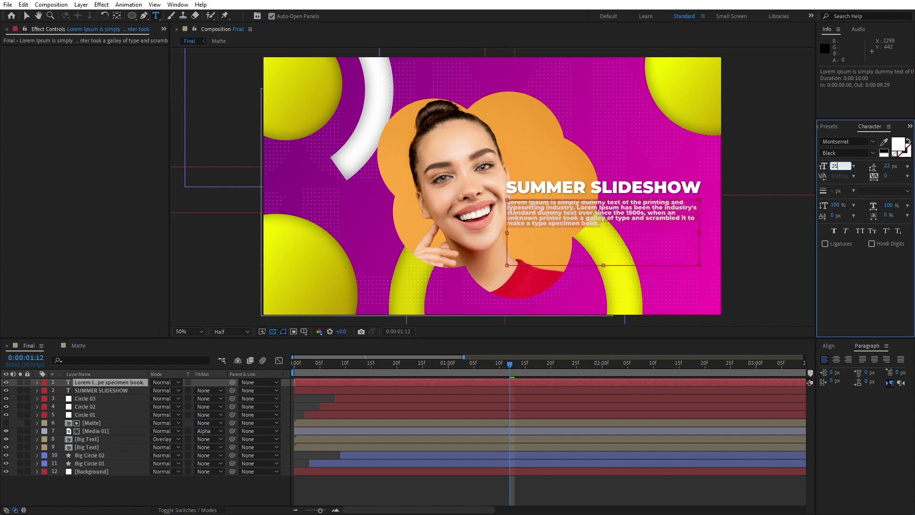
Change the paragraph's font style to Medium, set its leading to 30 px, and finish editing the text
left_click(832, 153)
key("Up")
key("Up")
key("Up")
key("Up")
key("Up")
key("Up")
key("Up")
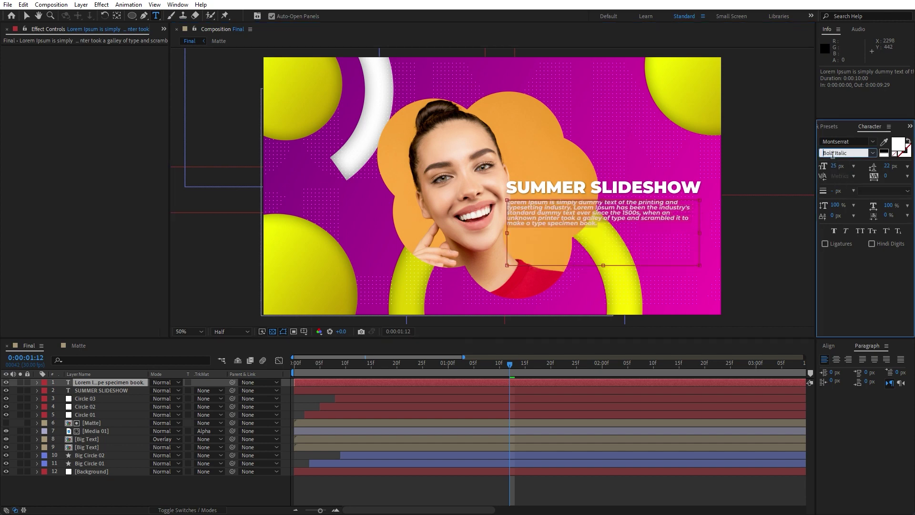
key("Up")
key("Up")
key("Up")
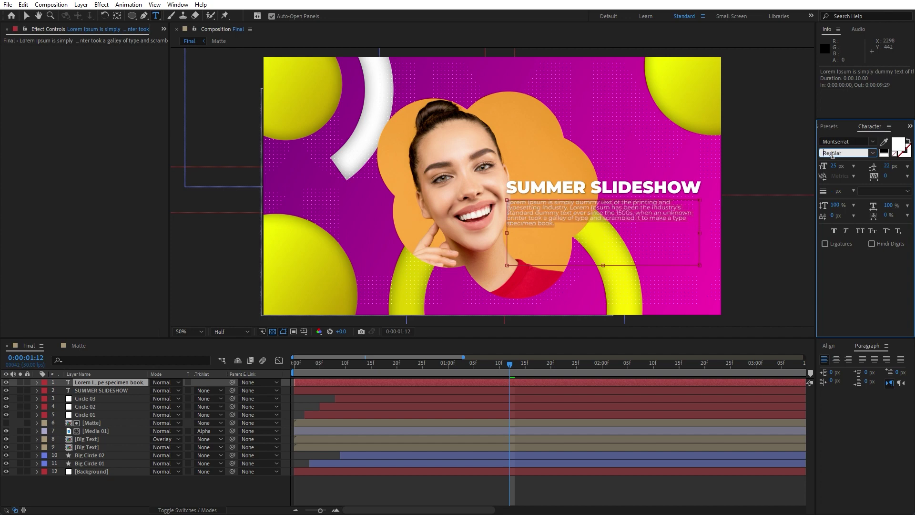
key("Down")
key("Down")
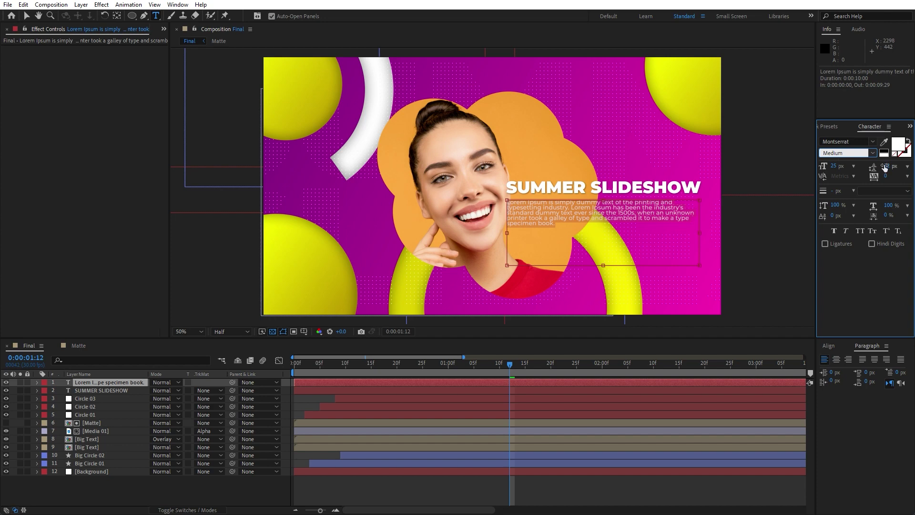
left_click_drag(886, 168, 891, 168)
left_click(199, 488)
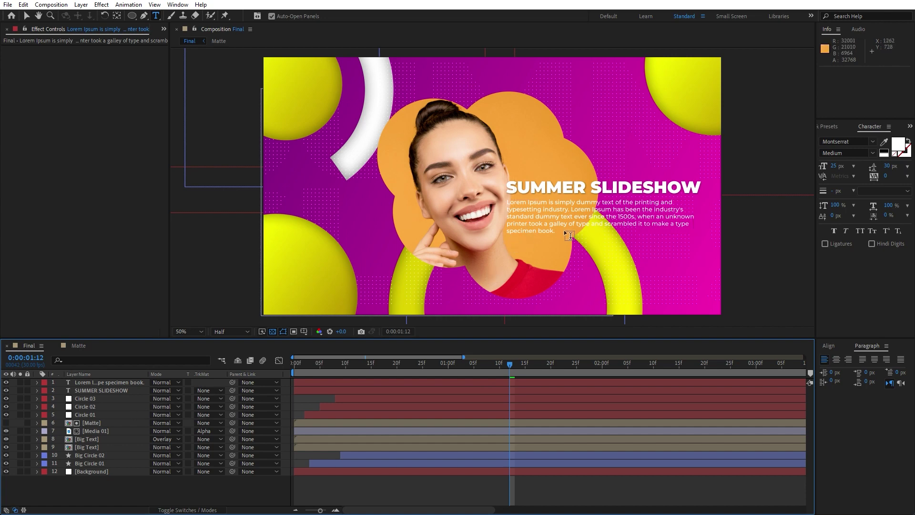
Copy the Drop Shadow effect from the SUMMER SLIDESHOW layer onto the Lorem Ipsum paragraph layer
key("v")
left_click(116, 387)
left_click(114, 383)
left_click(109, 390)
left_click(67, 91)
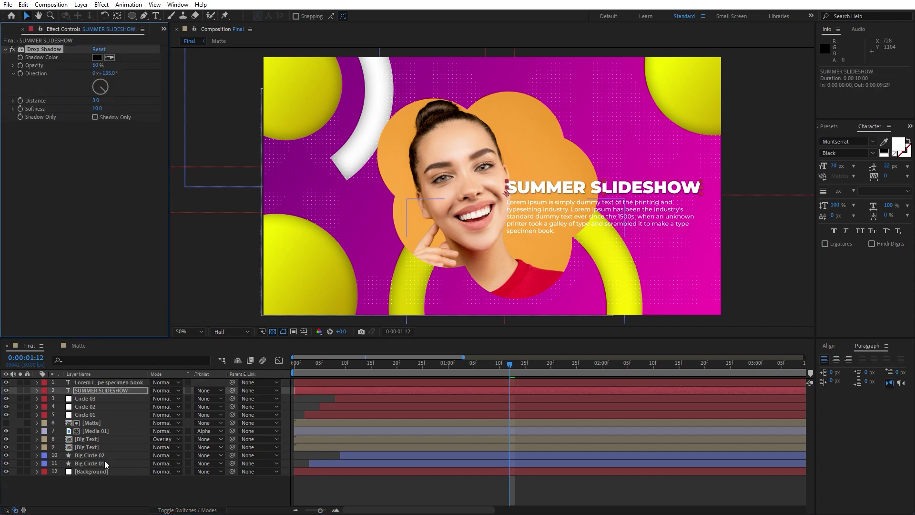
left_click(115, 383)
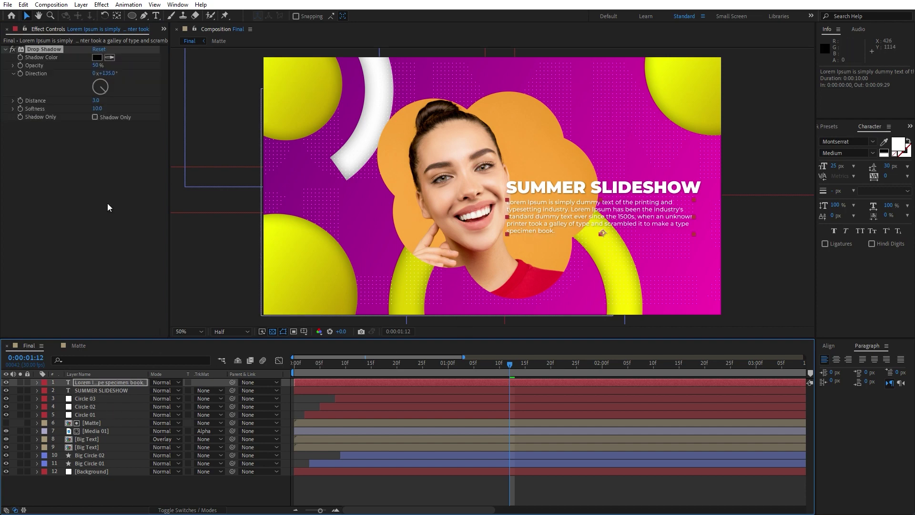
Set the paragraph's Drop Shadow distance to 1 and softness to 5
left_click(96, 100)
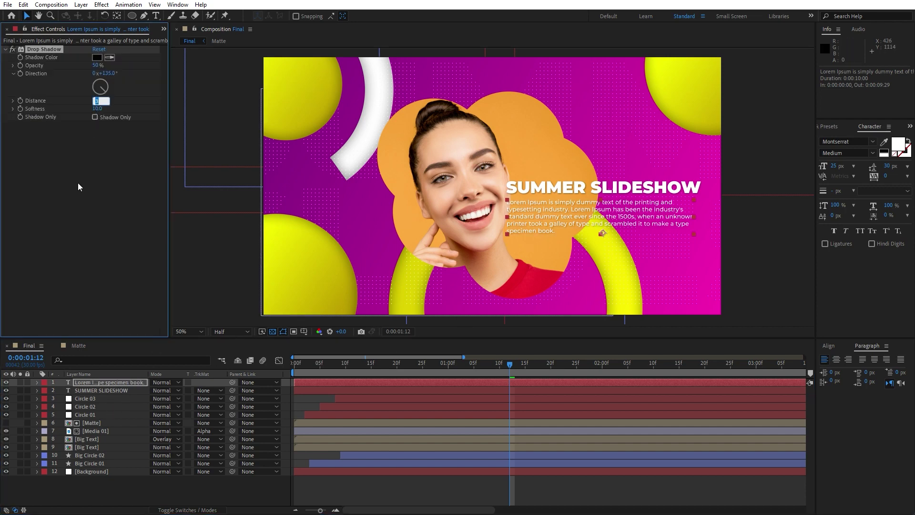
key("Return")
left_click(98, 108)
type("5")
key("Return")
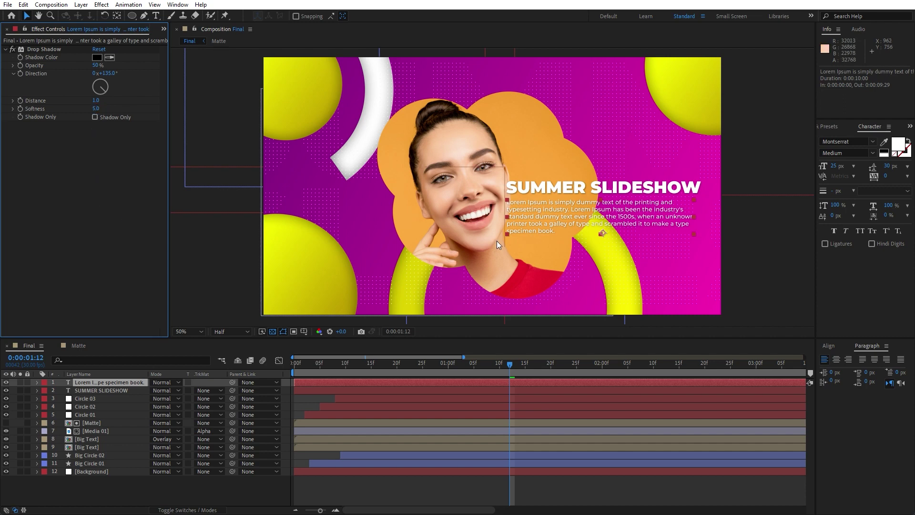
scroll(611, 251, "up", 2)
scroll(611, 252, "down", 2)
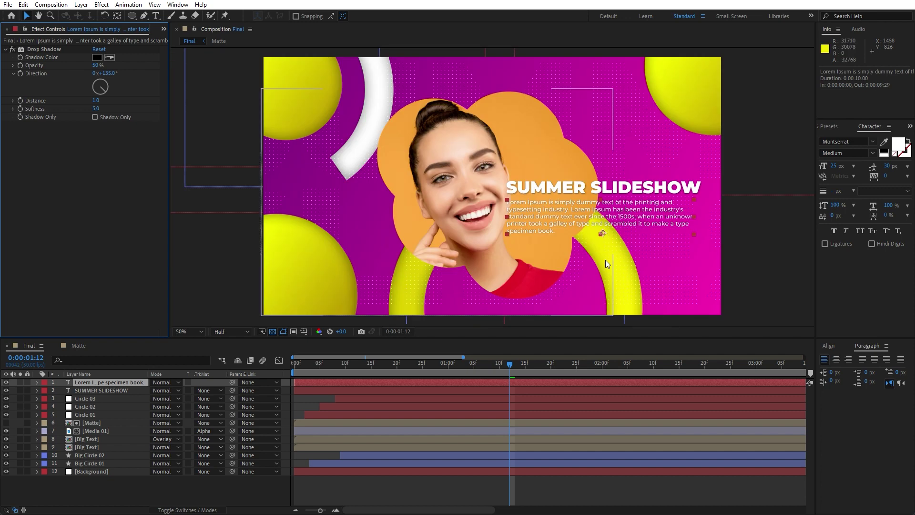
At the composition's first frame, find the Typewriter preset and apply it to both the paragraph and SUMMER SLIDESHOW layers
left_click(328, 367)
key("Home")
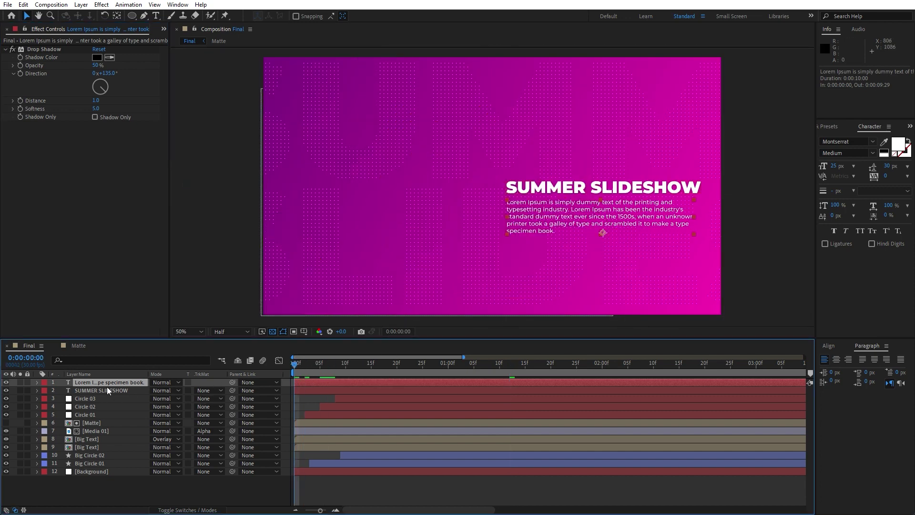
left_click(105, 389, "ctrl")
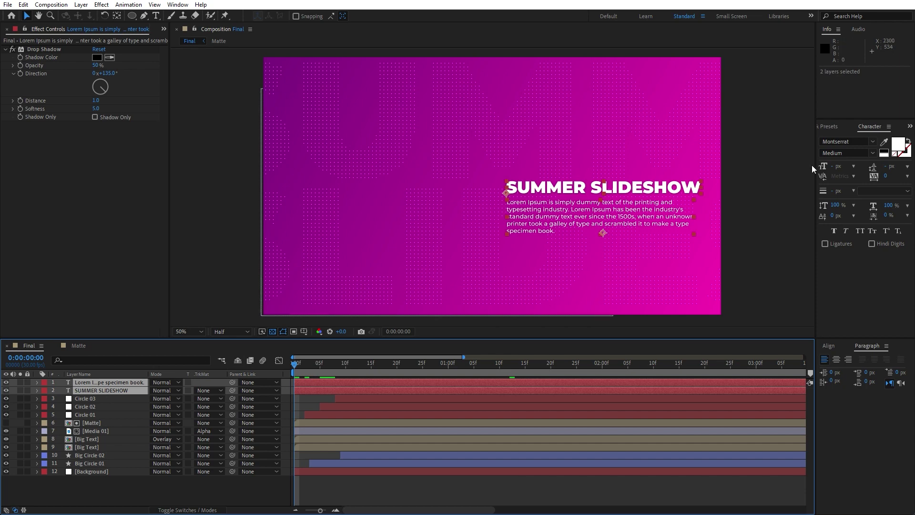
left_click(833, 130)
left_click(862, 139)
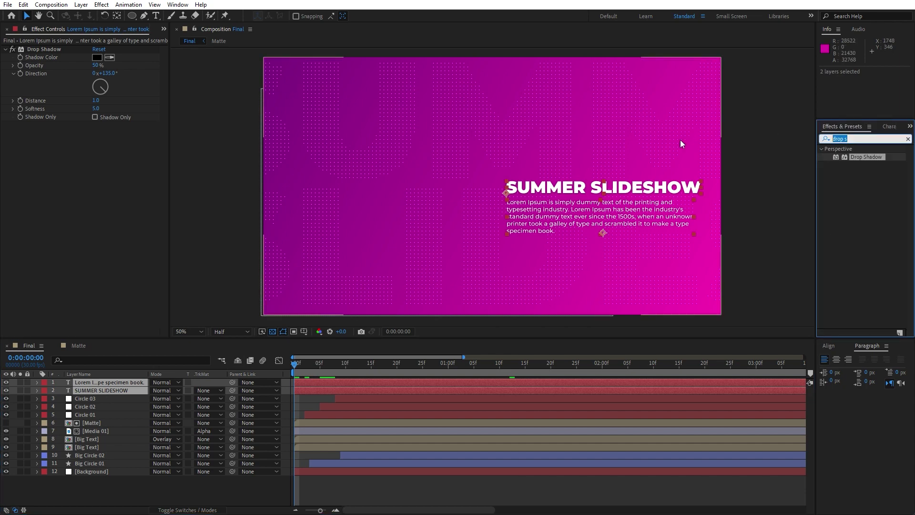
type("type")
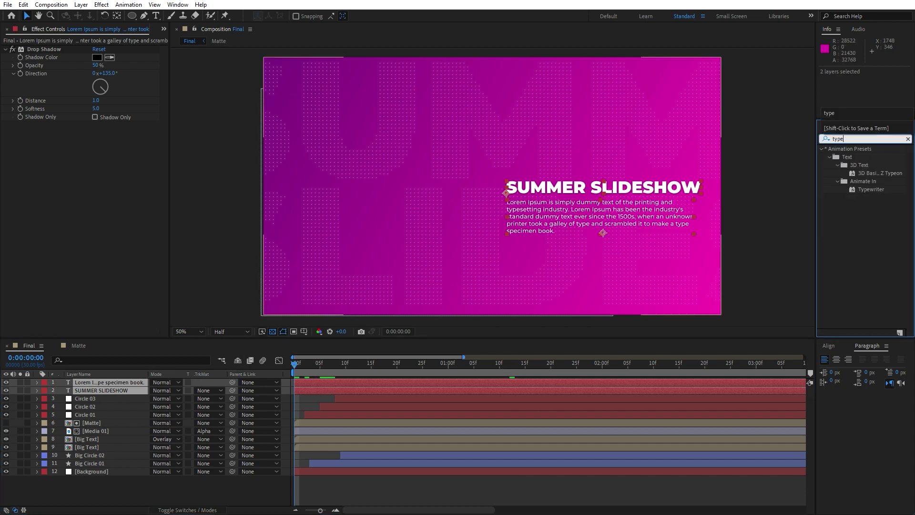
double_click(869, 189)
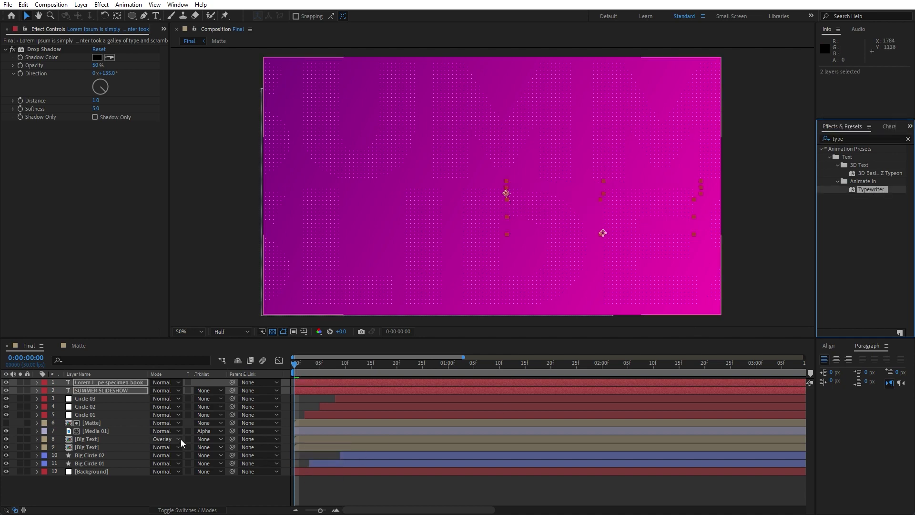
Reveal both text layers' Typewriter keyframes, preview the animation, and move the ending Start keyframes to 0:00:03:01
left_click(101, 418)
left_click(107, 389)
left_click(110, 382, "shift")
key("u")
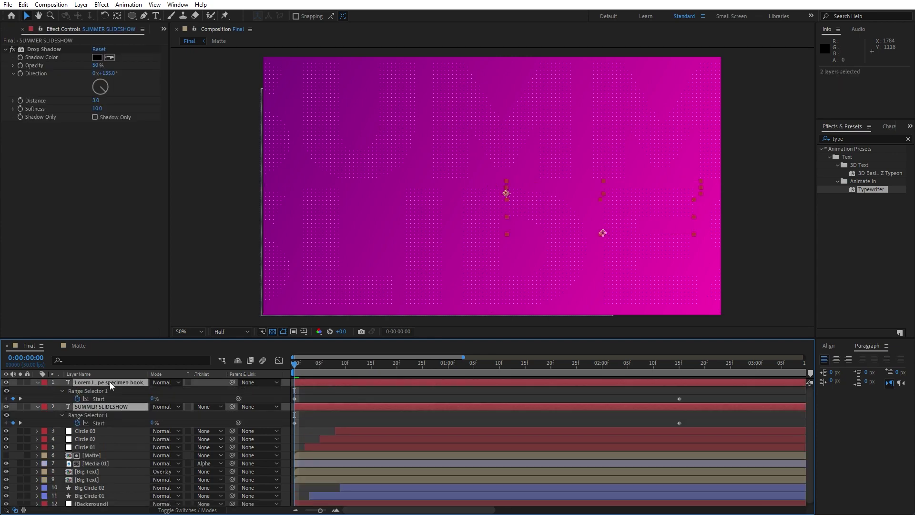
key("space")
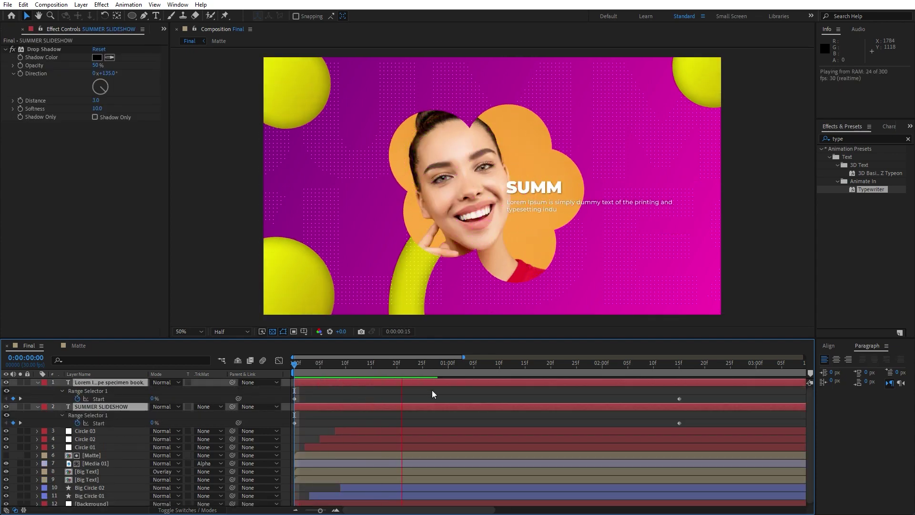
left_click_drag(320, 510, 307, 510)
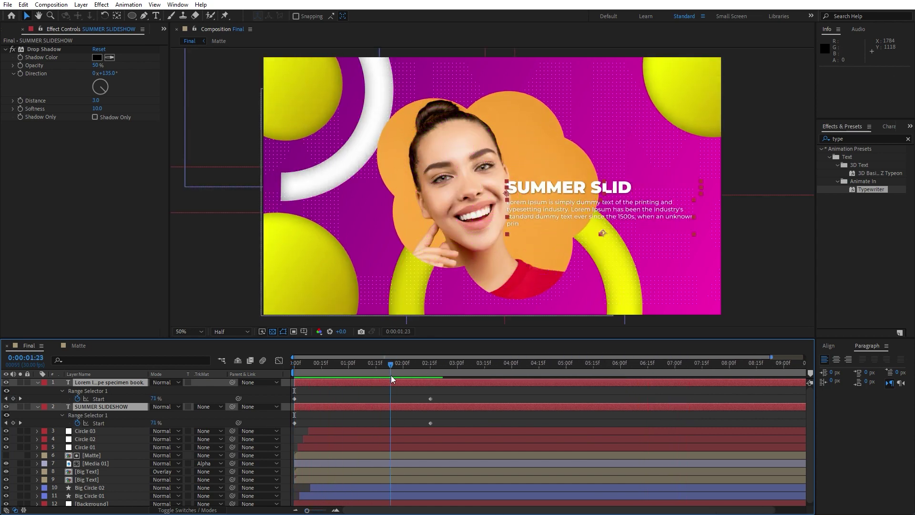
mouse_move(442, 399)
left_mouse_down()
mouse_move(425, 426)
mouse_move(459, 397)
left_mouse_up()
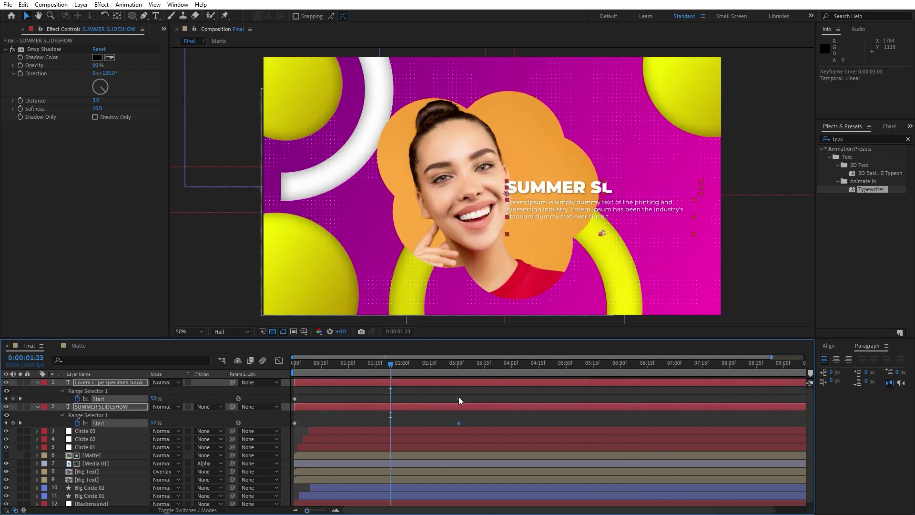
Collapse and stagger the two text layers after Circle 03, with the paragraph starting at 0:00:00:16, and preview the timing
left_click(37, 383)
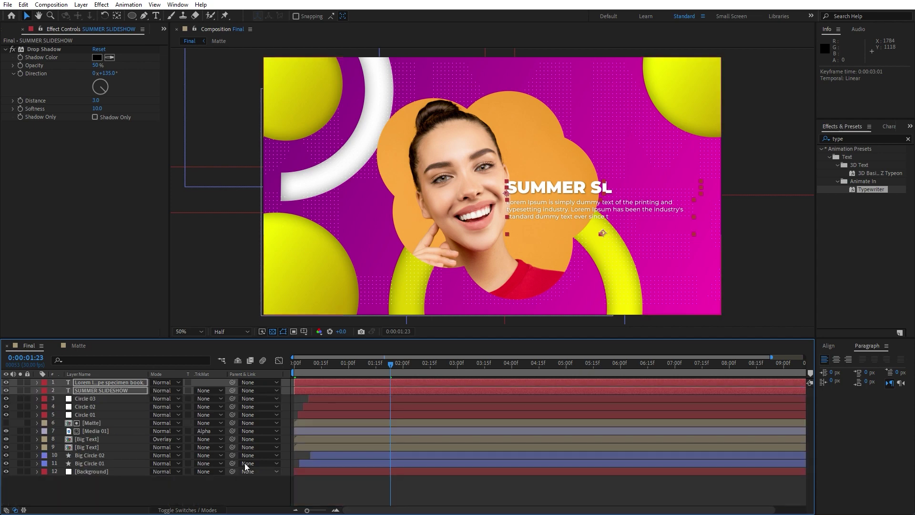
left_click_drag(296, 390, 328, 384)
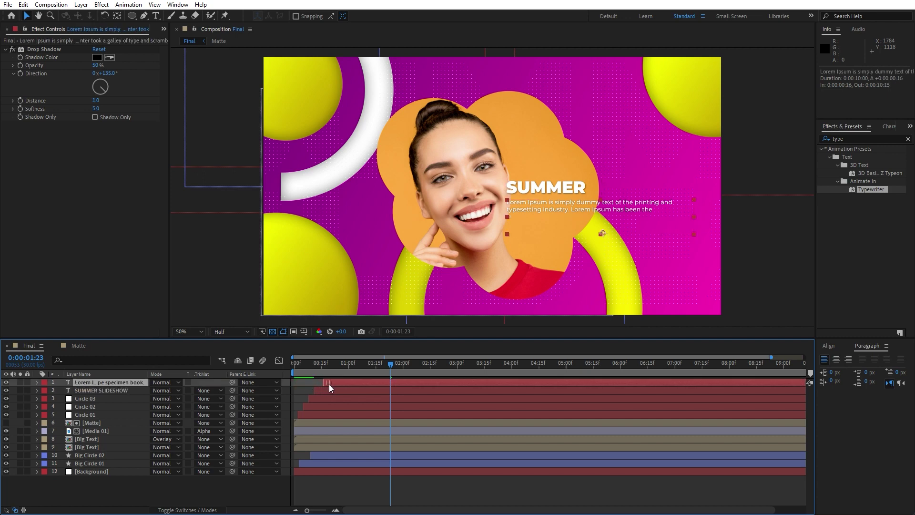
left_click(227, 493)
key("space")
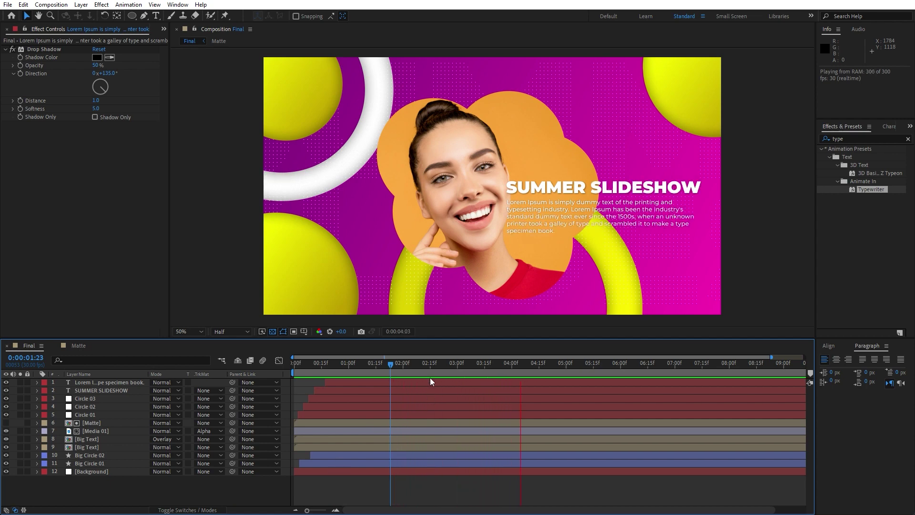
left_click_drag(385, 373, 462, 368)
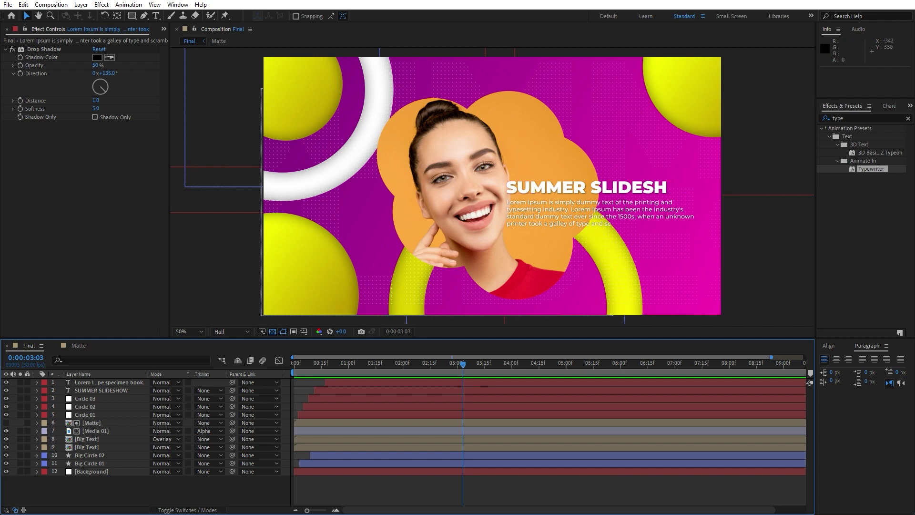
Create a 1920 × 1080, 30 fps, 10-second composition named X Sings and turn off its transparency grid
left_click(7, 30)
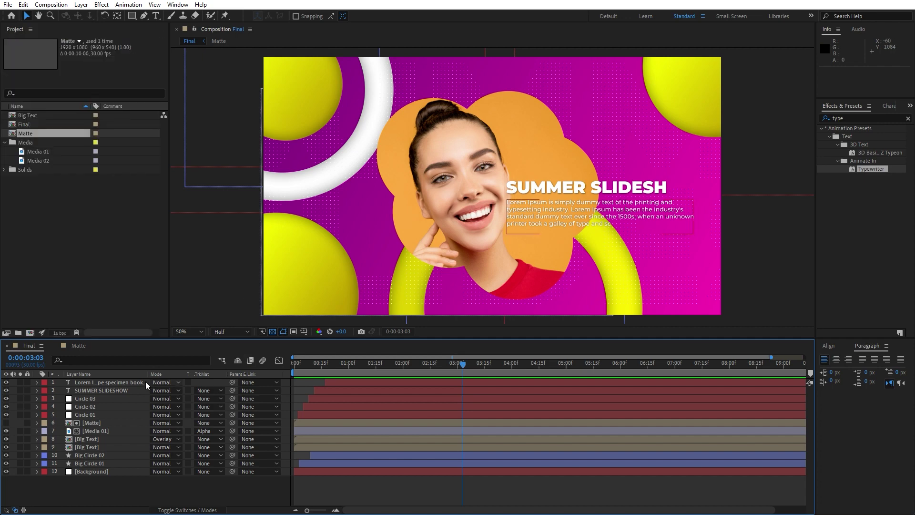
key("ctrl+n")
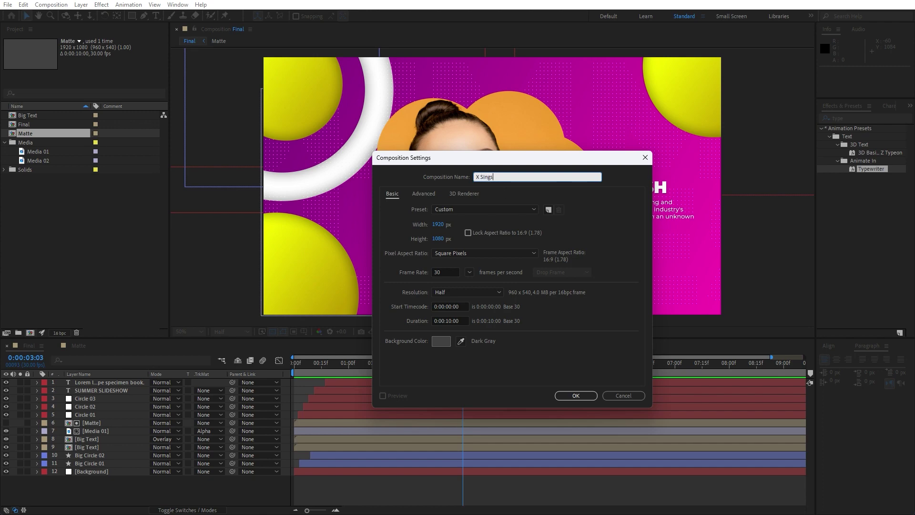
key("Return")
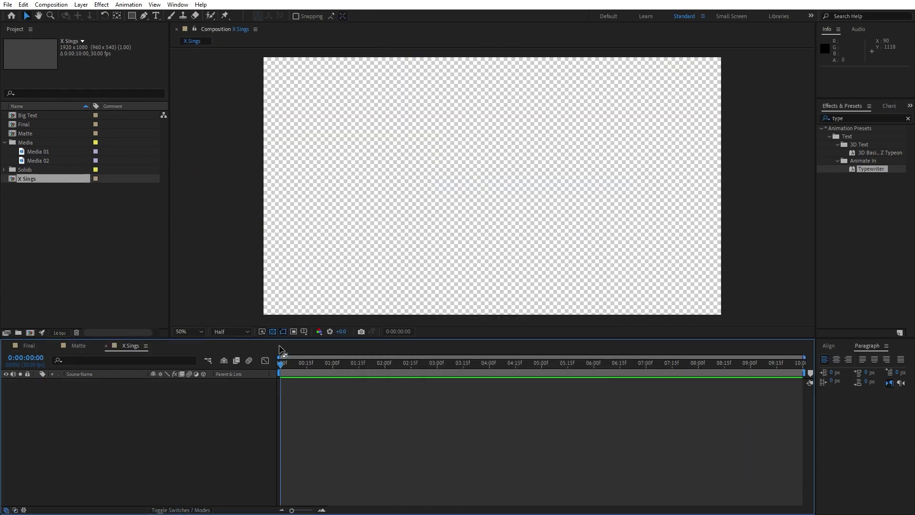
left_click(274, 332)
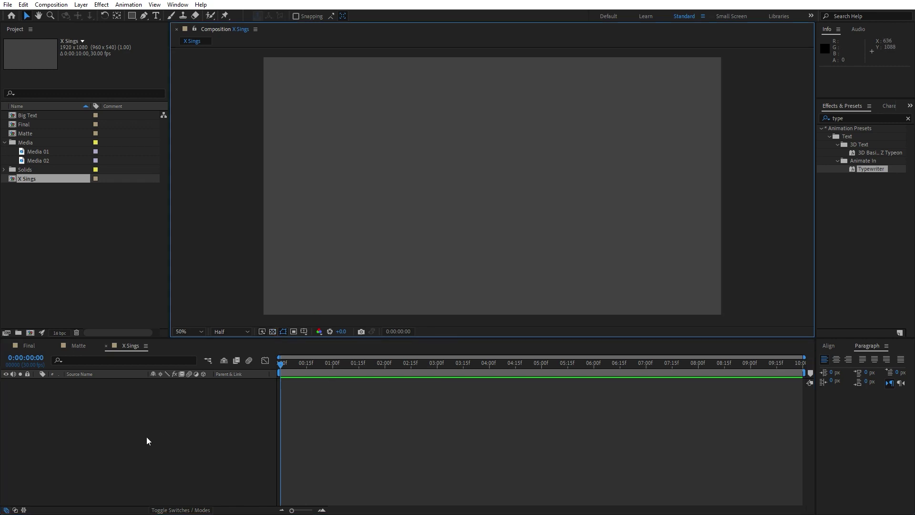
Add a white letter X as a text layer near the center of the X Sings composition
key("ctrl+t")
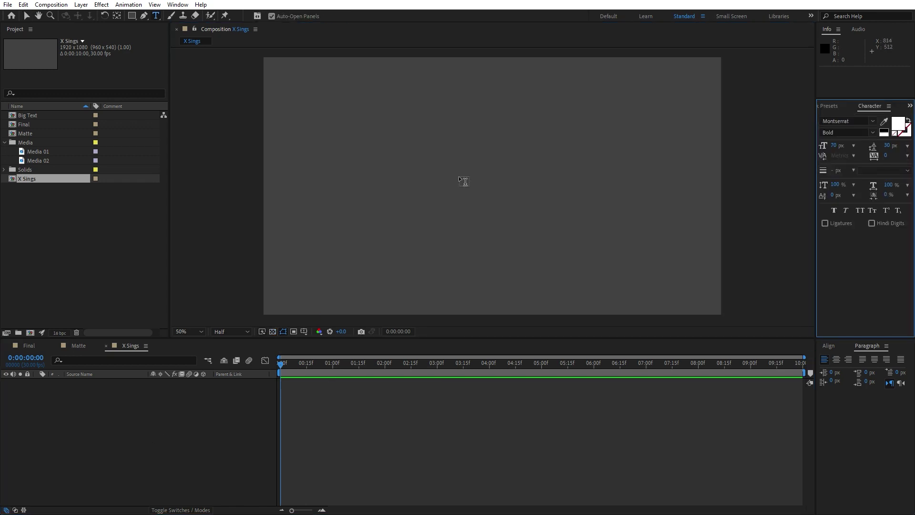
left_click(459, 173)
type("X")
left_click(100, 415)
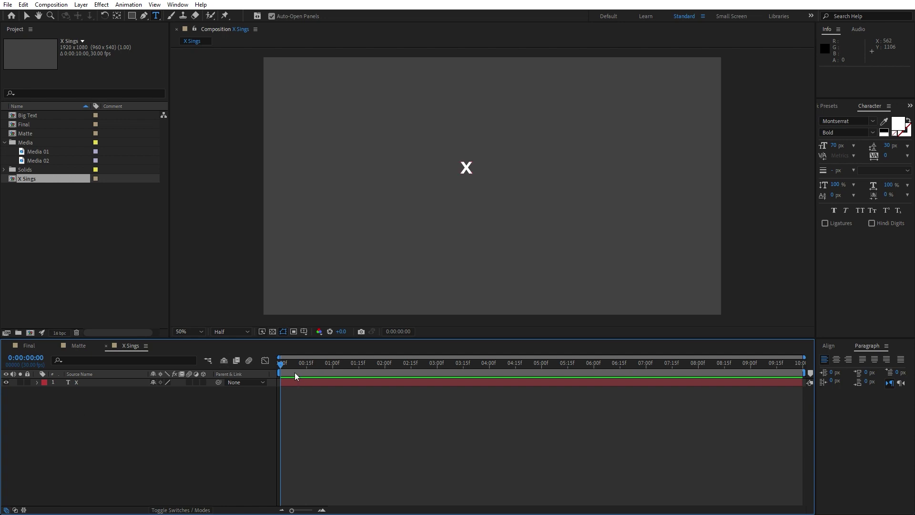
Add a Rotation keyframe of 180° to the X layer at 0:00:01:00
left_click_drag(290, 367, 333, 367)
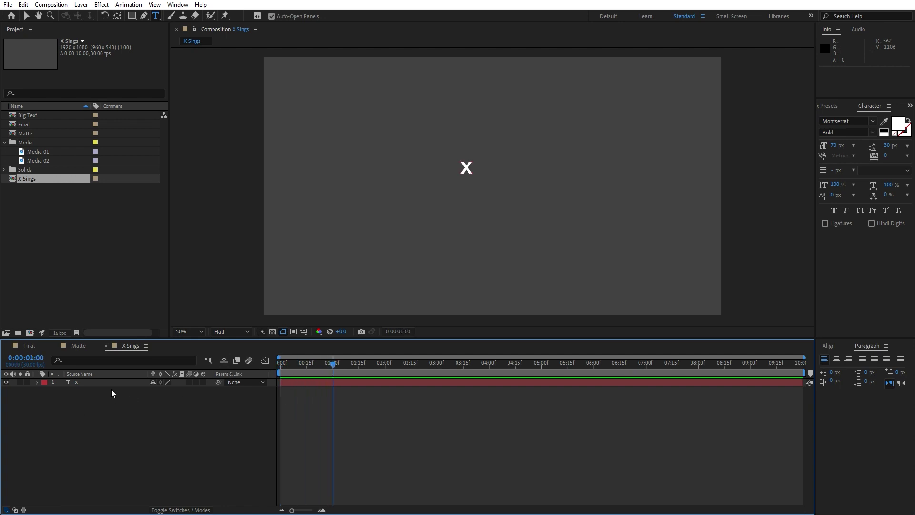
left_click(95, 383)
key("r")
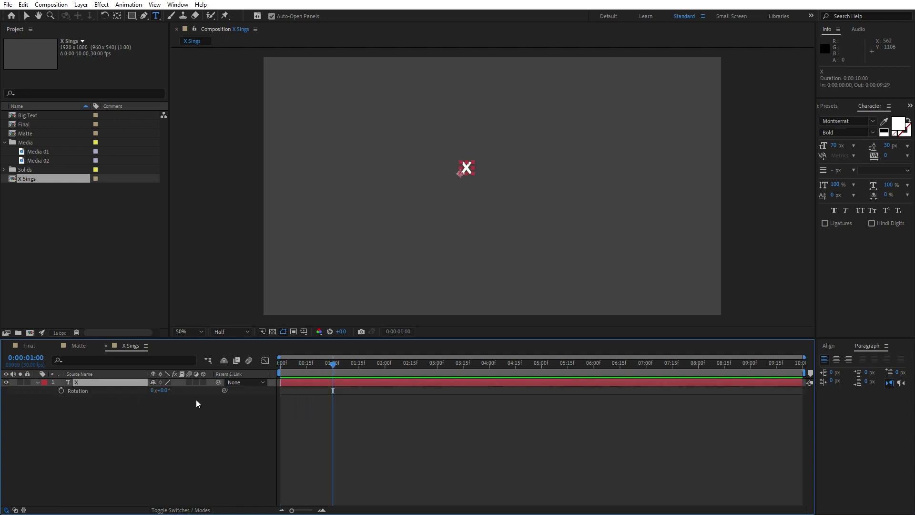
left_click(61, 391)
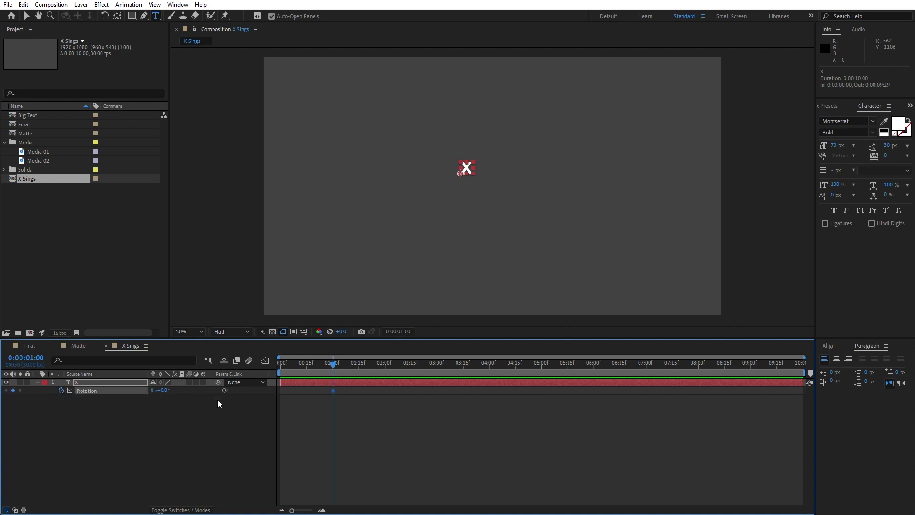
left_click(164, 392)
type("180")
left_click(170, 450)
Set the X layer's Rotation to 0° at 0:00:00:00 and apply Easy Ease to both keyframes
left_click_drag(322, 364, 225, 367)
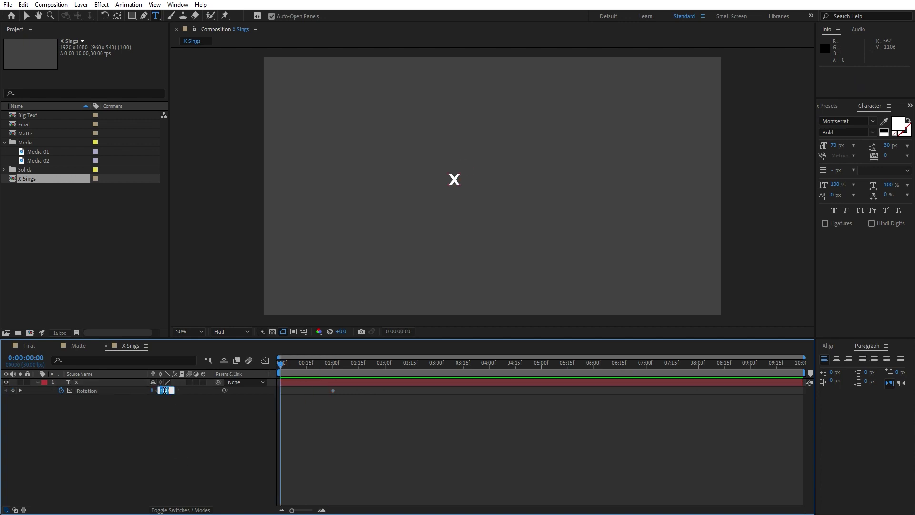
type("0")
left_click(165, 432)
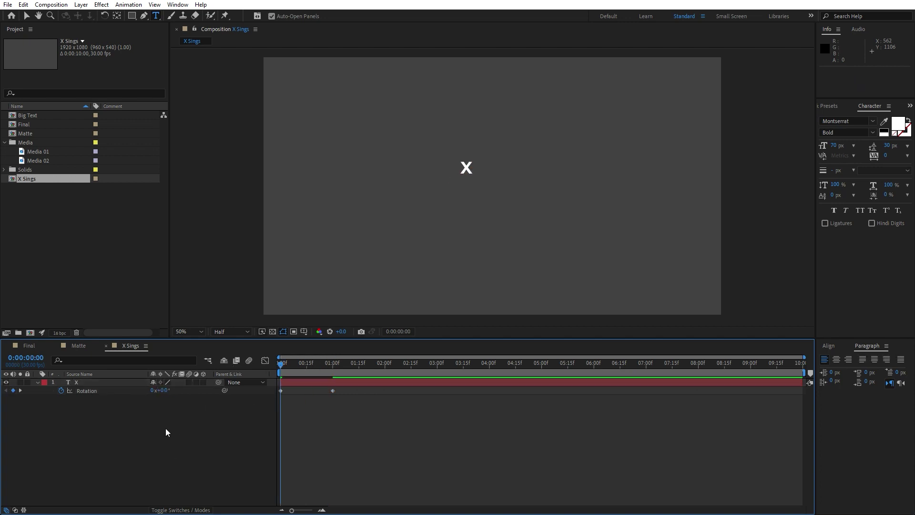
left_click_drag(390, 414, 239, 376)
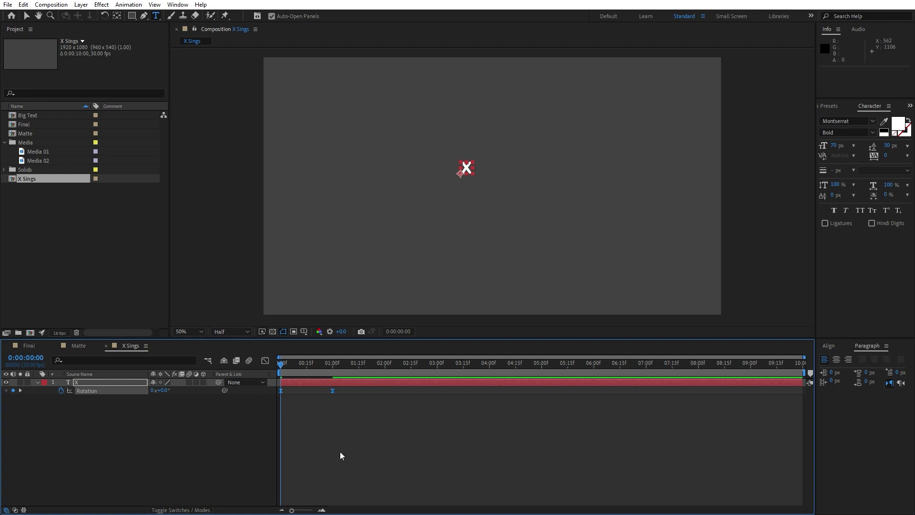
Center the X layer's anchor point on the middle of the letter and preview the rotation
key("space")
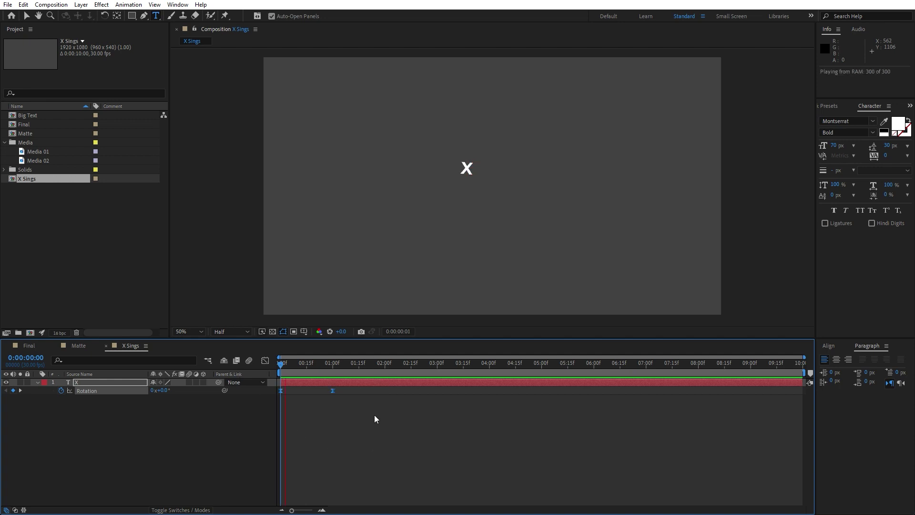
left_click_drag(292, 366, 271, 373)
left_click(83, 394)
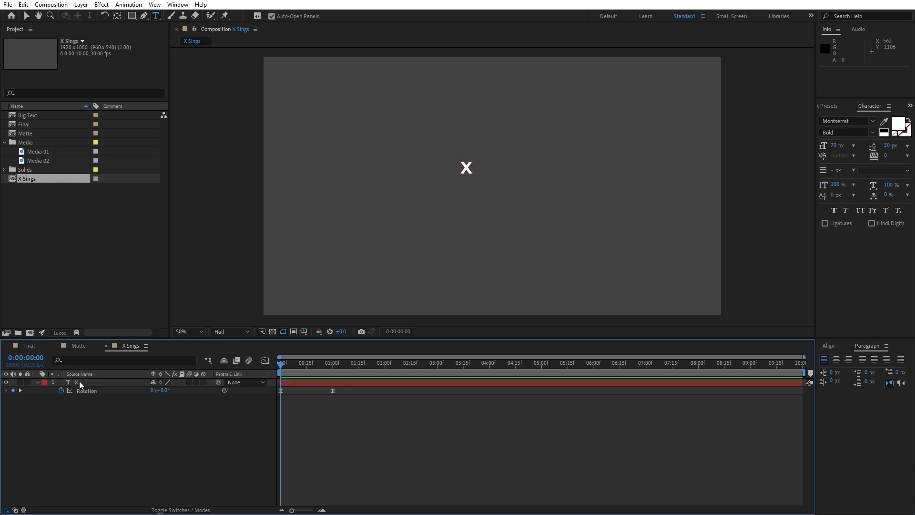
left_click(79, 381)
key("v")
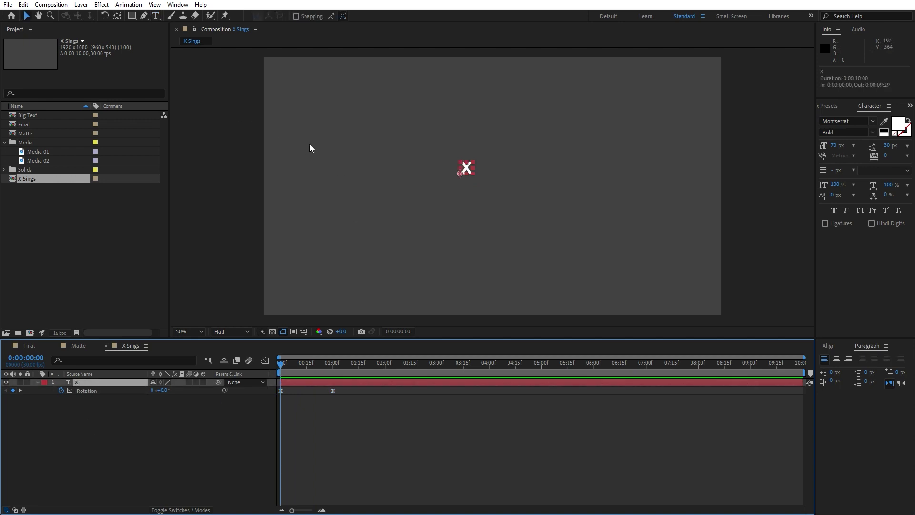
left_click(117, 16)
left_click_drag(460, 173, 466, 168)
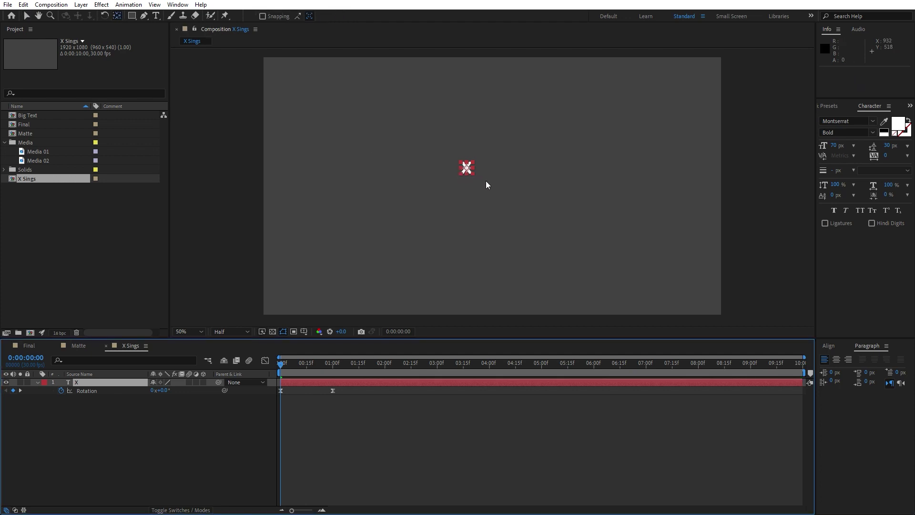
key("v")
key("period")
key("period")
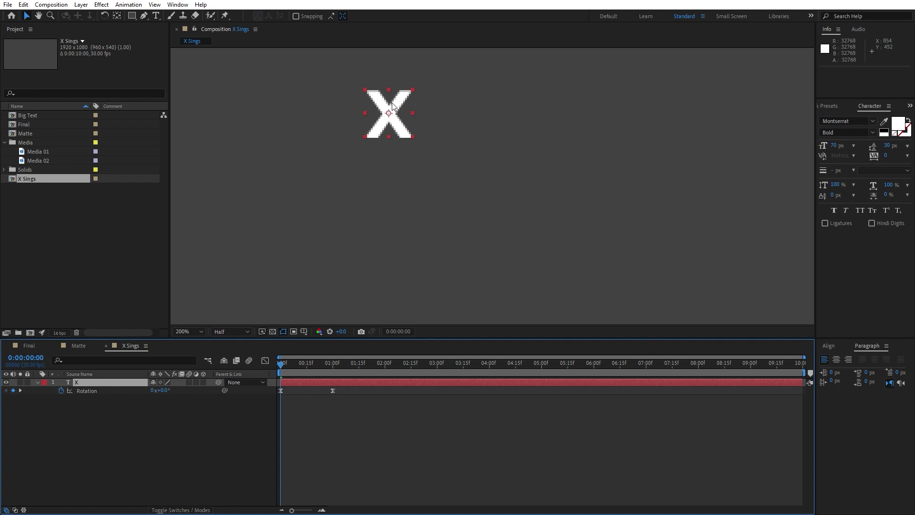
key("comma")
left_click(205, 466)
key("space")
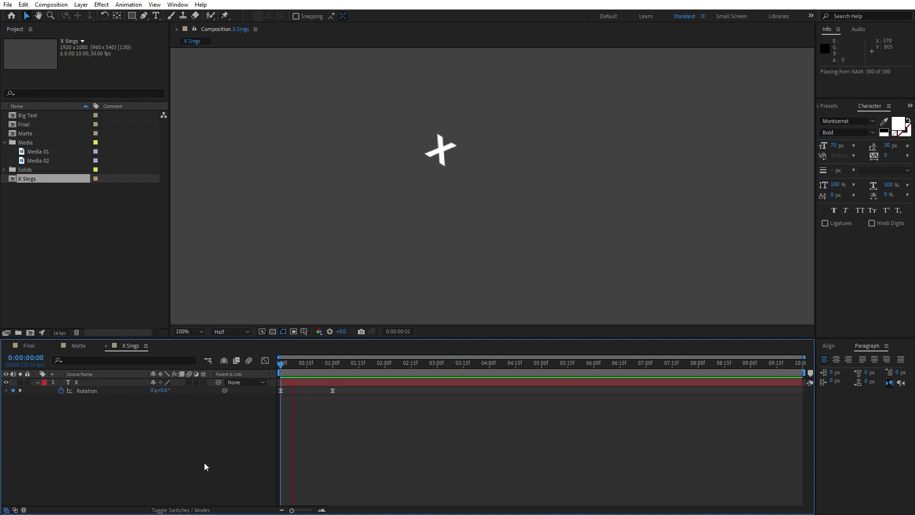
key("comma")
Add the expression loopOut("pingpong") to the X layer's Rotation and preview the looping motion
left_click_drag(302, 363, 379, 353)
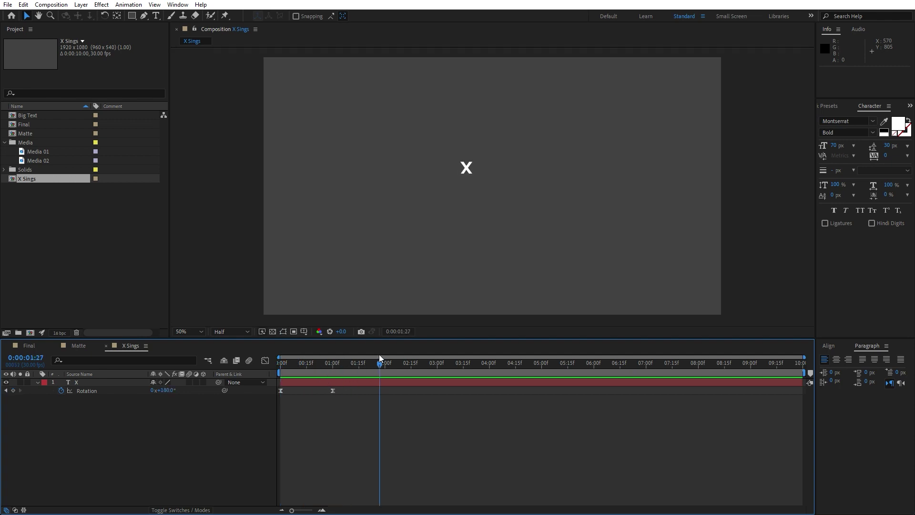
left_click(61, 391, "alt")
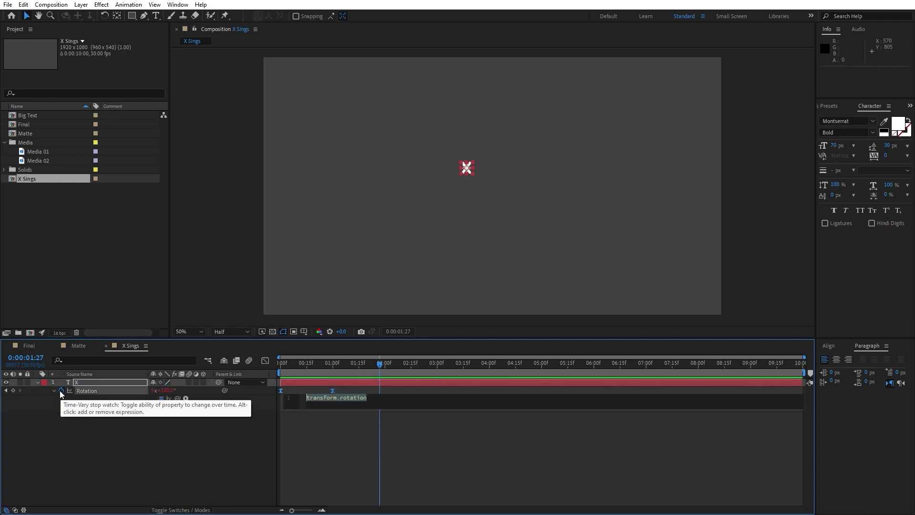
type("loo")
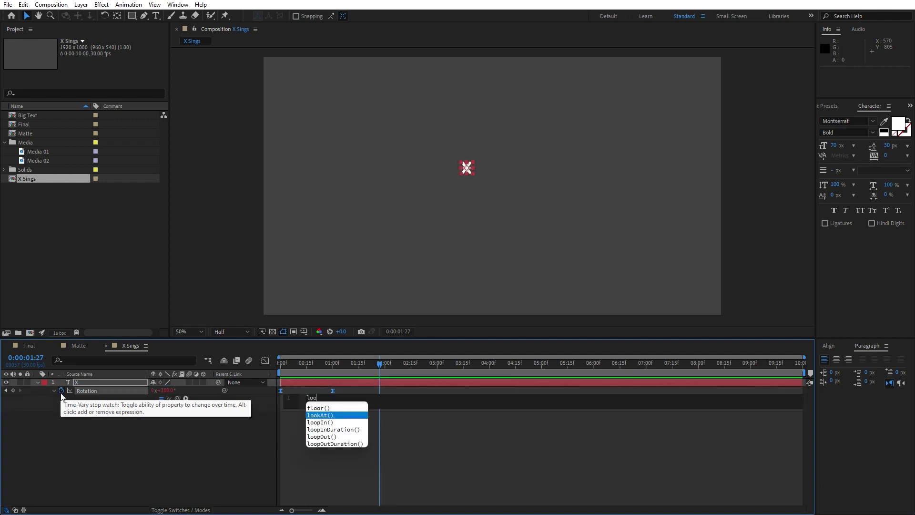
type("pOut")
key("Return")
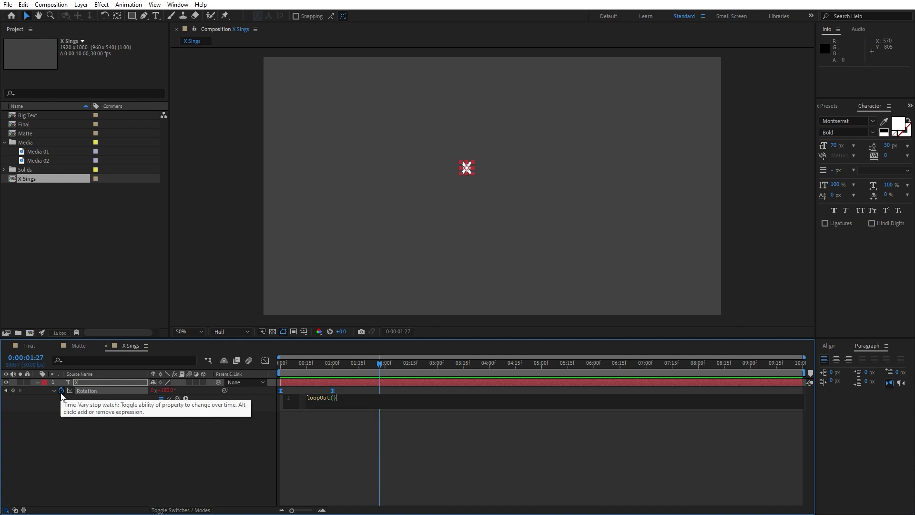
type("\"pingpong")
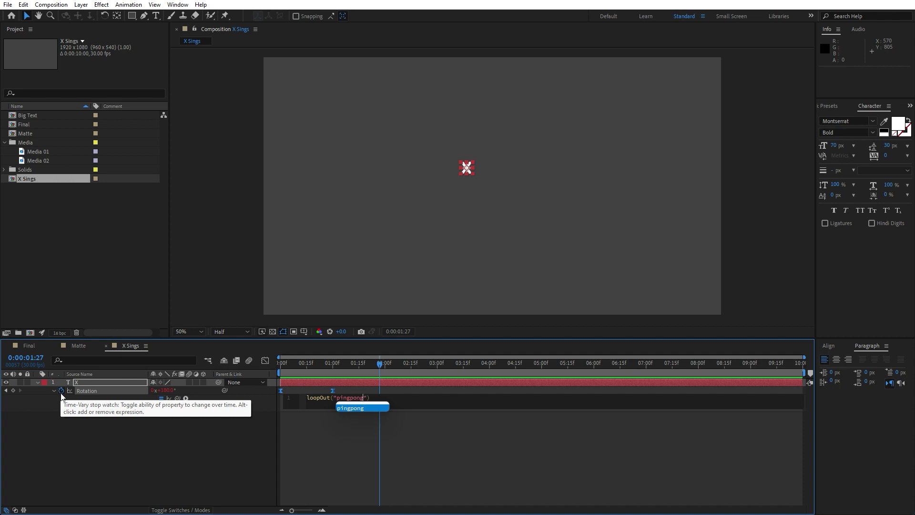
key("Return")
left_click(122, 487)
key("space")
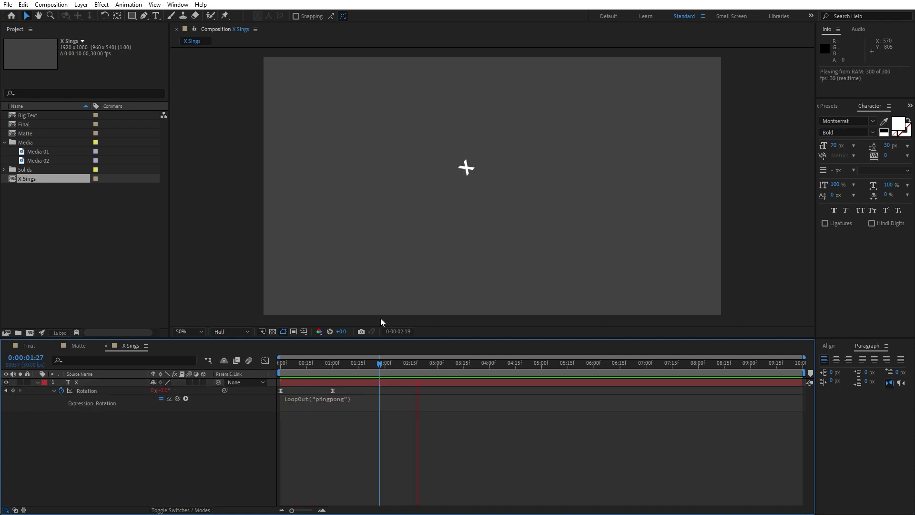
Duplicate the X layer eight times and scatter the copies around the X Sings frame
left_click(290, 362)
left_click(38, 383)
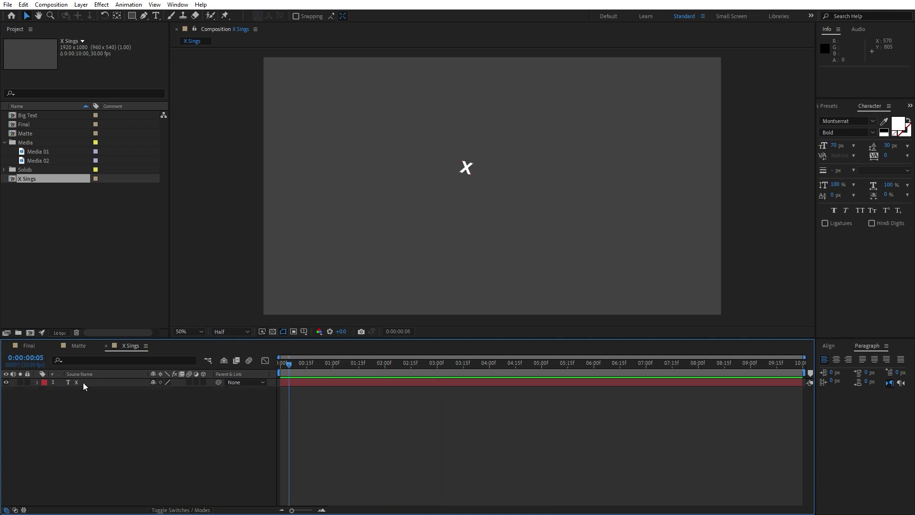
left_click(83, 383)
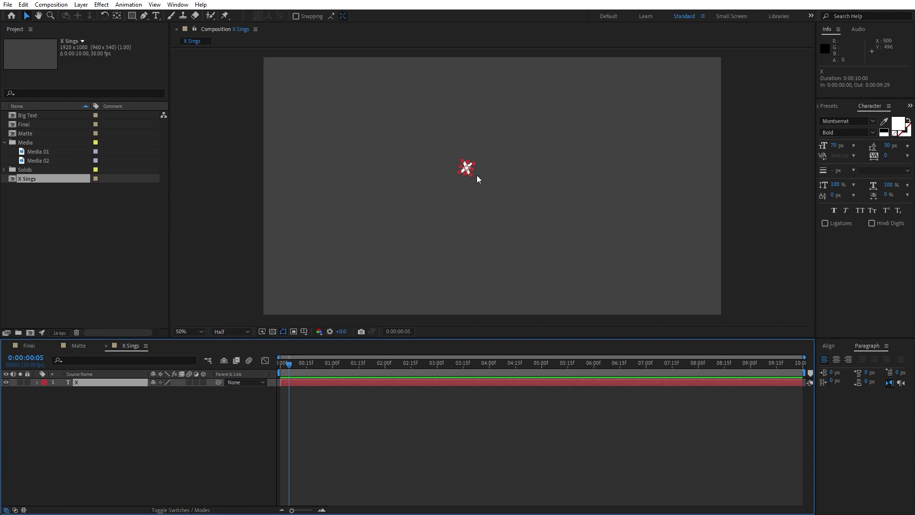
key("ctrl+d")
left_click_drag(465, 167, 316, 151)
key("ctrl+d")
key("ctrl+d")
key("ctrl+d")
key("ctrl+d")
key("ctrl+d")
key("ctrl+d")
key("ctrl+z")
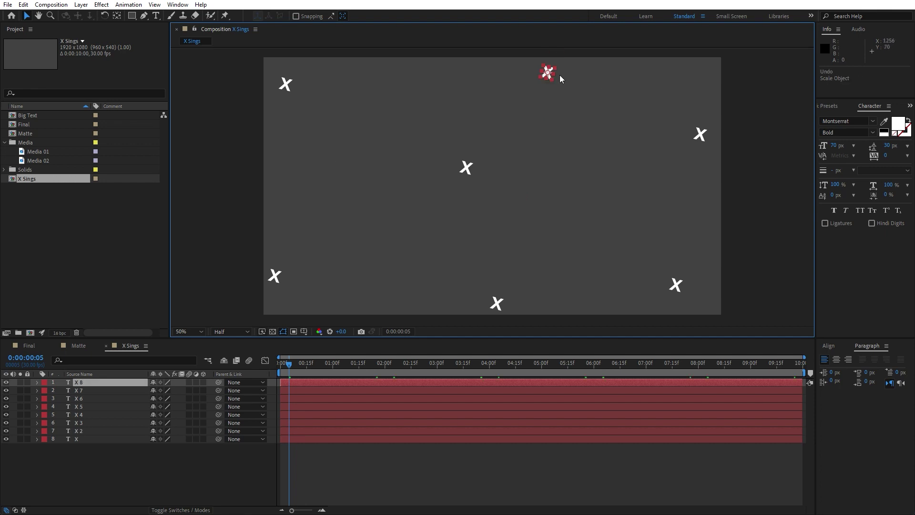
left_click_drag(548, 71, 680, 189)
key("ctrl+d")
Scale X 4 to 71%, X 7 to 51% and X 6 to 68%, and move X 6 up to about (1819, 91)
left_click(83, 425)
key("s")
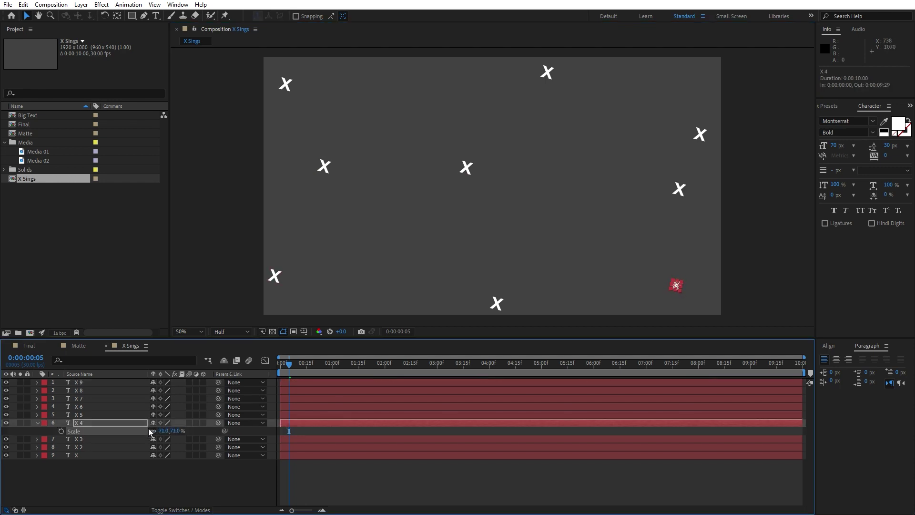
left_click(95, 398)
key("s")
left_click_drag(164, 407, 138, 405)
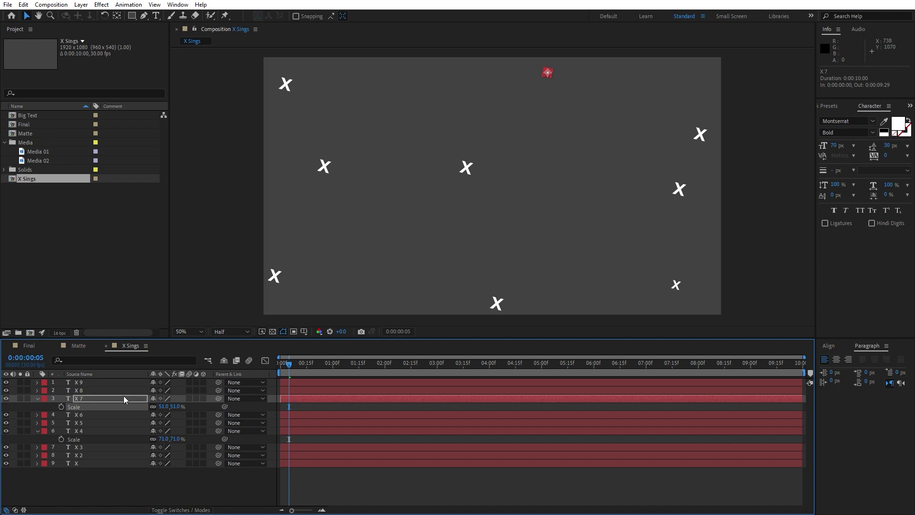
left_click(86, 416)
key("s")
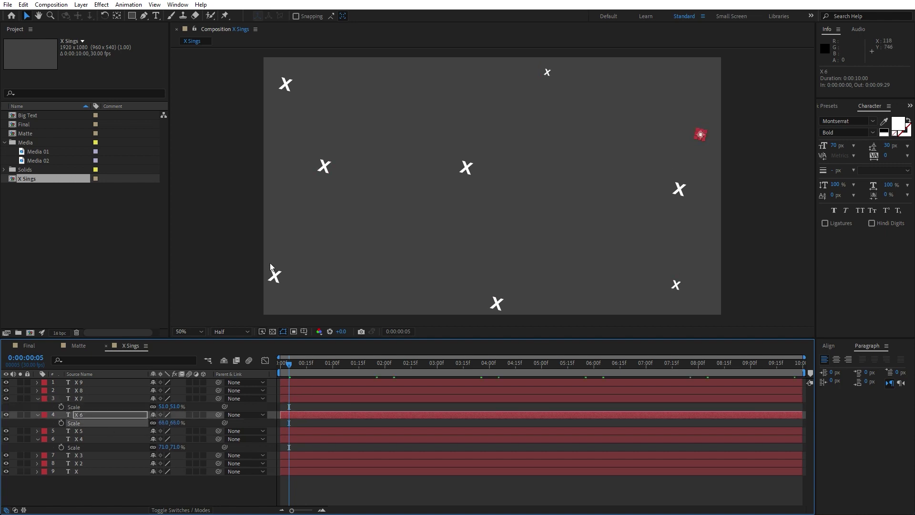
left_click_drag(699, 135, 695, 80)
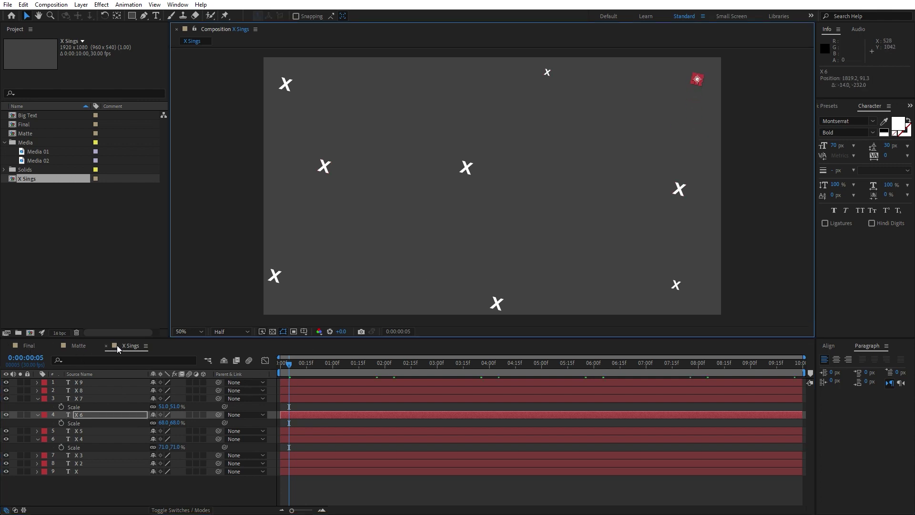
Add the X Sings composition as the top layer of the Final composition and preview it
left_click(29, 345)
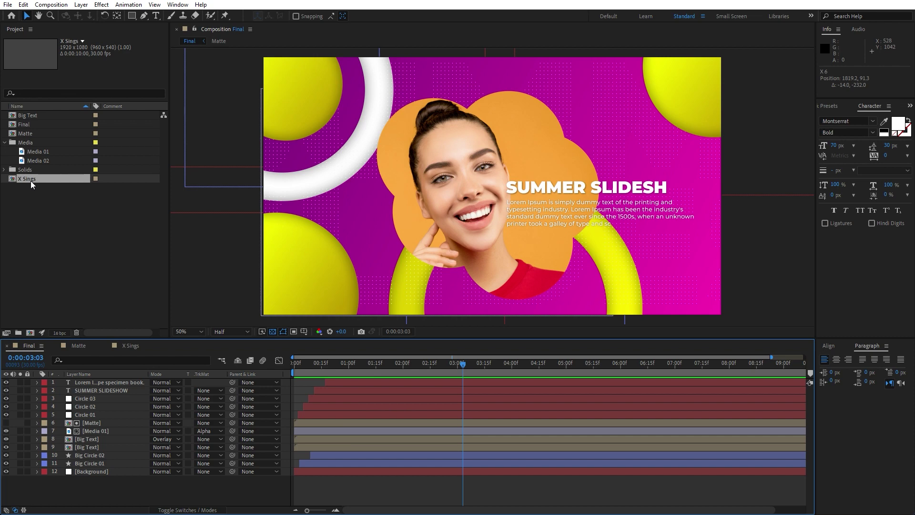
left_click_drag(31, 185, 141, 383)
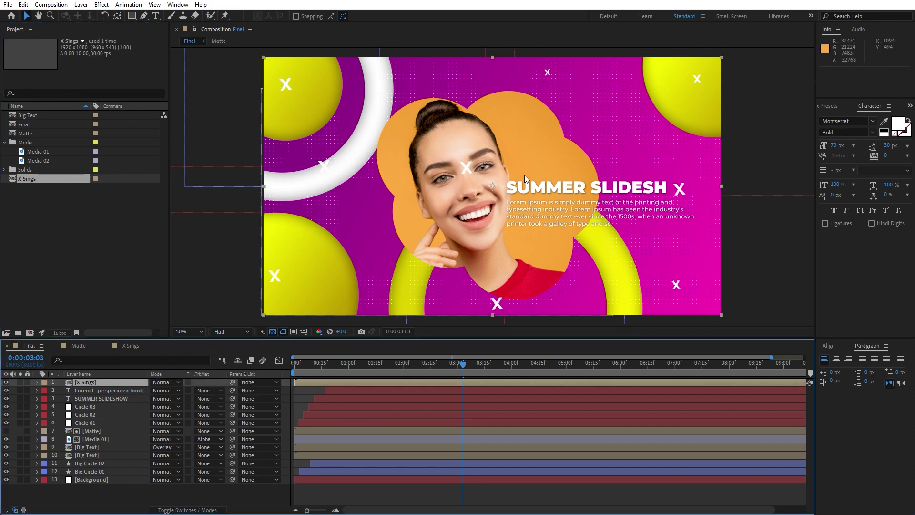
key("space")
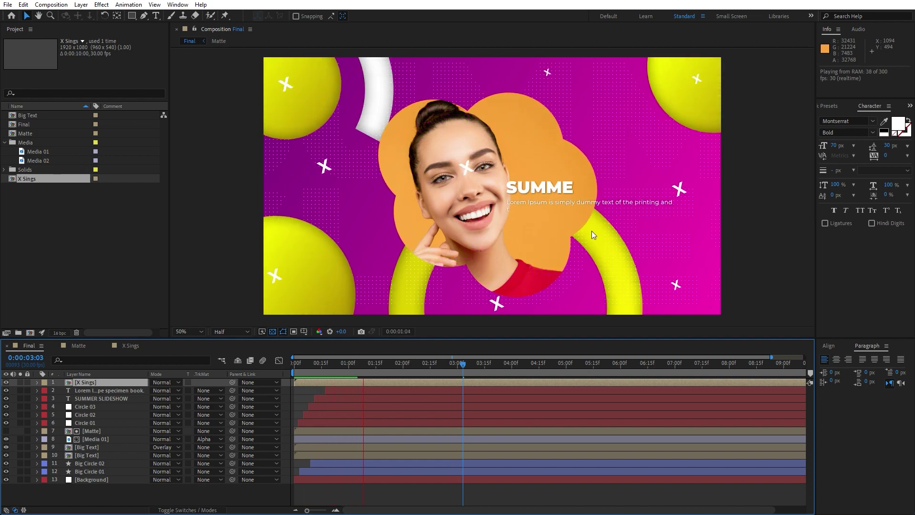
left_click(320, 371)
left_click(385, 371)
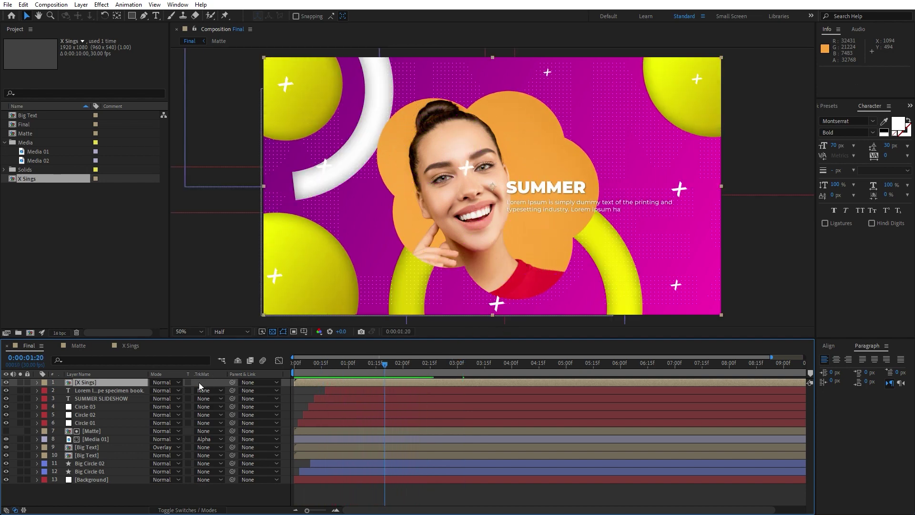
Set the X Sings layer's blending mode to Overlay, duplicate the layer, and preview the result
left_click(157, 384)
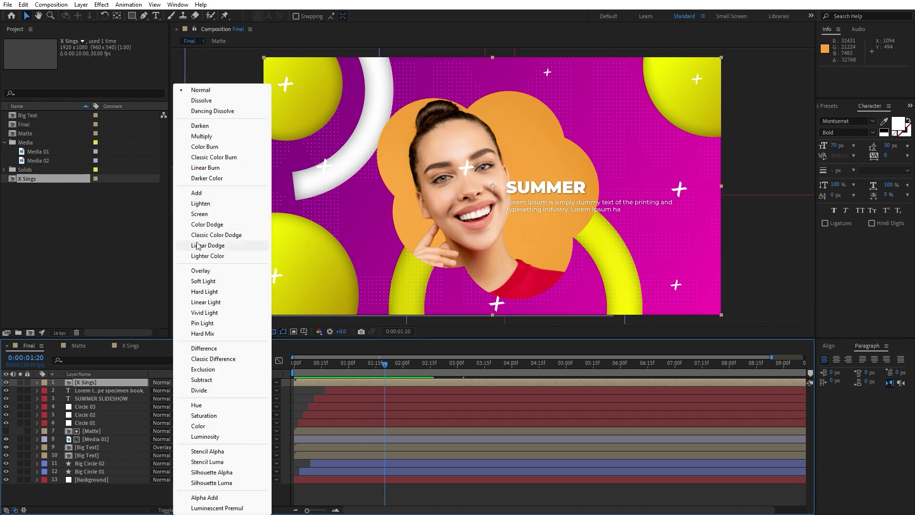
left_click(209, 270)
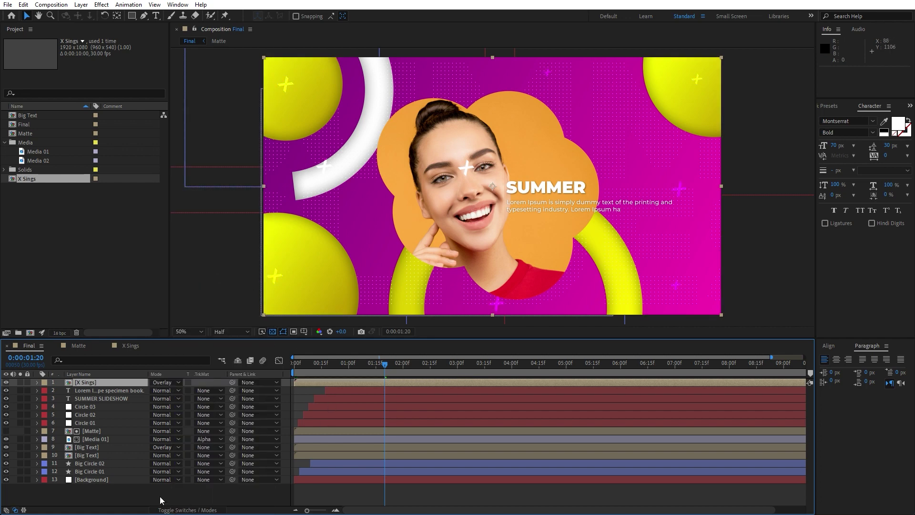
key("ctrl+d")
left_click(321, 370)
key("space")
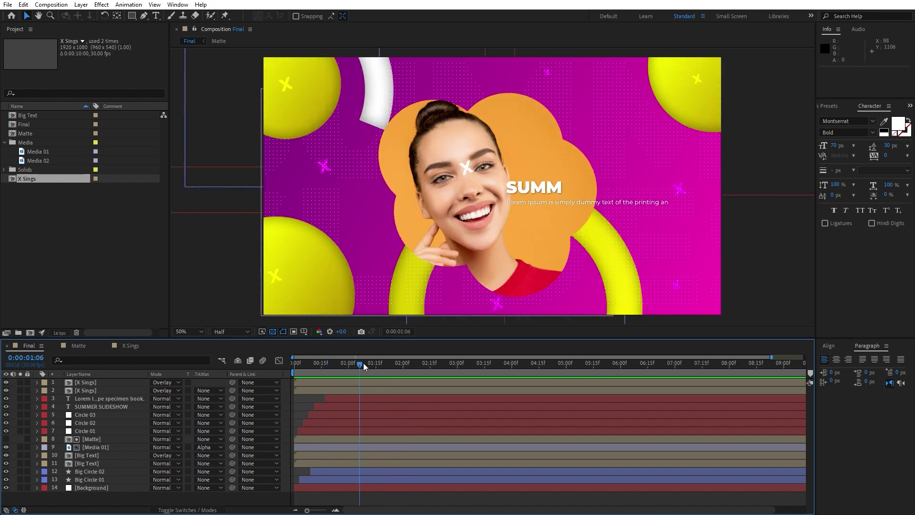
Move the white ring Big Circle 02 up to about (-8, -414) in the Final composition and preview the animation
left_click(294, 179)
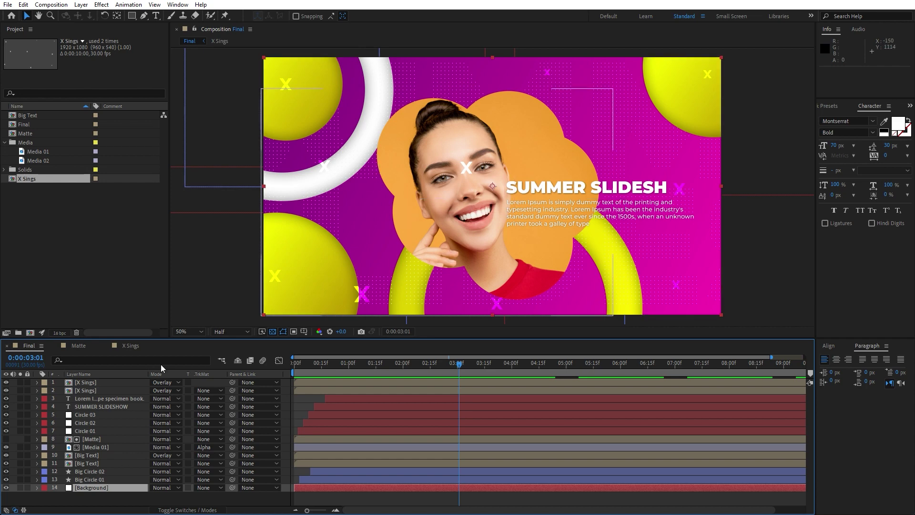
left_click(98, 471)
left_click_drag(302, 185, 305, 177)
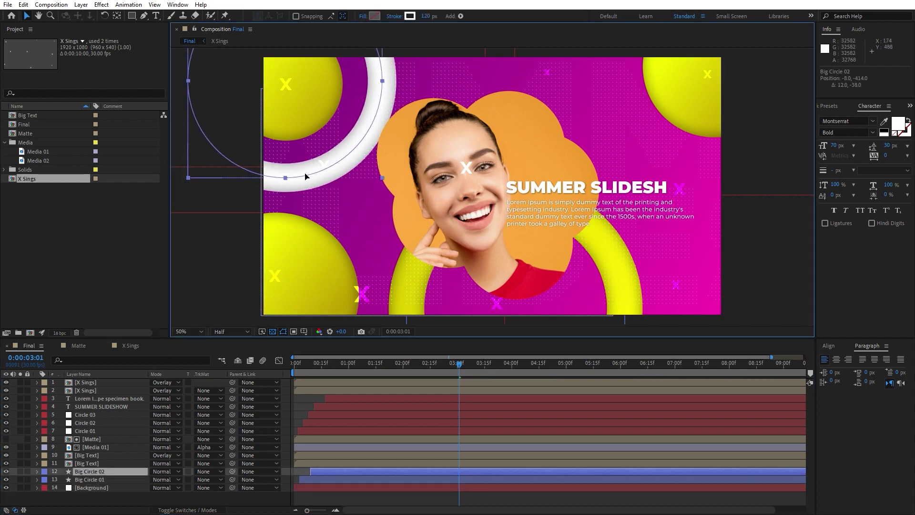
left_click(34, 472)
key("space")
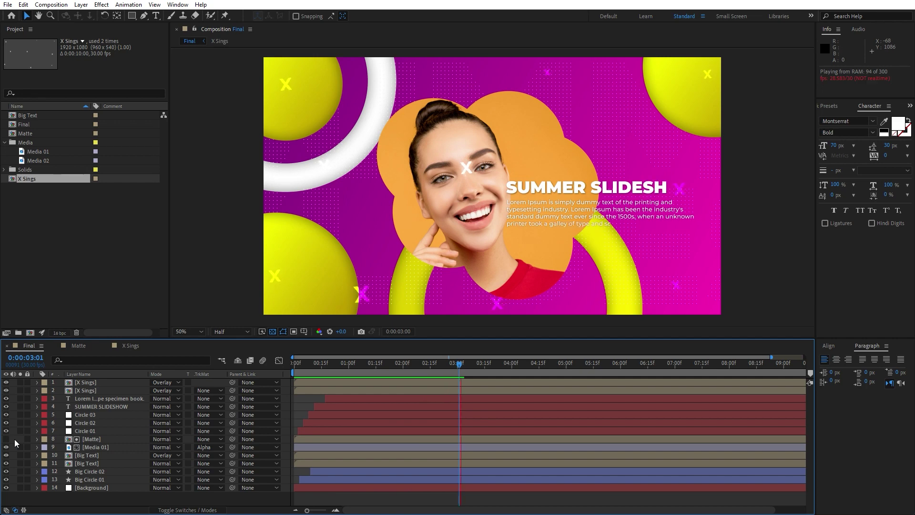
key("space")
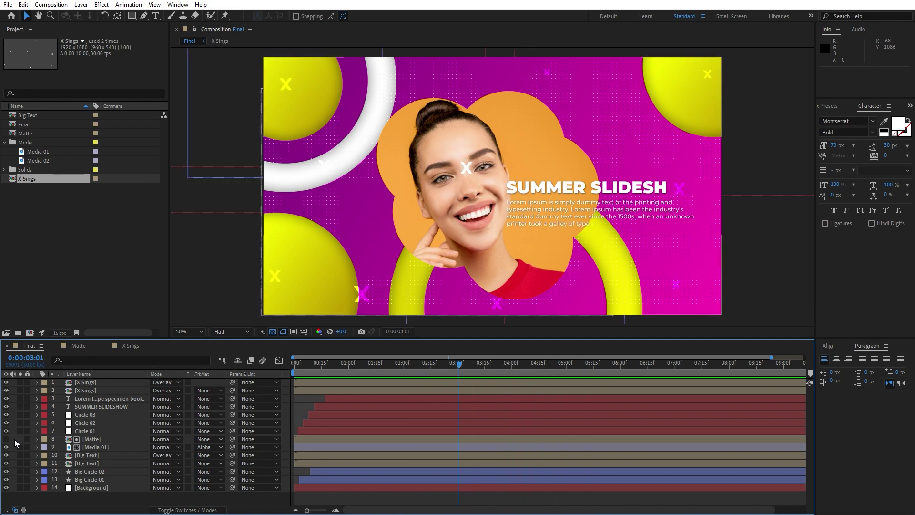